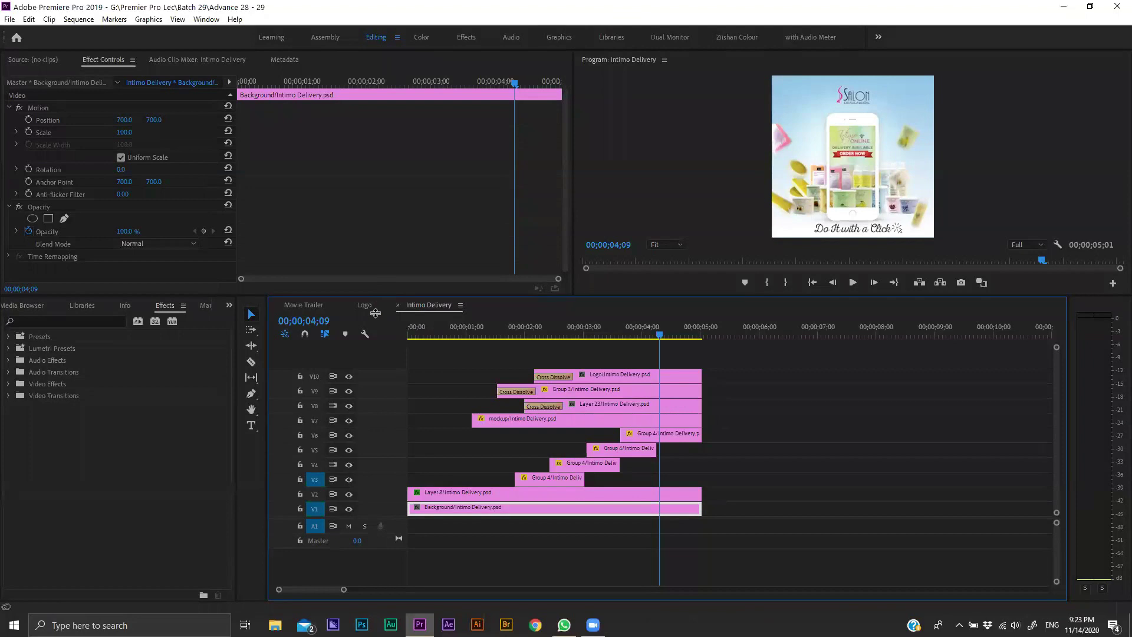
# Step: Shrink the Timeline in the Intimo Delivery project so the monitors get more room
pyautogui.moveTo(376, 313); pyautogui.dragTo(328, 374)
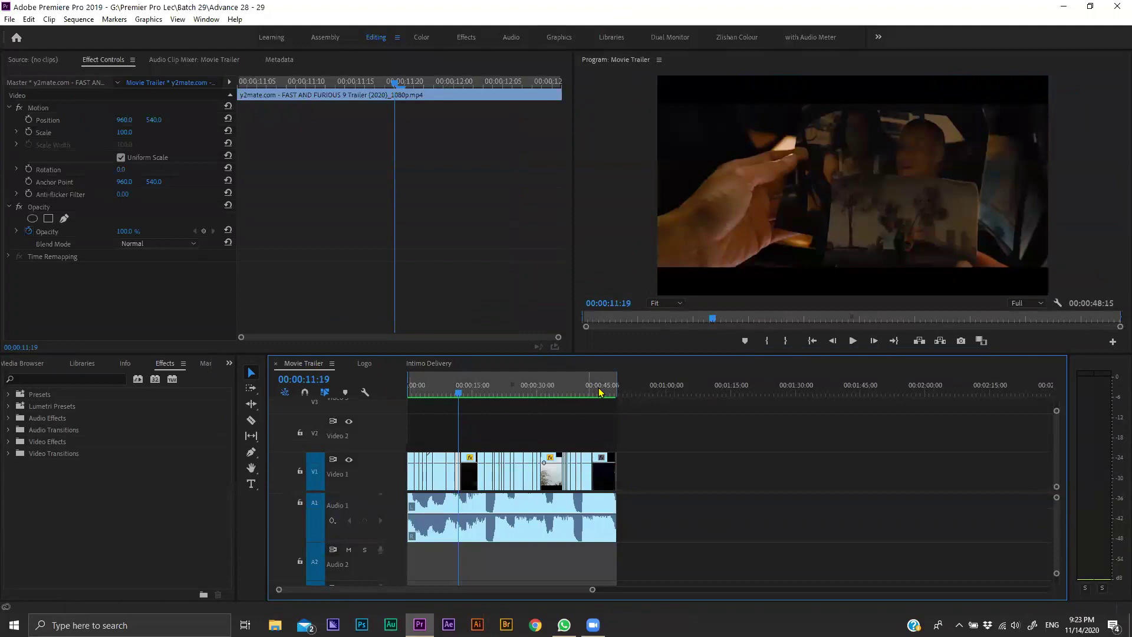
# Step: Load the F9 trailer clip in the Source Monitor and park the playhead at 00:00:51:24
pyautogui.moveTo(590, 392); pyautogui.dragTo(615, 389)
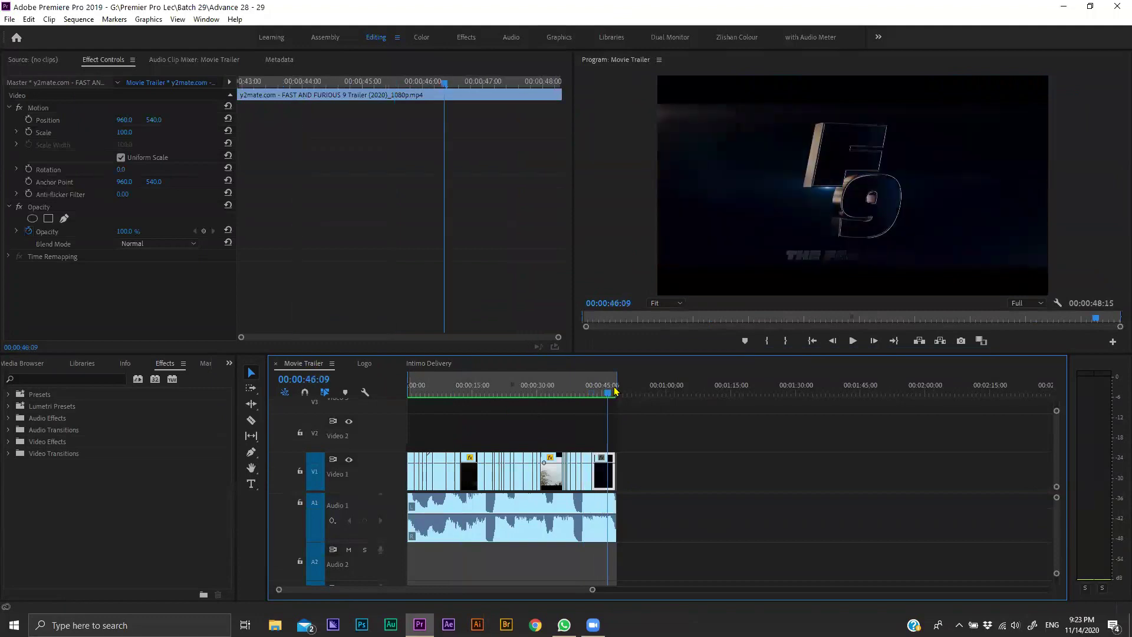
pyautogui.doubleClick(610, 469)
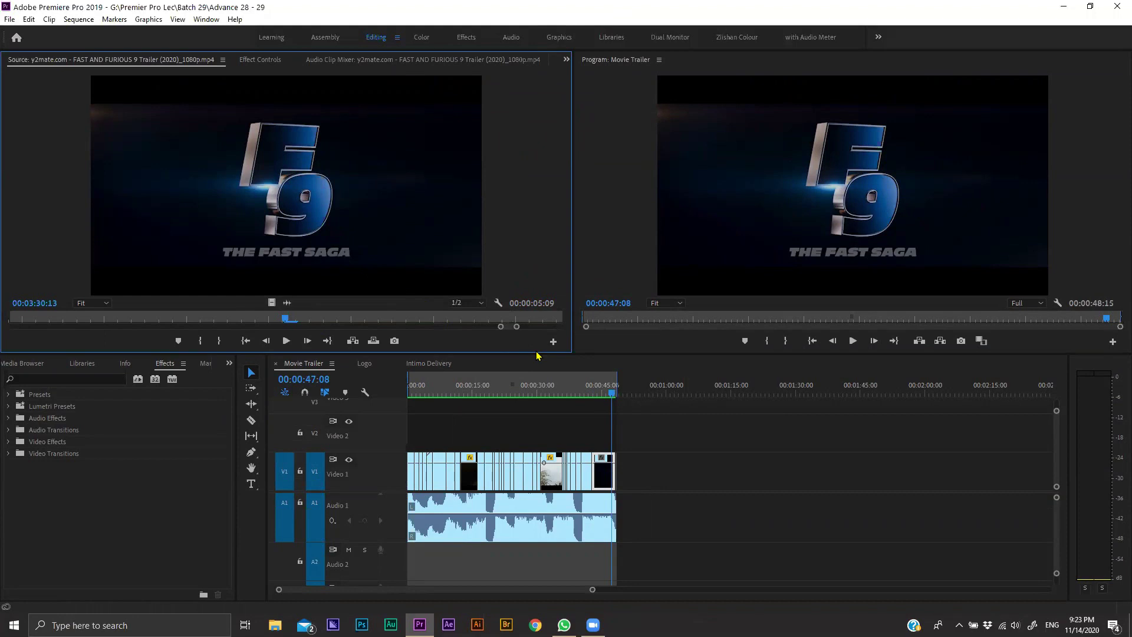
pyautogui.moveTo(537, 356); pyautogui.dragTo(521, 414)
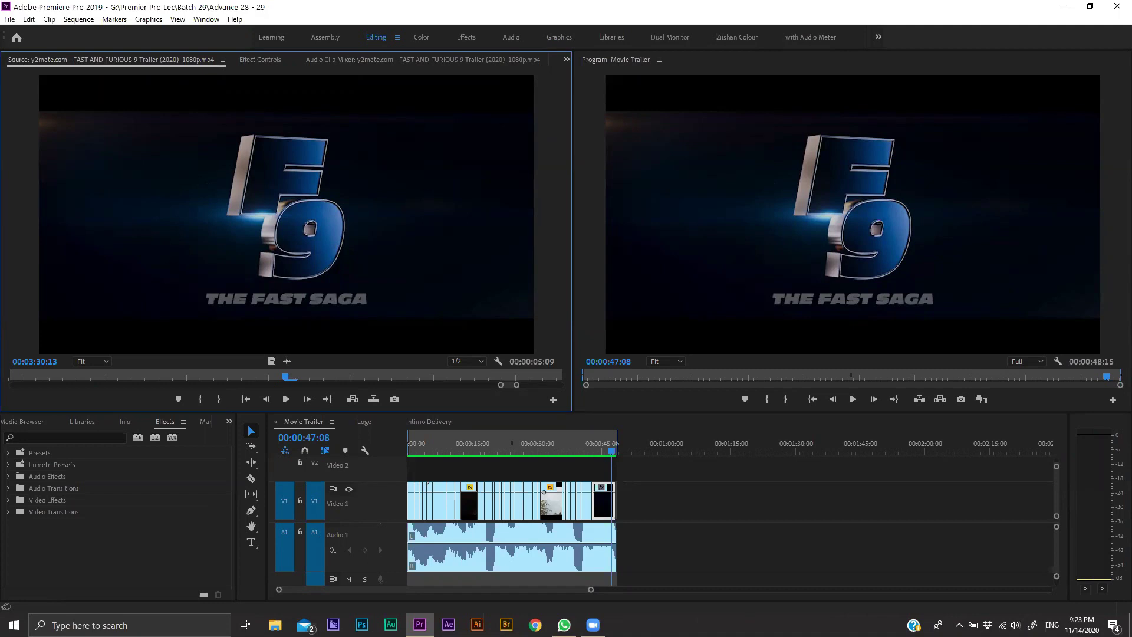
pyautogui.click(639, 453)
pyautogui.click(631, 452)
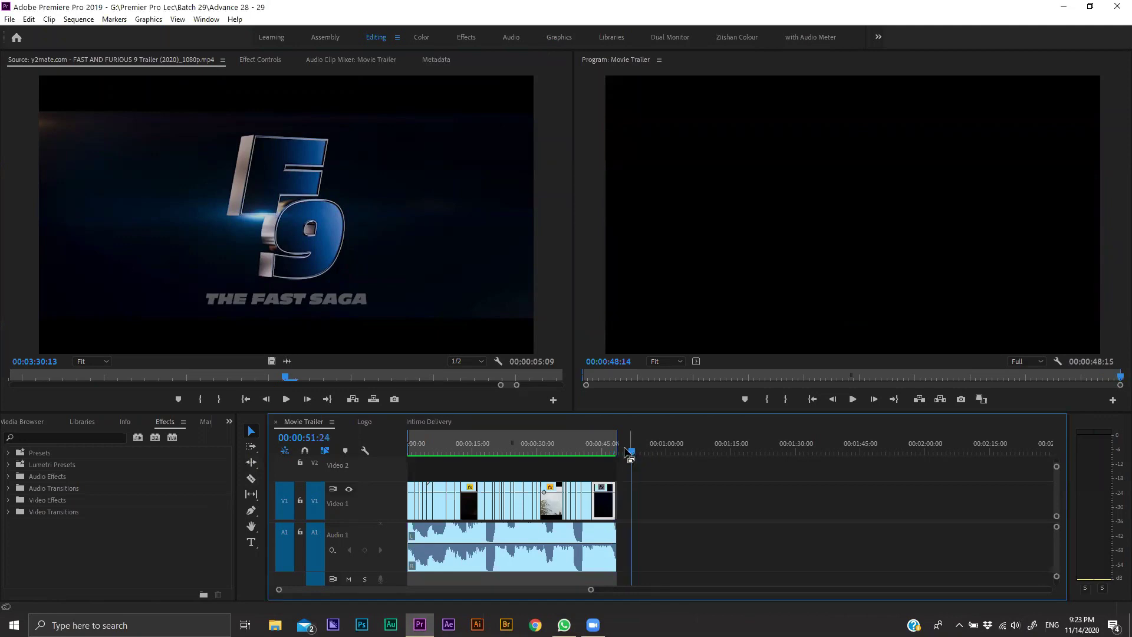
# Step: Create a new 1920×1080, 25 fps legacy title named Title 01 from the File menu
pyautogui.click(10, 19)
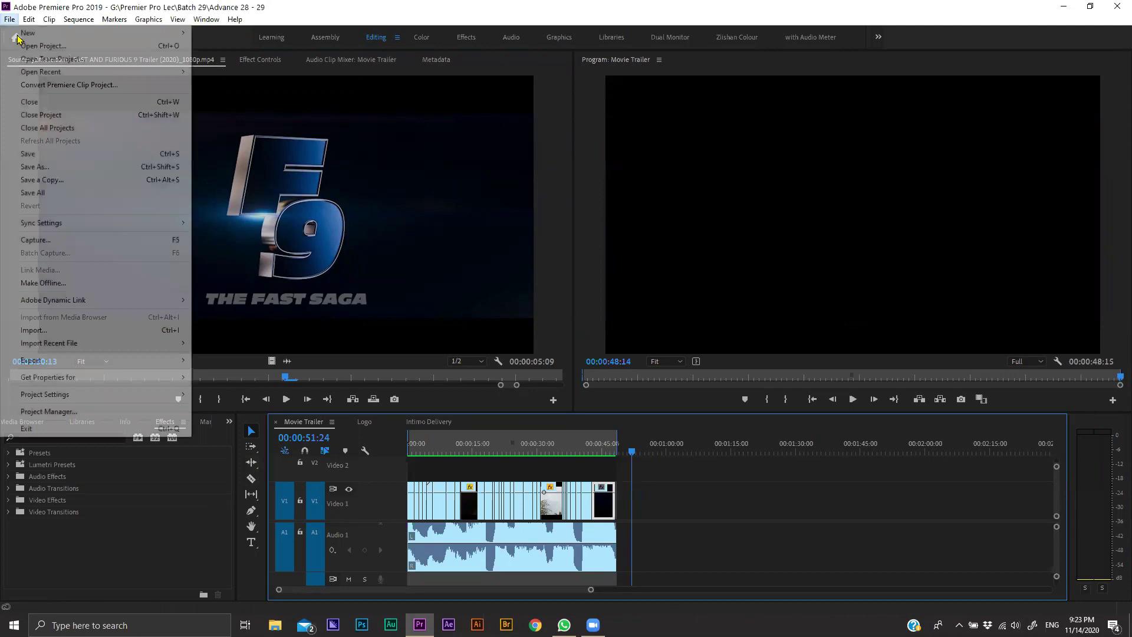
pyautogui.moveTo(35, 32)
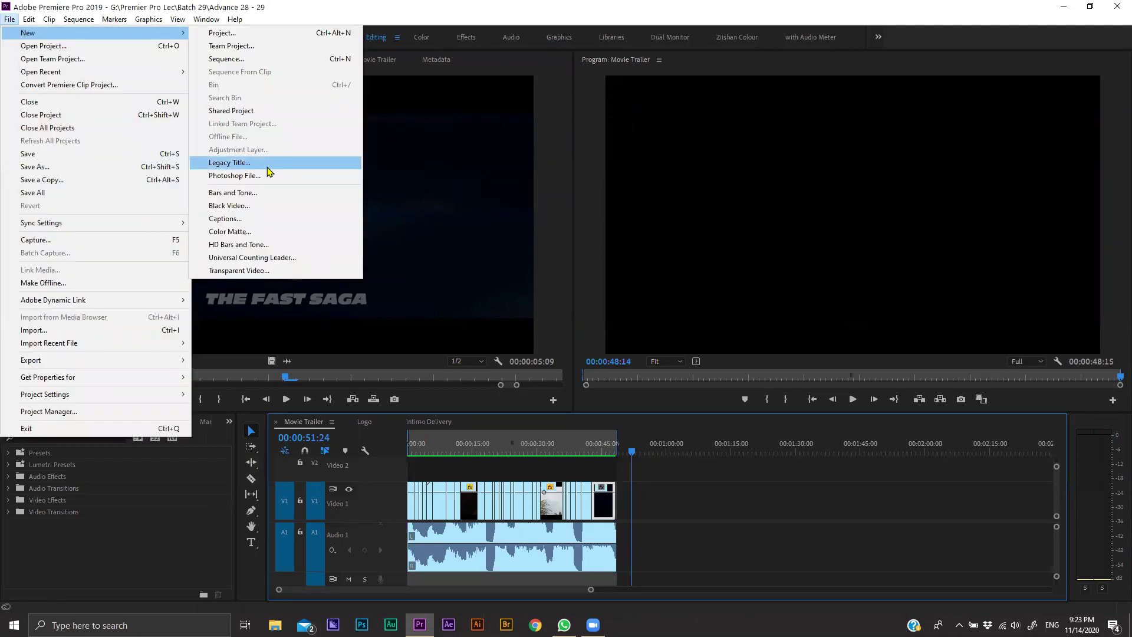
pyautogui.click(267, 167)
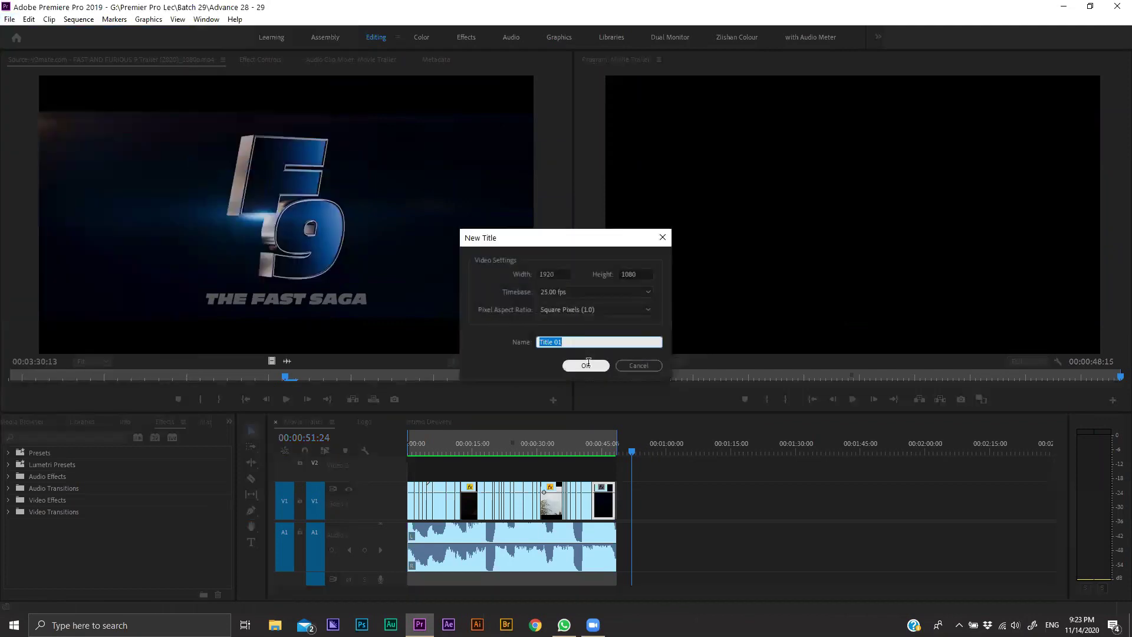
pyautogui.click(587, 365)
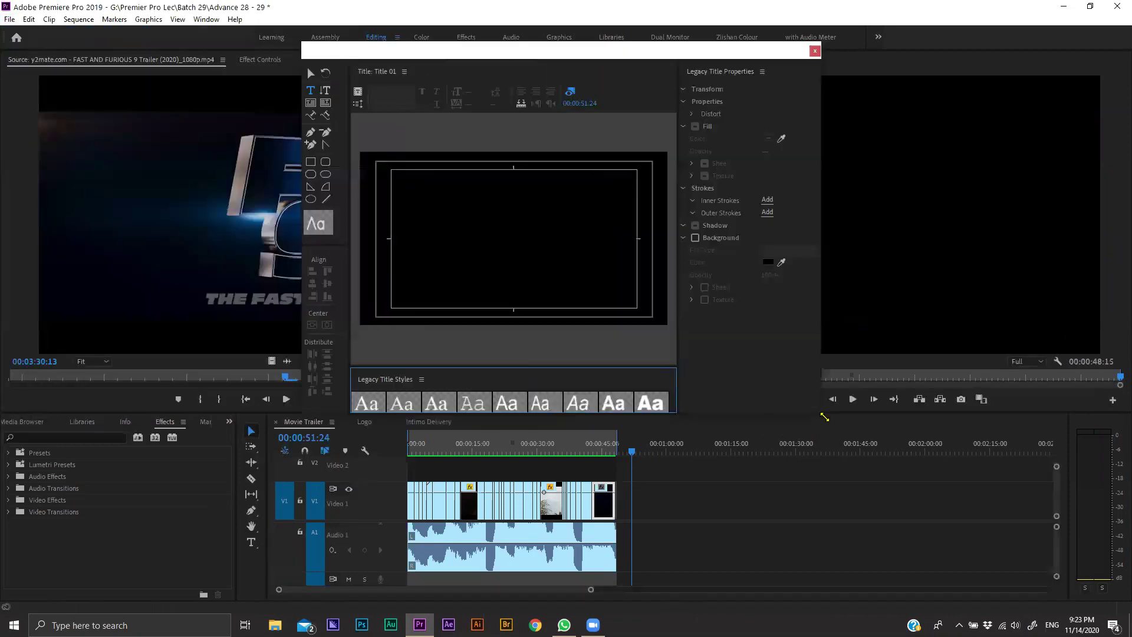
# Step: Enlarge the title editor, close the Legacy Title Styles panel, and place a text box on the F9 frame
pyautogui.moveTo(825, 417); pyautogui.dragTo(1098, 591)
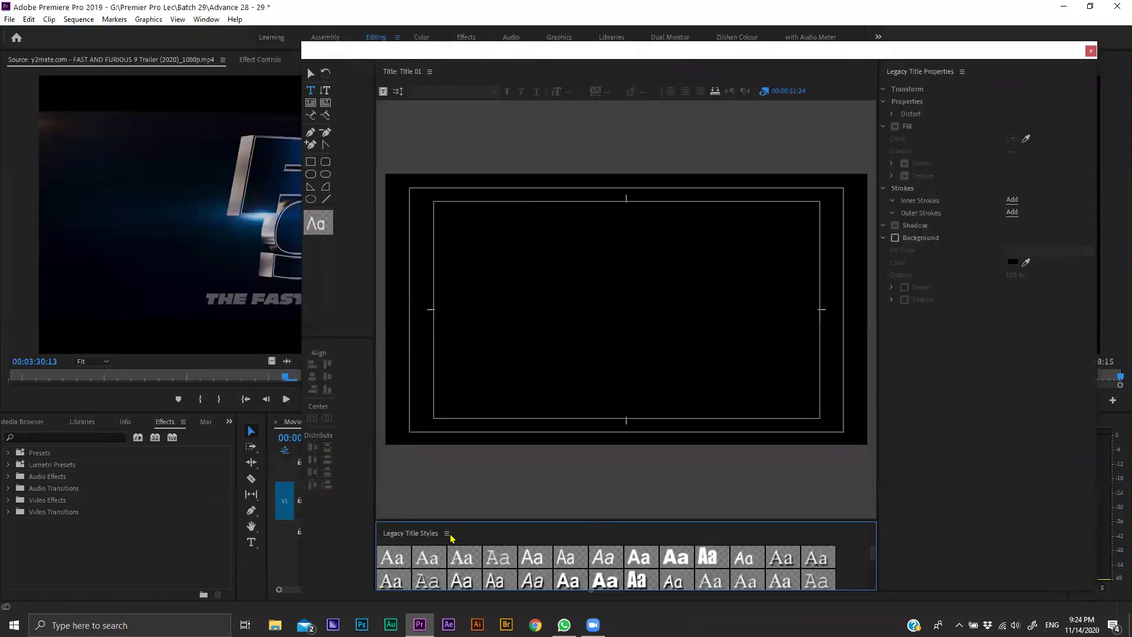
pyautogui.click(446, 533)
pyautogui.click(489, 327)
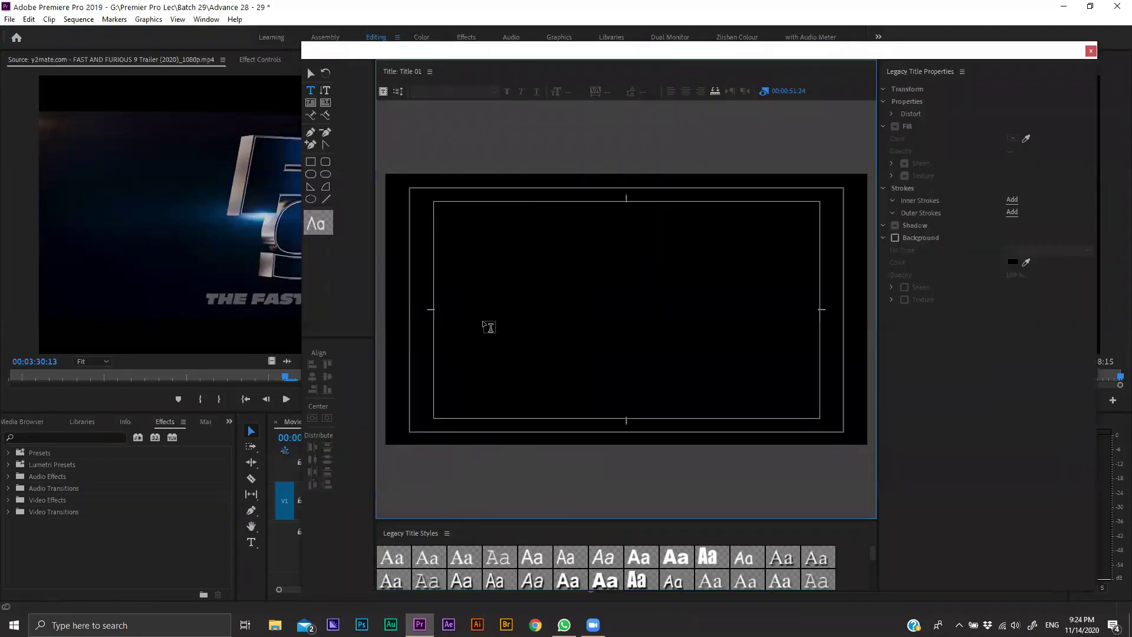
pyautogui.click(447, 533)
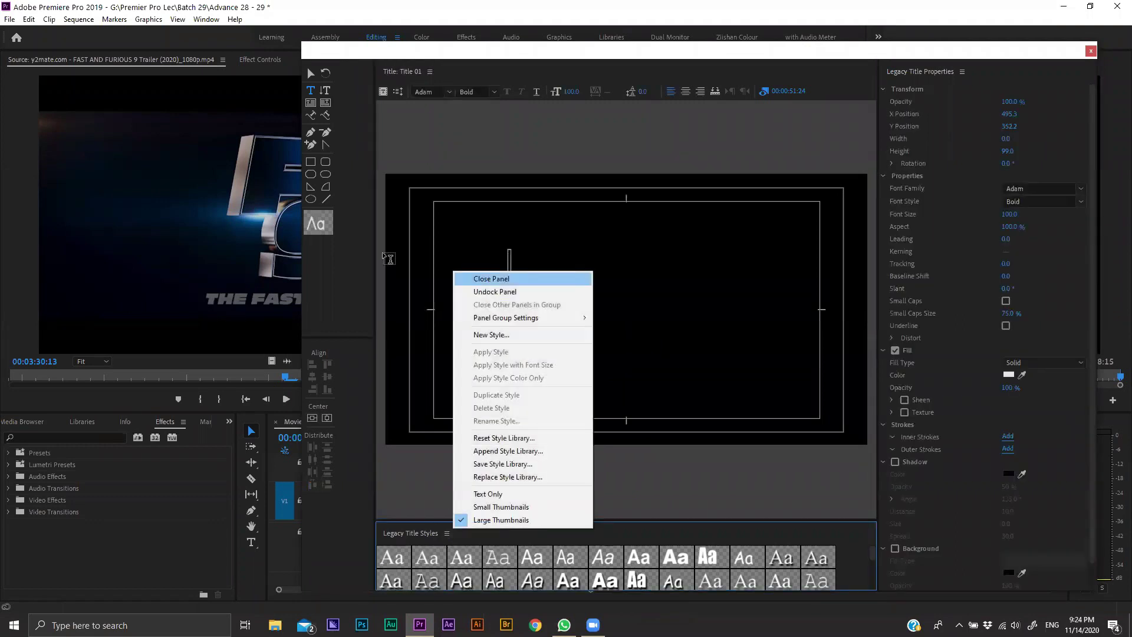
pyautogui.press('Return')
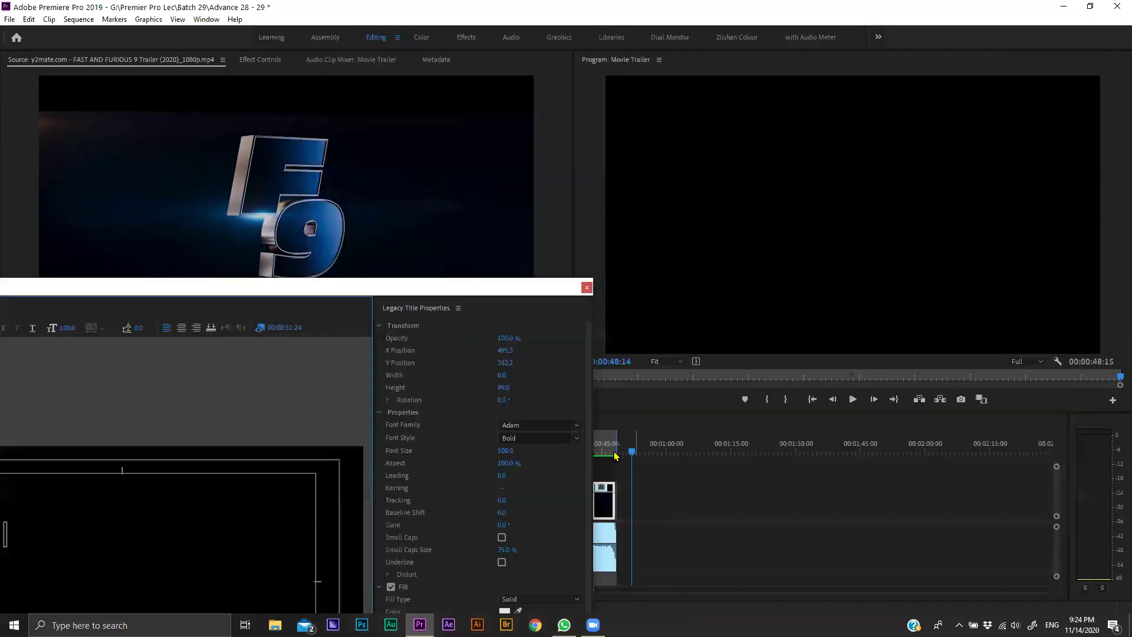
pyautogui.click(614, 456)
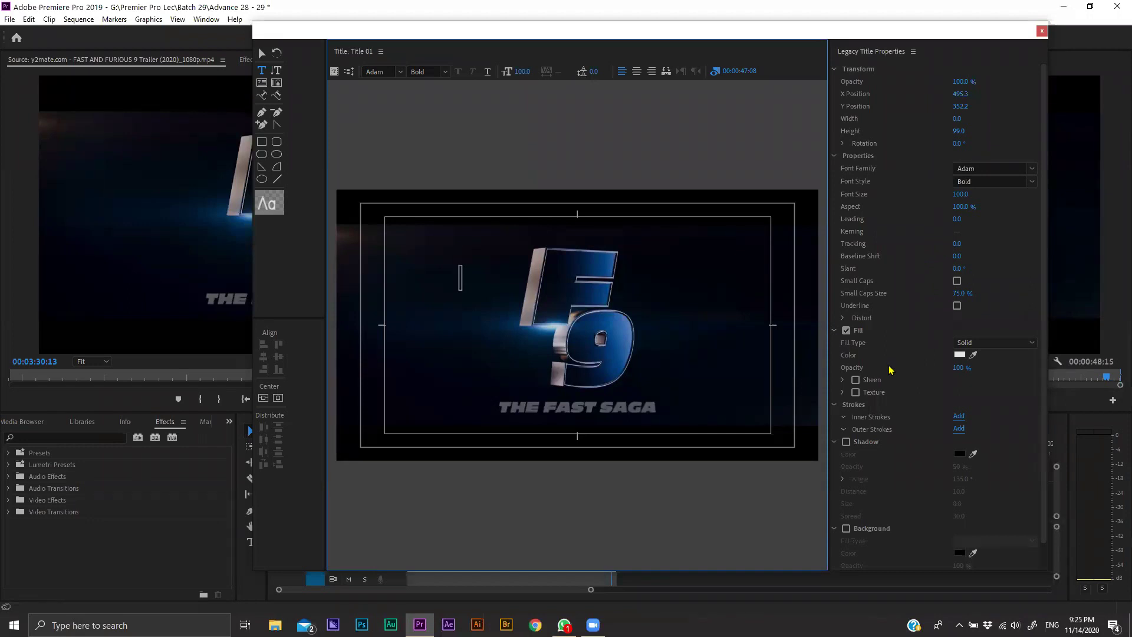
pyautogui.scroll(-1, 901, 366)
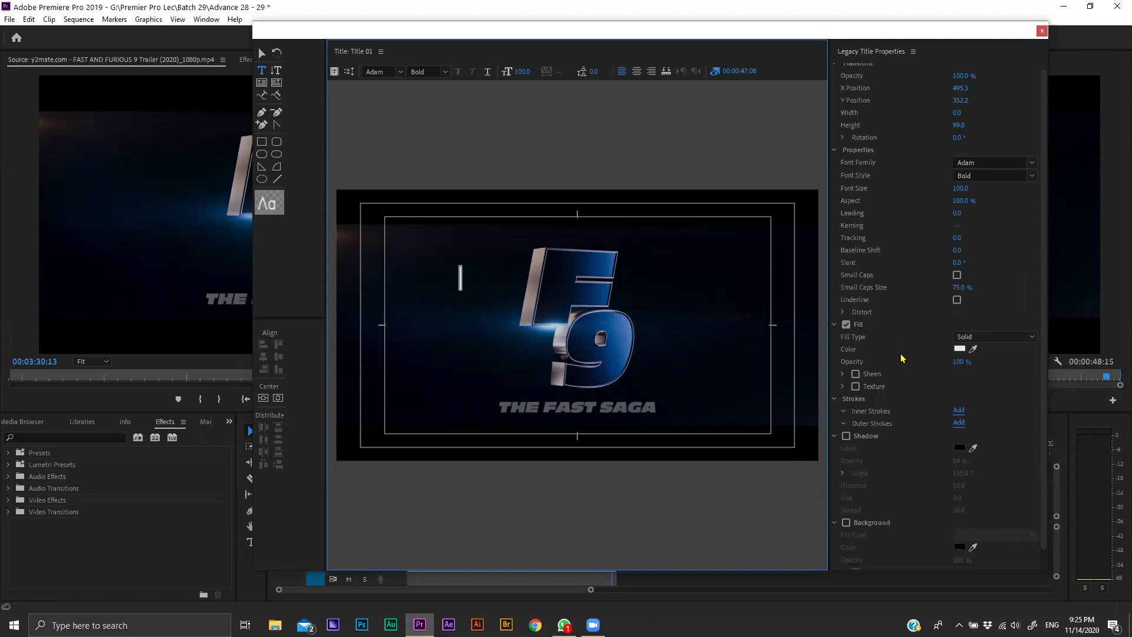
pyautogui.scroll(-1, 911, 492)
pyautogui.scroll(-1, 912, 493)
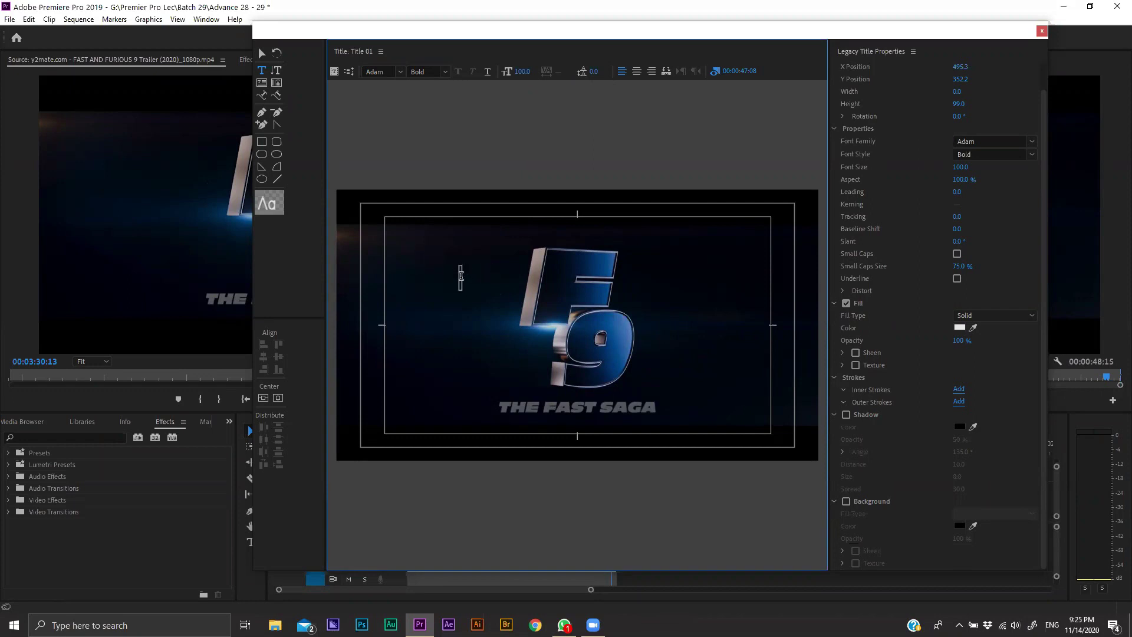
# Step: Type the title text 'F9', fixing the misplaced 9
pyautogui.write('F')
pyautogui.write('9')
pyautogui.press('BackSpace')
pyautogui.press('Right')
pyautogui.write('9')
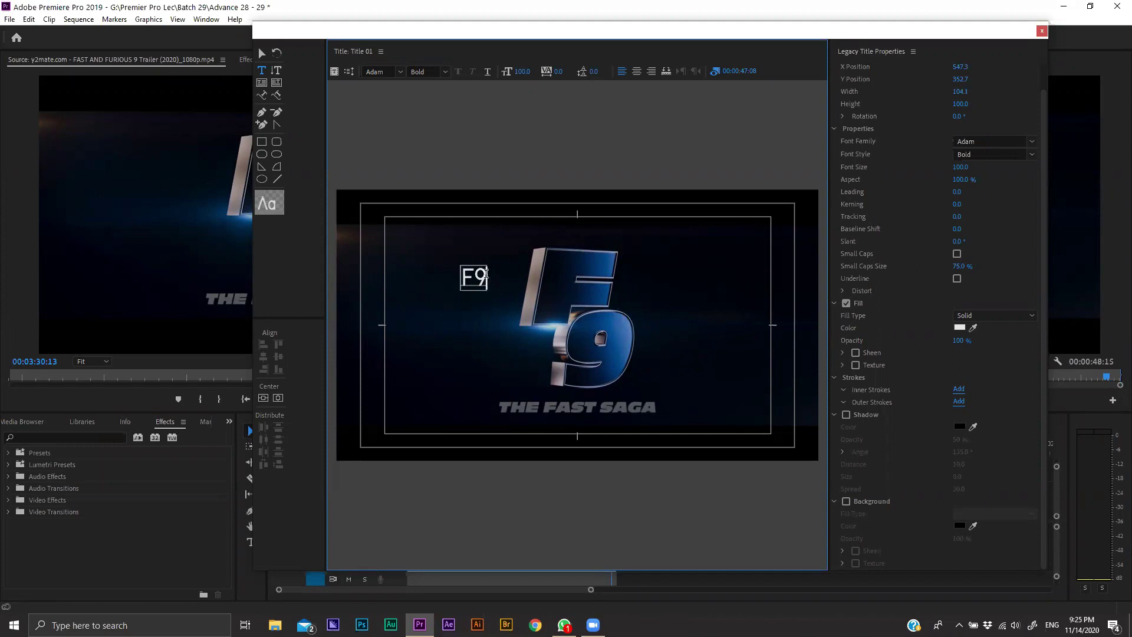
# Step: Set the F9 text's font size to 425 in Legacy Title Properties
pyautogui.moveTo(486, 273); pyautogui.dragTo(449, 272)
pyautogui.moveTo(960, 167)
pyautogui.mouseDown()
pyautogui.moveTo(1038, 167)
pyautogui.moveTo(963, 167)
pyautogui.mouseUp()
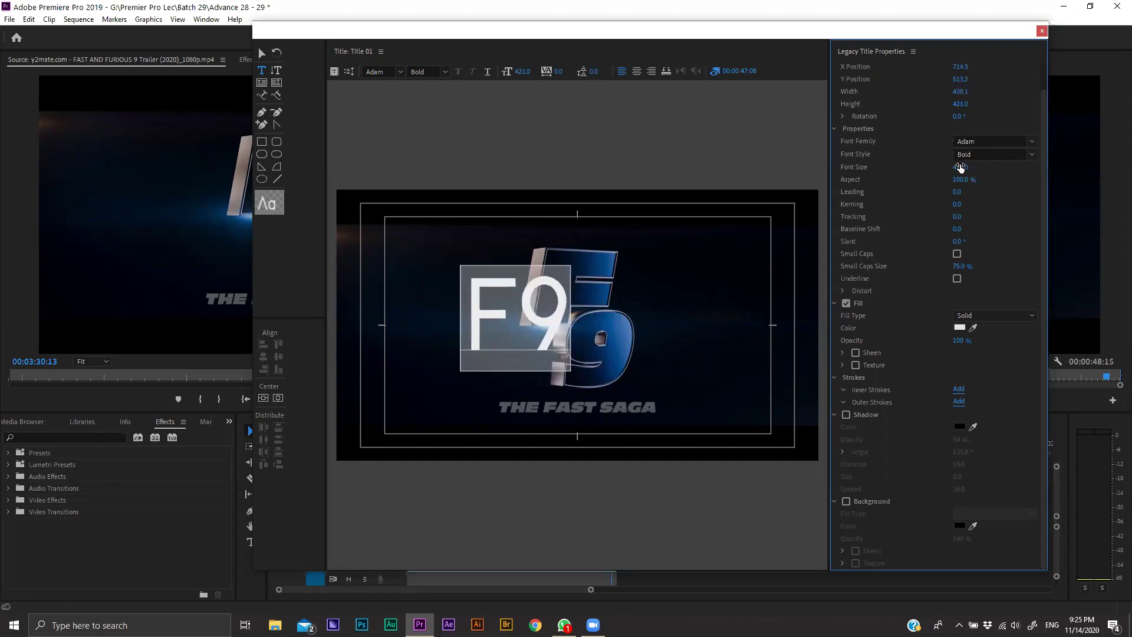
pyautogui.click(967, 167)
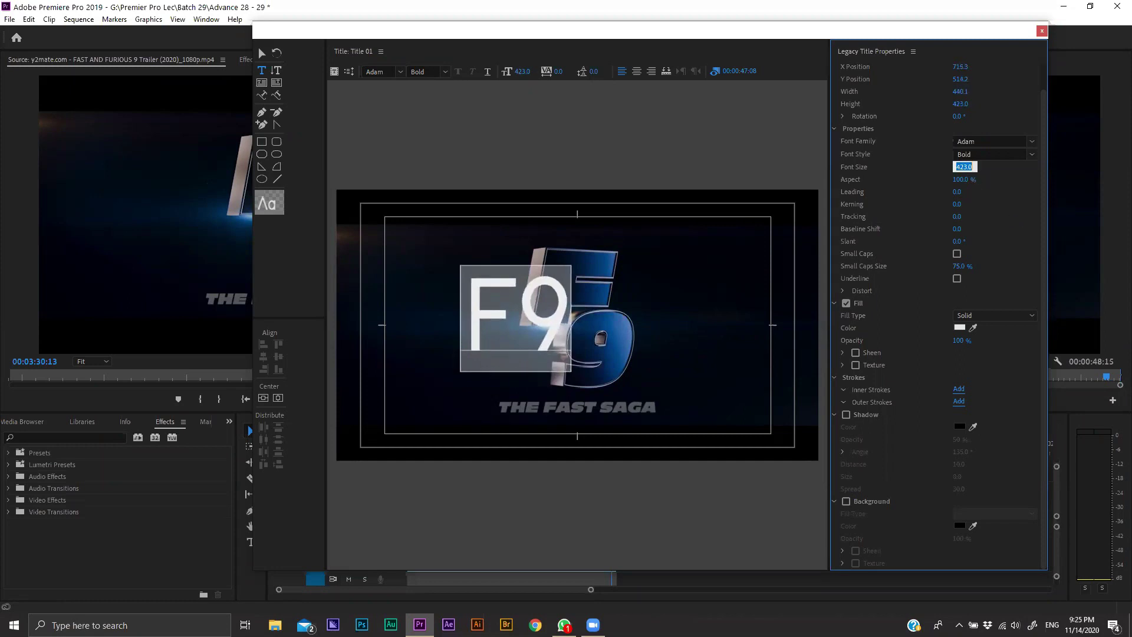
pyautogui.write('425')
pyautogui.press('Return')
pyautogui.click(263, 54)
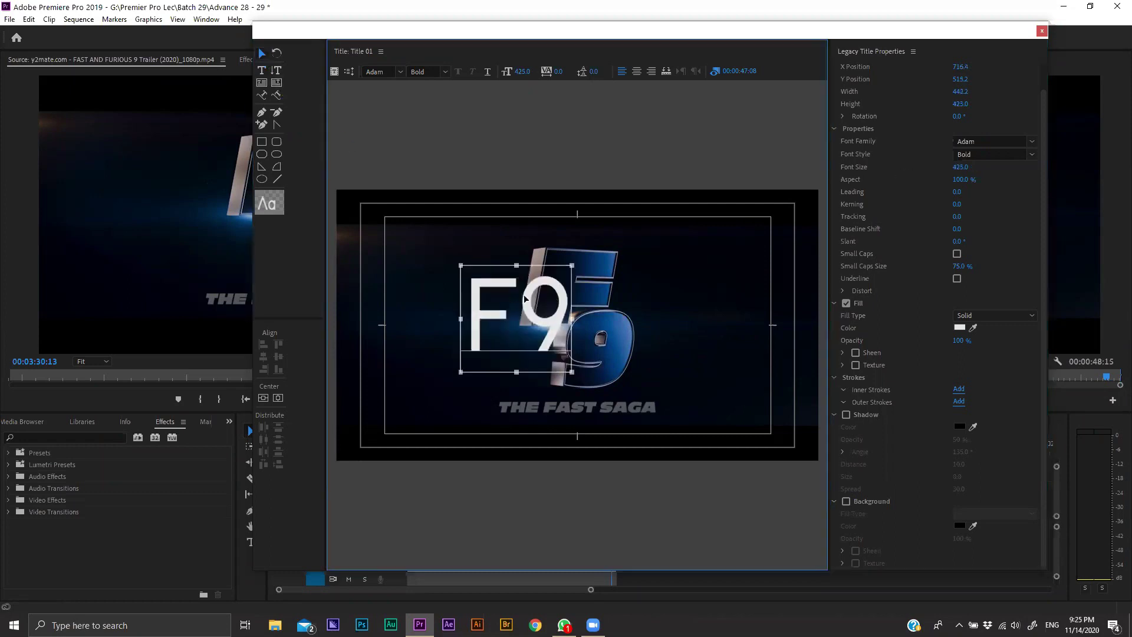
# Step: Move the F9 text box up-left and rejoin F and 9 on one line
pyautogui.moveTo(556, 302); pyautogui.dragTo(482, 268)
pyautogui.doubleClick(449, 264)
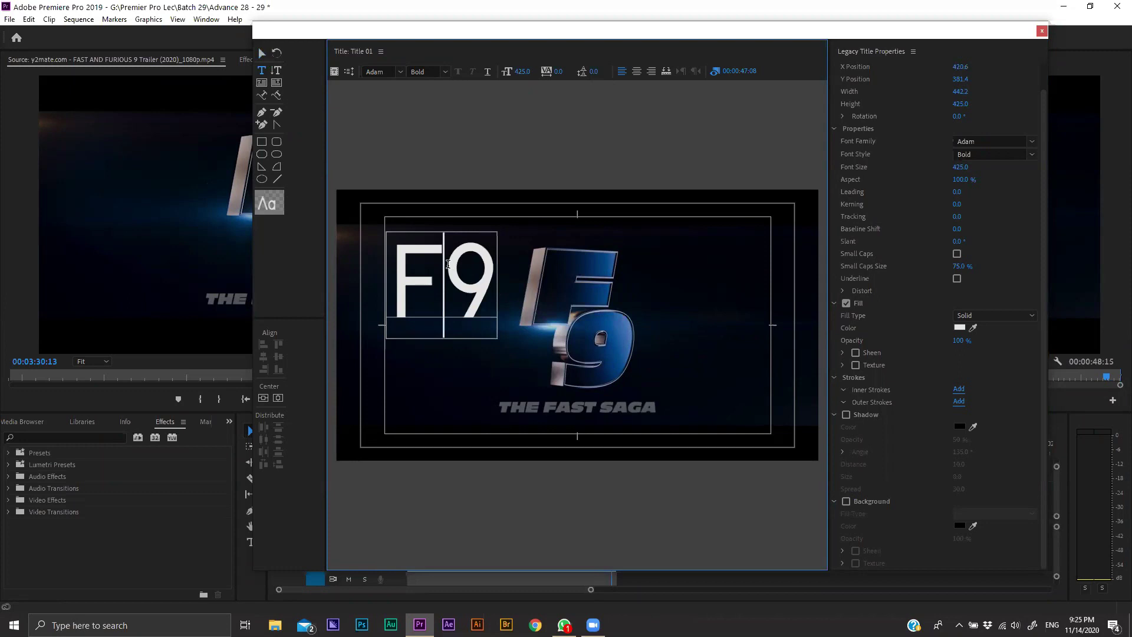
pyautogui.press('Return')
pyautogui.press('BackSpace')
# Step: Select all of the F9 text inside the box
pyautogui.hotkey('shift', 'Left')
pyautogui.press('Right')
pyautogui.hotkey('shift', 'Left')
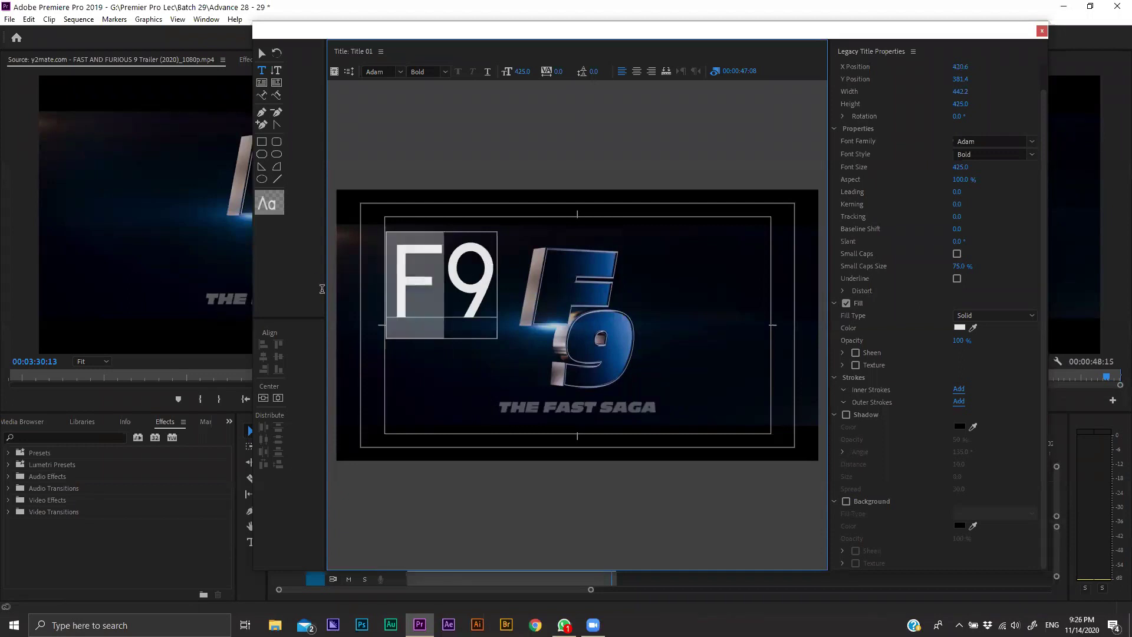
pyautogui.press('Right')
pyautogui.click(394, 263)
pyautogui.moveTo(394, 263); pyautogui.dragTo(535, 291)
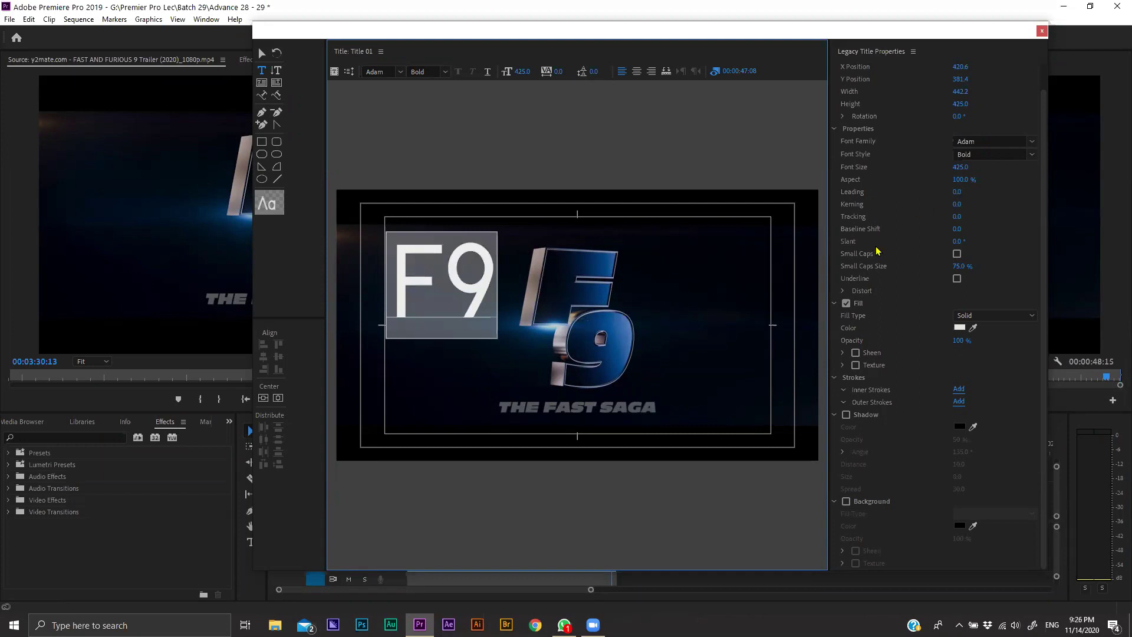
# Step: Try the AddCityboy, Agency FB and Algerian fonts on the F9 text
pyautogui.click(1009, 139)
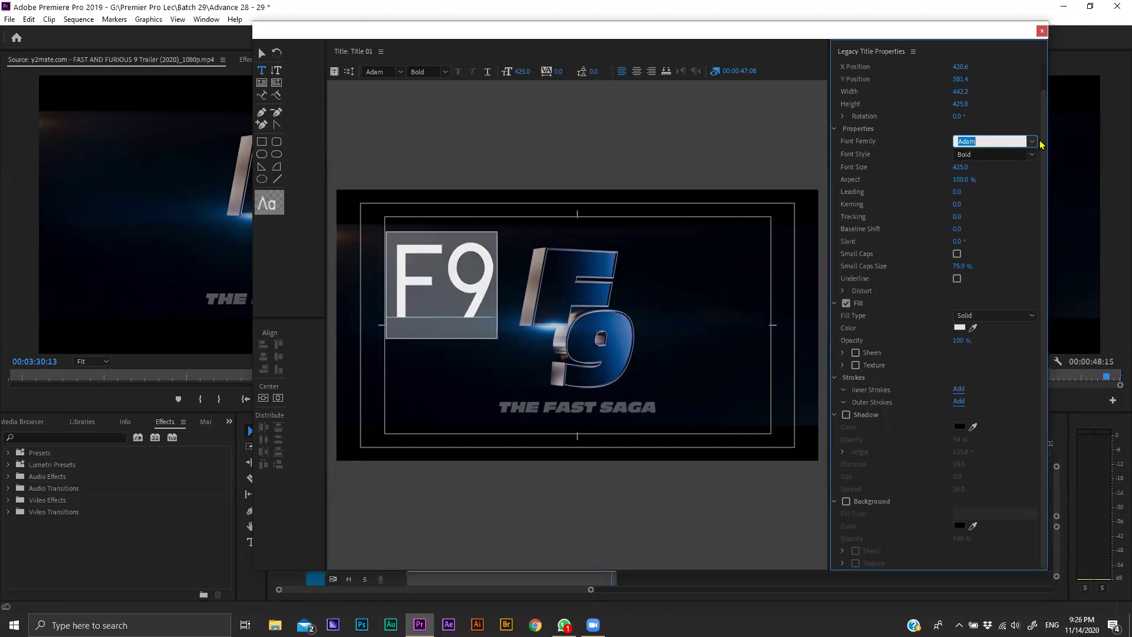
pyautogui.click(1034, 141)
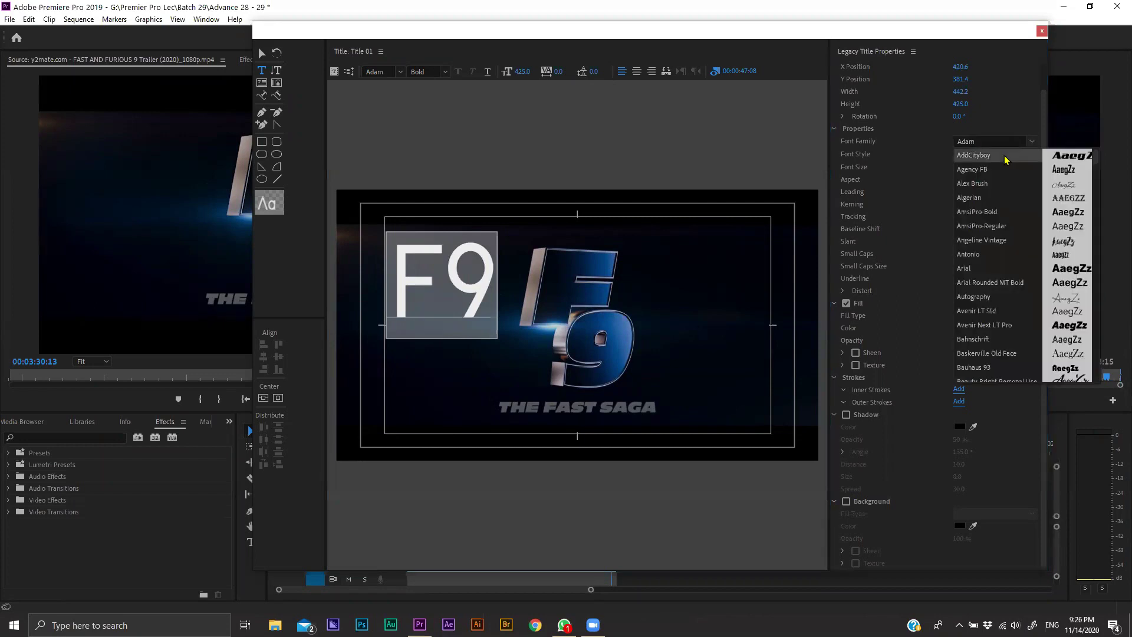
pyautogui.click(1004, 155)
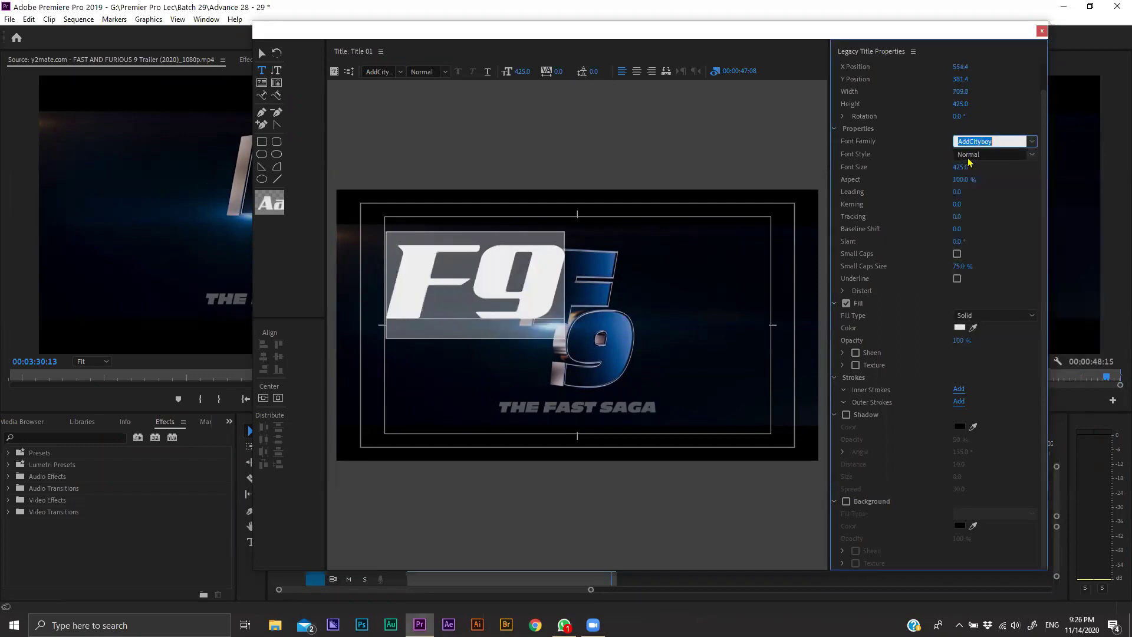
pyautogui.press('Down')
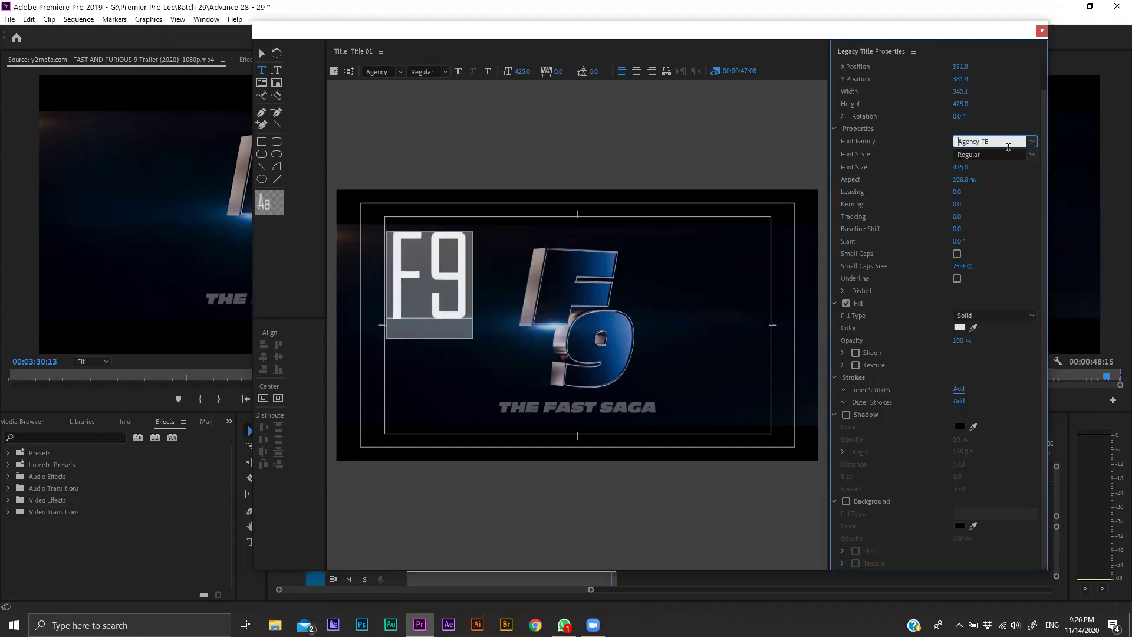
pyautogui.press('Down')
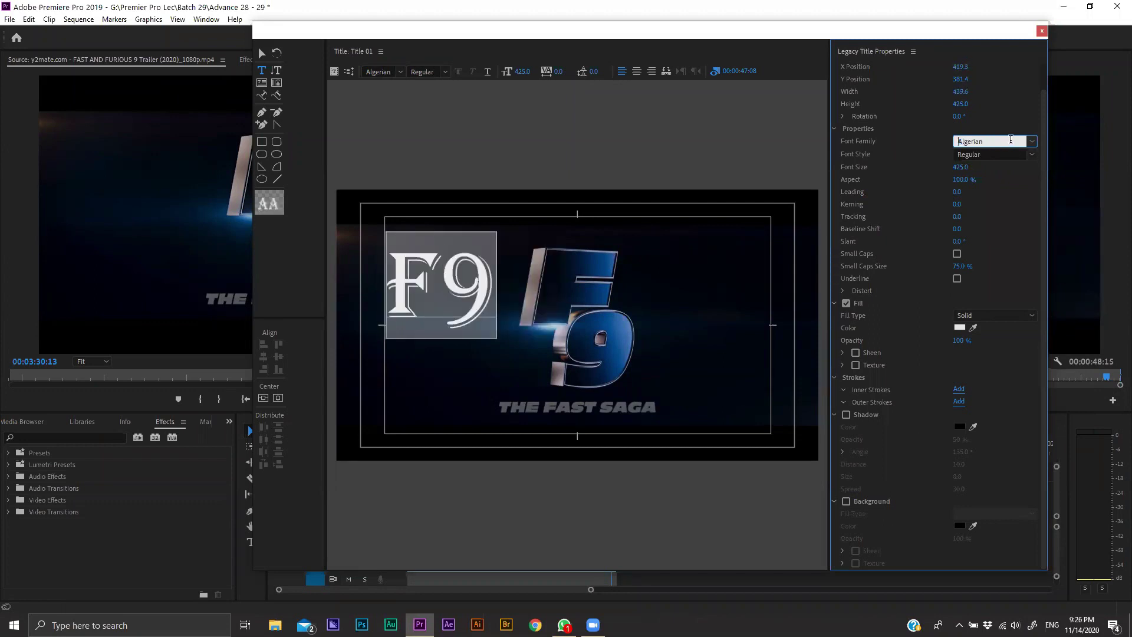
# Step: Try Arial Rounded MT Bold, then settle on Avenir Next LT Pro Heavy Italic for F9
pyautogui.click(1010, 139)
pyautogui.write('Arial')
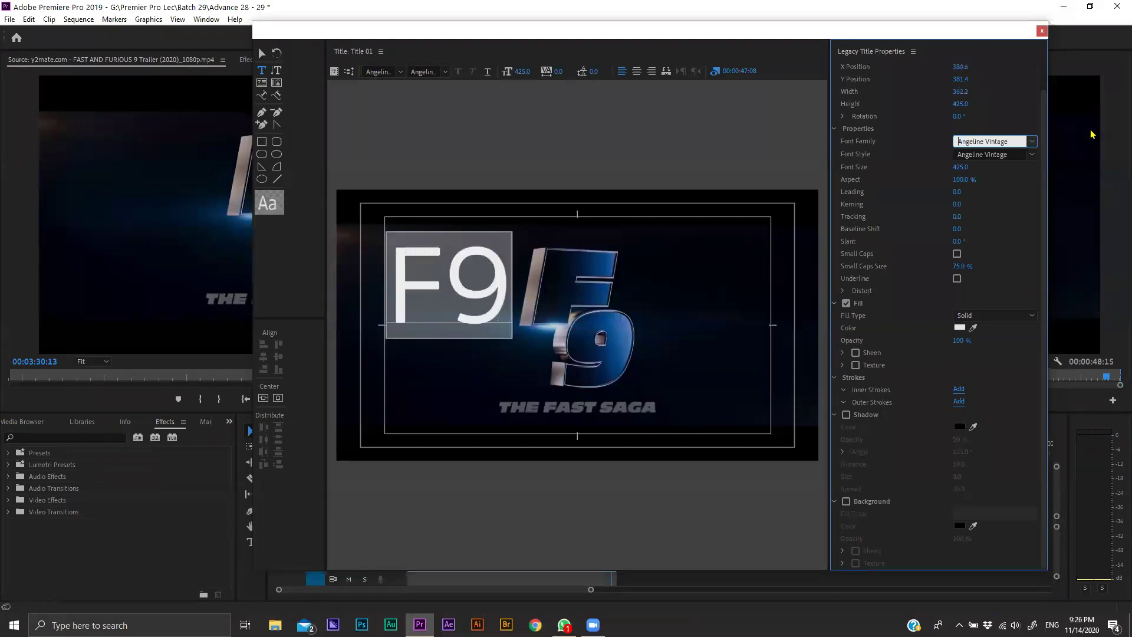
pyautogui.write(' R')
pyautogui.press('Return')
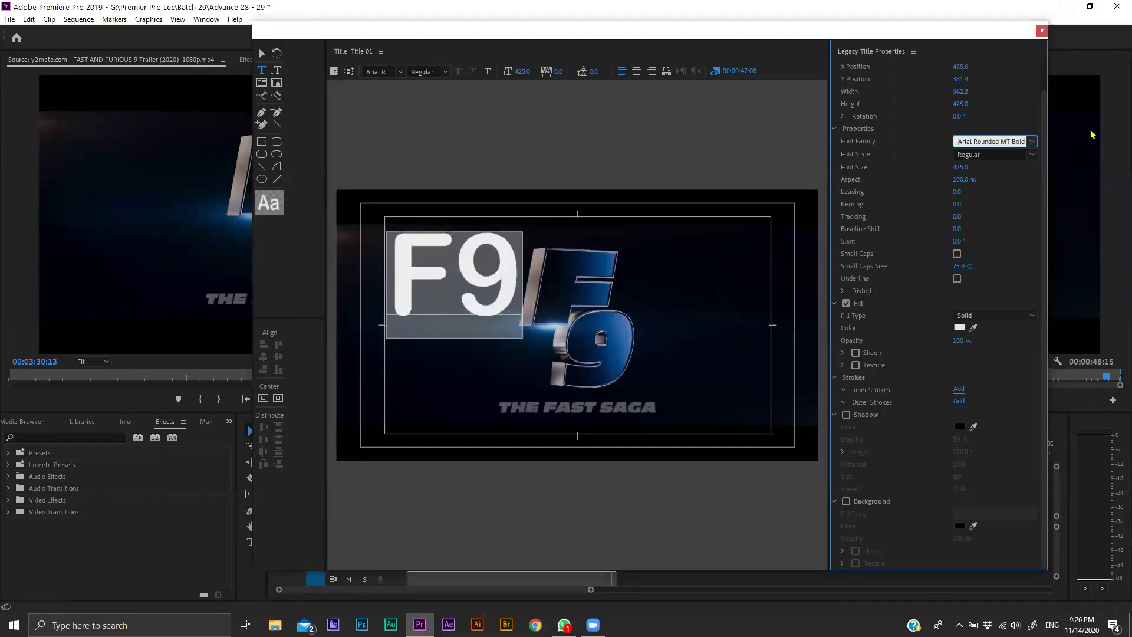
pyautogui.write('Avenir Next LT Pro')
pyautogui.press('Return')
pyautogui.press('Down')
pyautogui.press('Down')
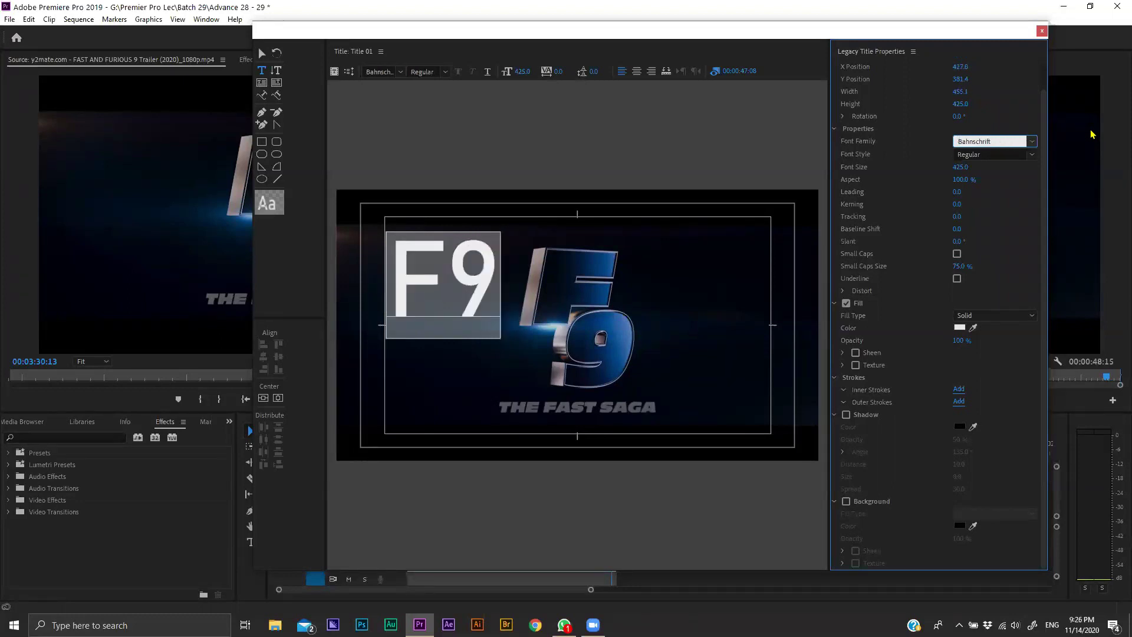
pyautogui.press('Up')
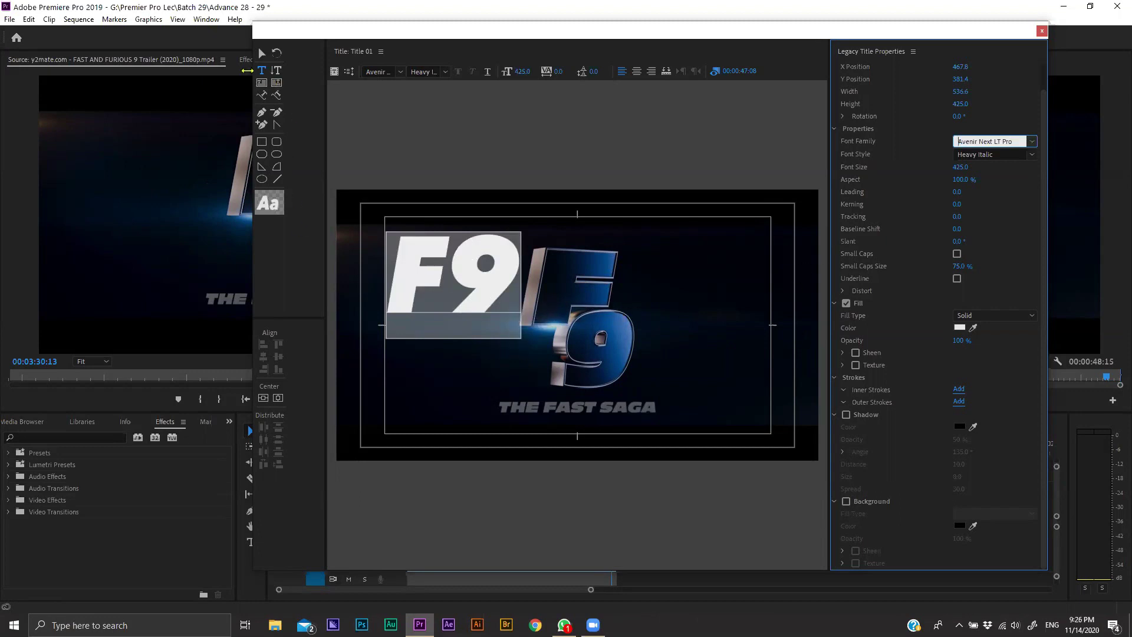
pyautogui.click(261, 53)
pyautogui.click(497, 322)
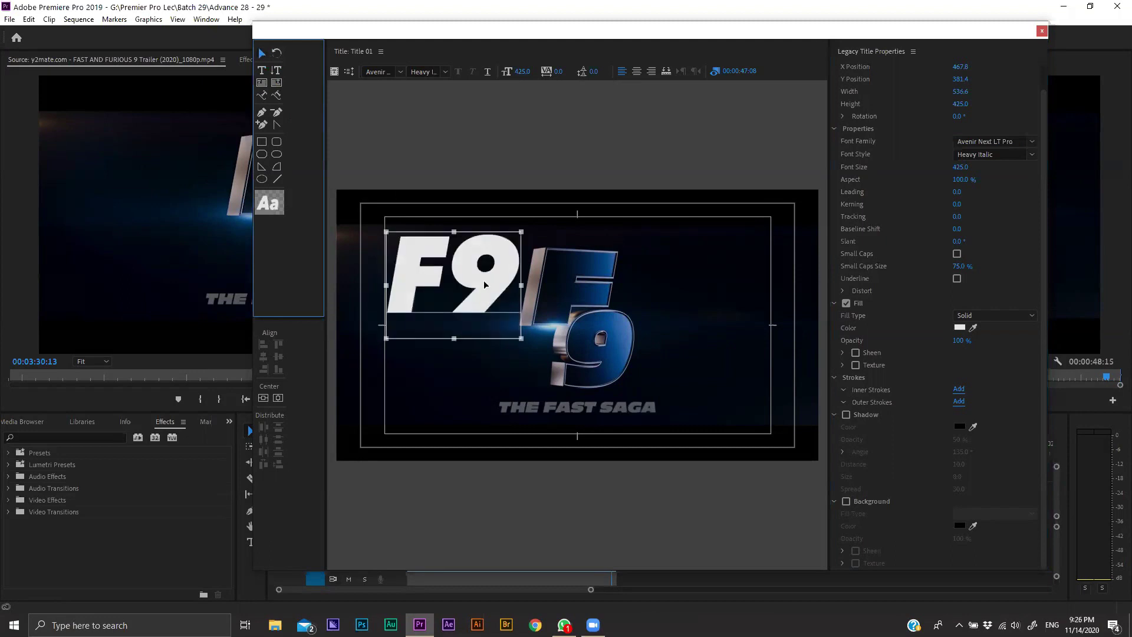
# Step: Nudge the F9 text box left and down to about X 423.2, Y 390.8
pyautogui.moveTo(484, 285); pyautogui.dragTo(470, 287)
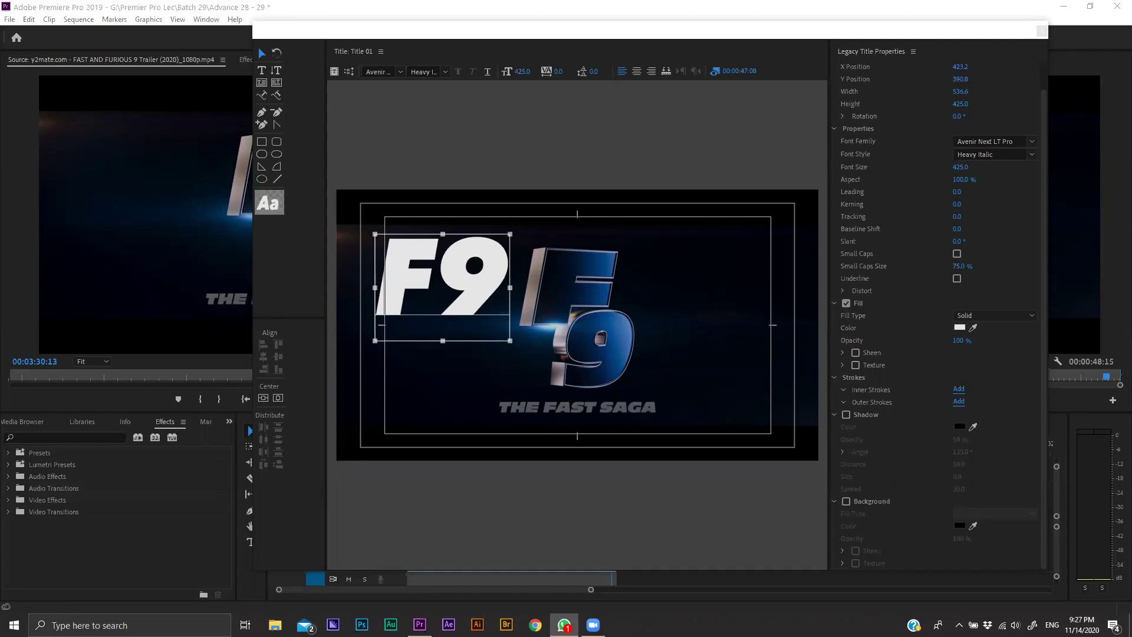
pyautogui.click(484, 268)
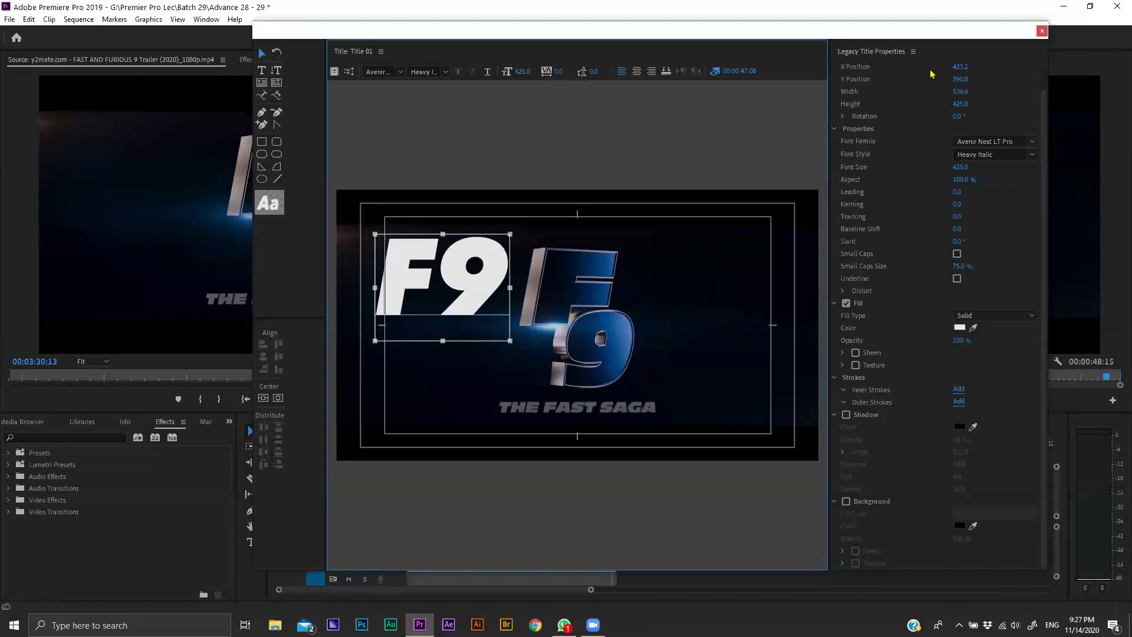
pyautogui.scroll(1, 932, 148)
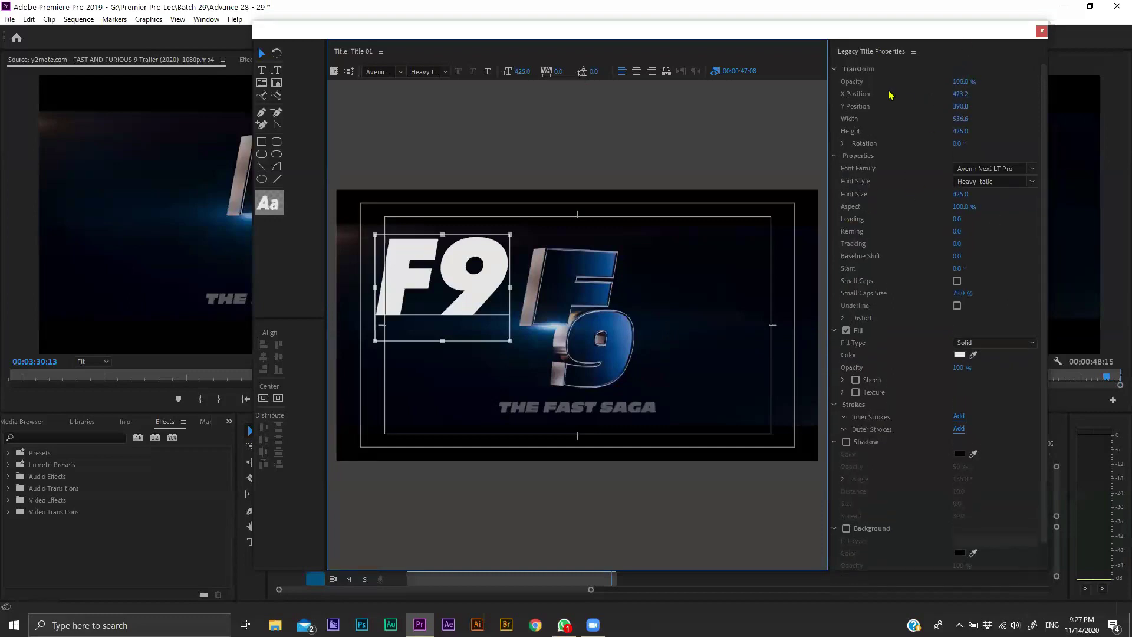
# Step: Experiment with the F9 title's X/Y, Width, Height and Rotation, undoing the stretches
pyautogui.moveTo(965, 98); pyautogui.dragTo(1037, 94)
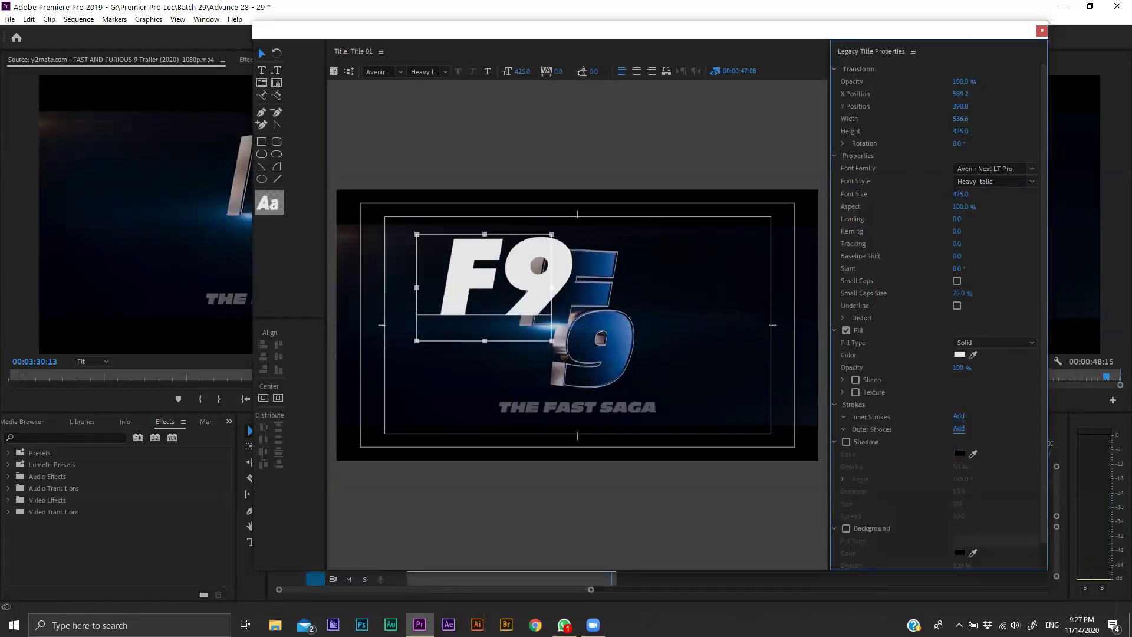
pyautogui.moveTo(960, 94); pyautogui.dragTo(873, 93)
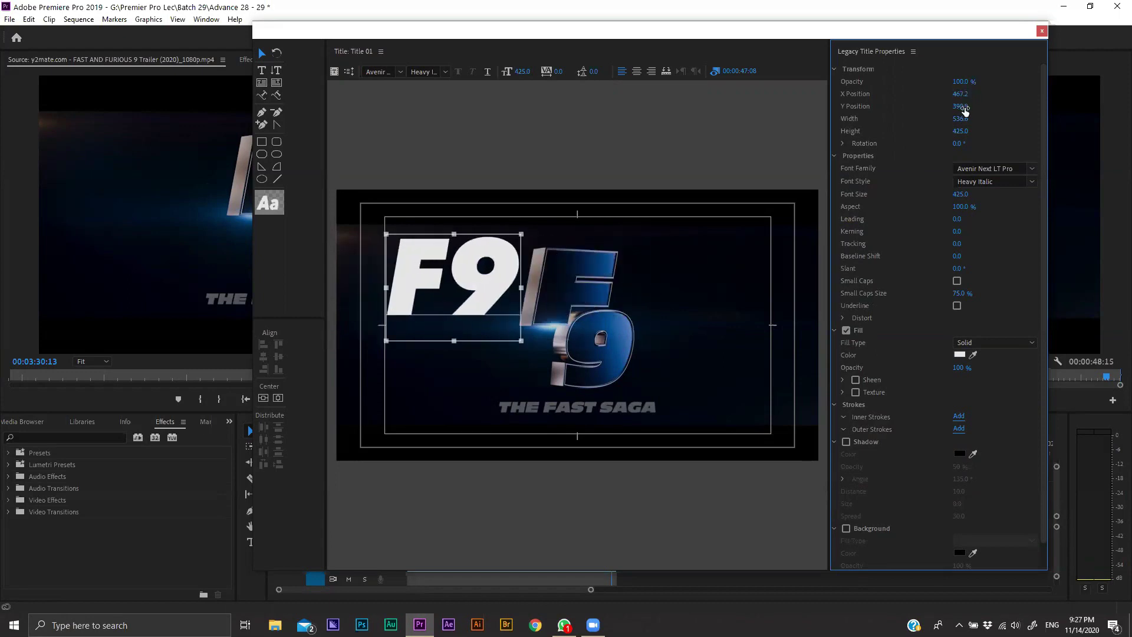
pyautogui.moveTo(961, 106)
pyautogui.mouseDown()
pyautogui.moveTo(919, 106)
pyautogui.moveTo(1032, 106)
pyautogui.mouseUp()
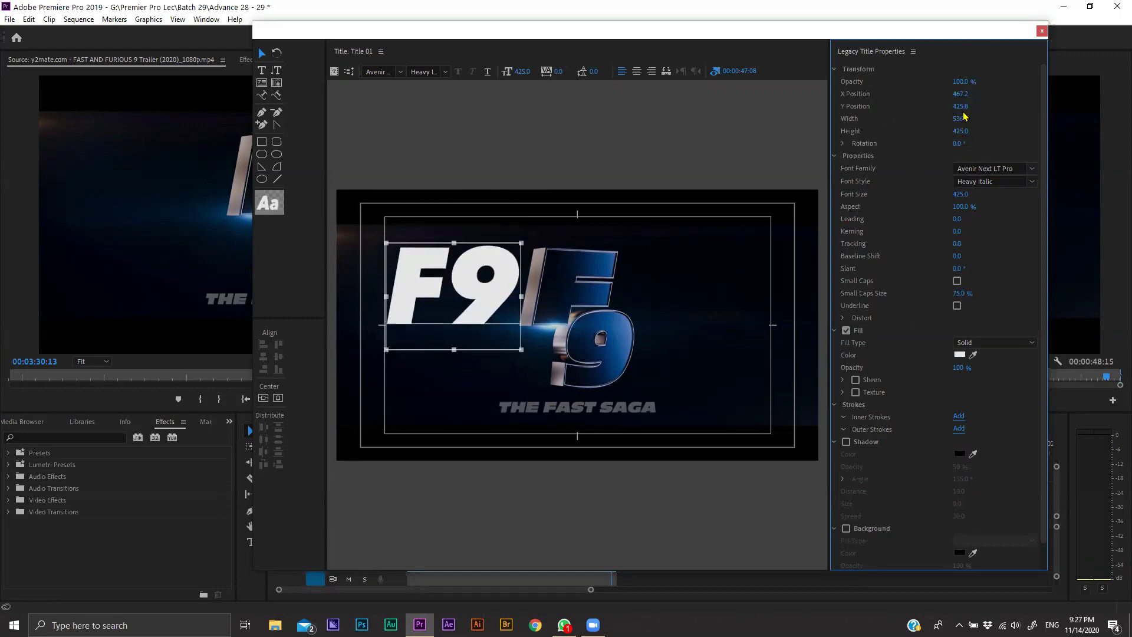
pyautogui.moveTo(960, 118); pyautogui.dragTo(1120, 119)
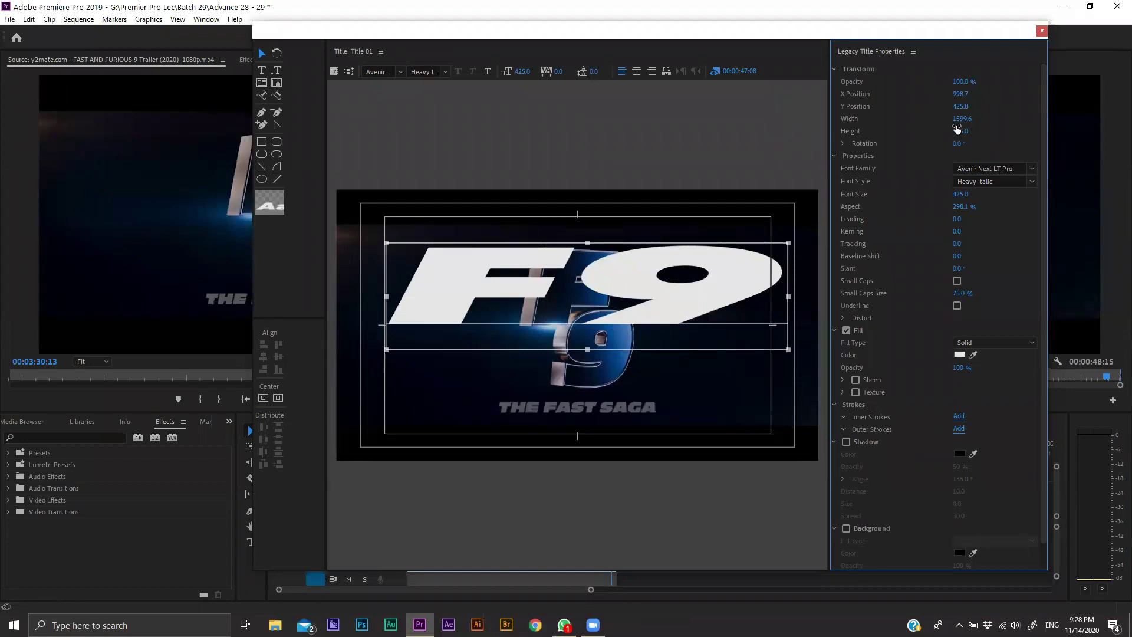
pyautogui.hotkey('ctrl', 'z')
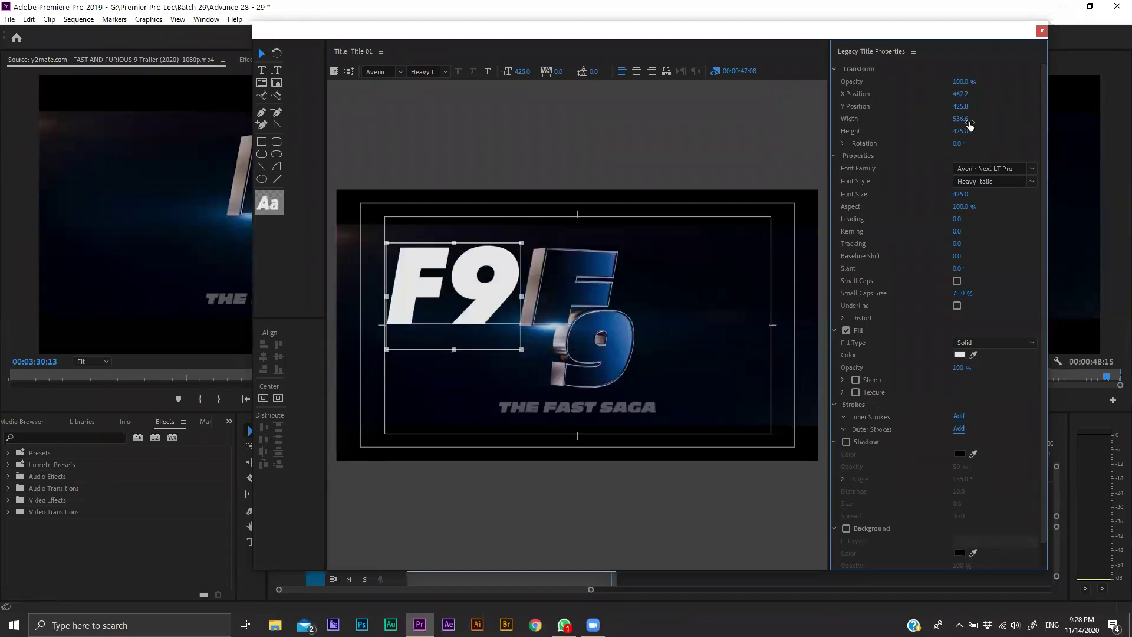
pyautogui.moveTo(961, 131); pyautogui.dragTo(964, 134)
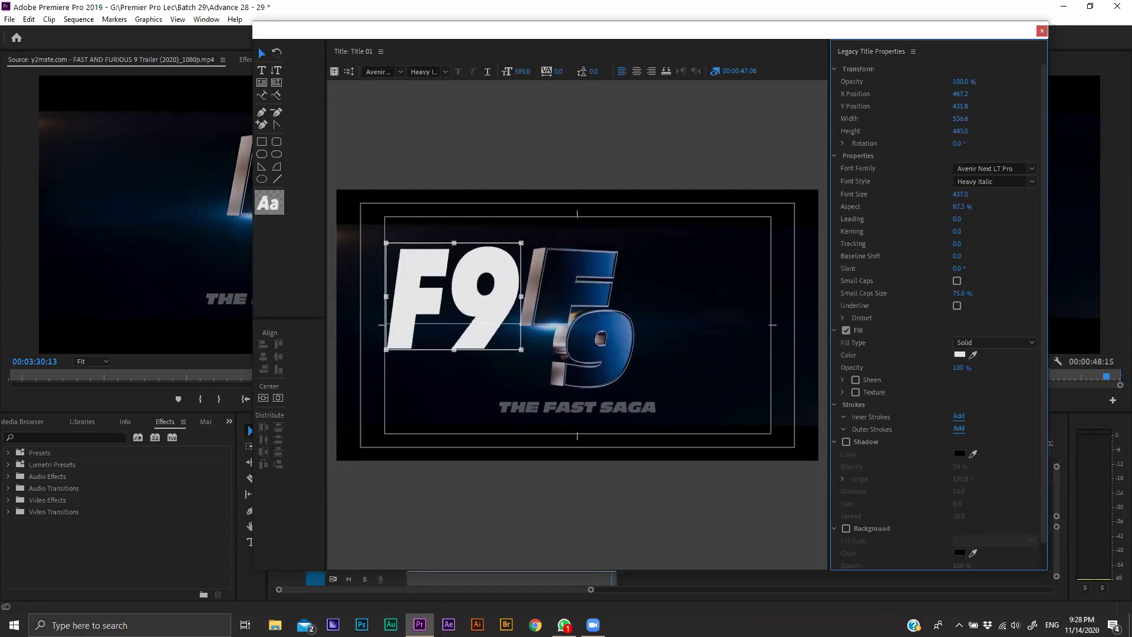
pyautogui.hotkey('ctrl', 'z')
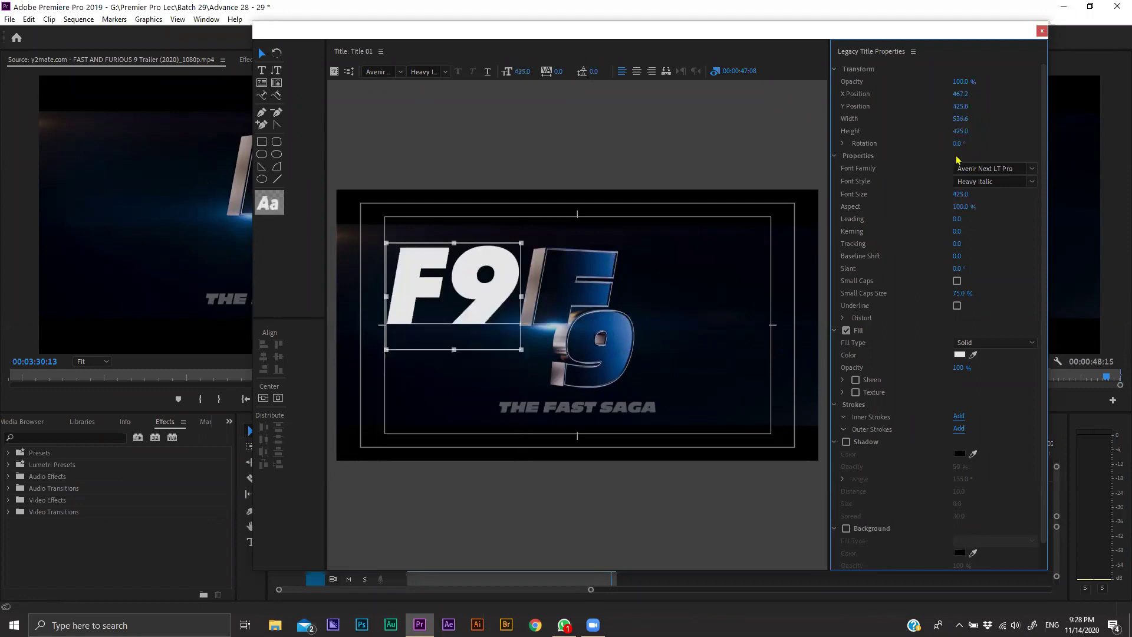
pyautogui.moveTo(956, 143)
pyautogui.mouseDown()
pyautogui.moveTo(967, 144)
pyautogui.moveTo(956, 143)
pyautogui.mouseUp()
# Step: Set the F9 font size to 500 and move it lower-left, near X 413.7, Y 684
pyautogui.moveTo(960, 194)
pyautogui.mouseDown()
pyautogui.moveTo(983, 194)
pyautogui.moveTo(962, 202)
pyautogui.mouseUp()
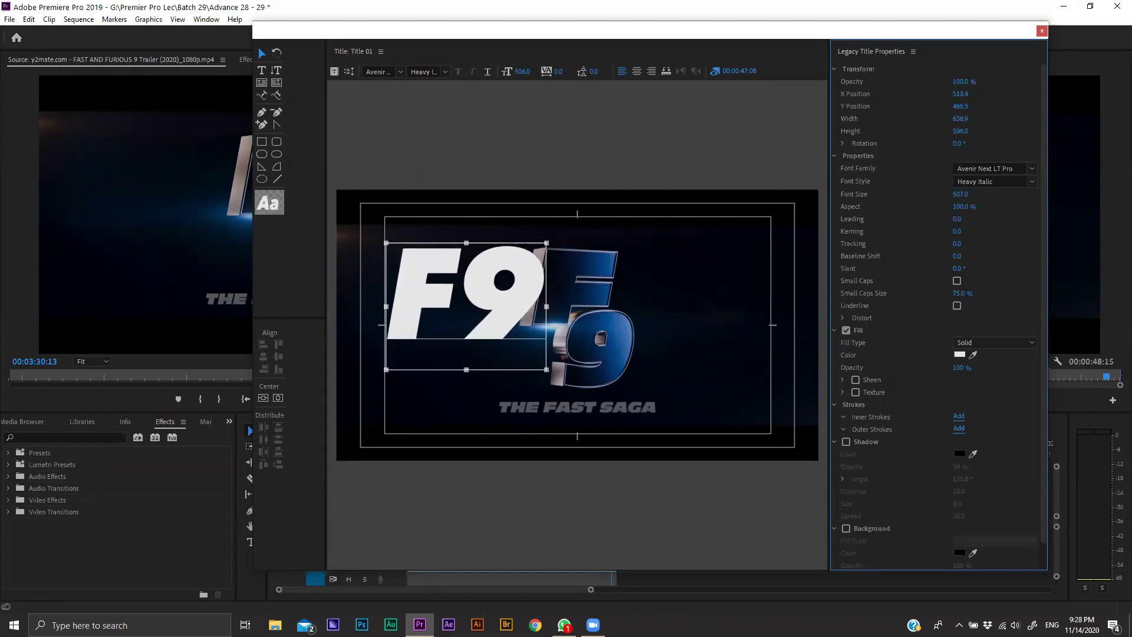
pyautogui.moveTo(490, 303); pyautogui.dragTo(468, 359)
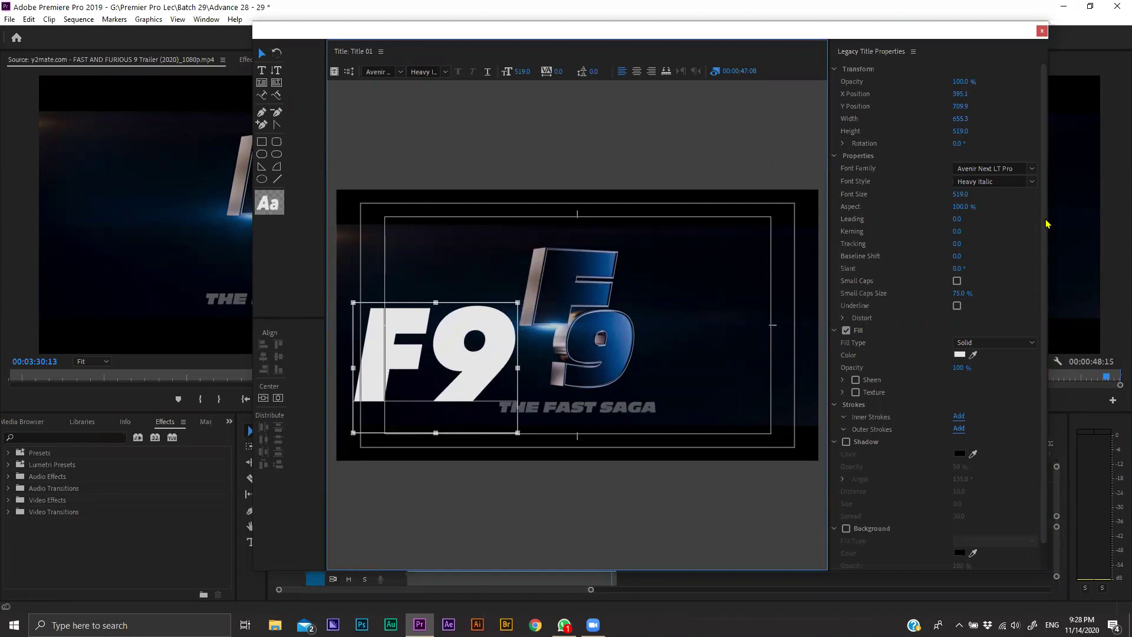
pyautogui.click(960, 194)
pyautogui.write('500')
pyautogui.press('Return')
pyautogui.moveTo(488, 341); pyautogui.dragTo(496, 337)
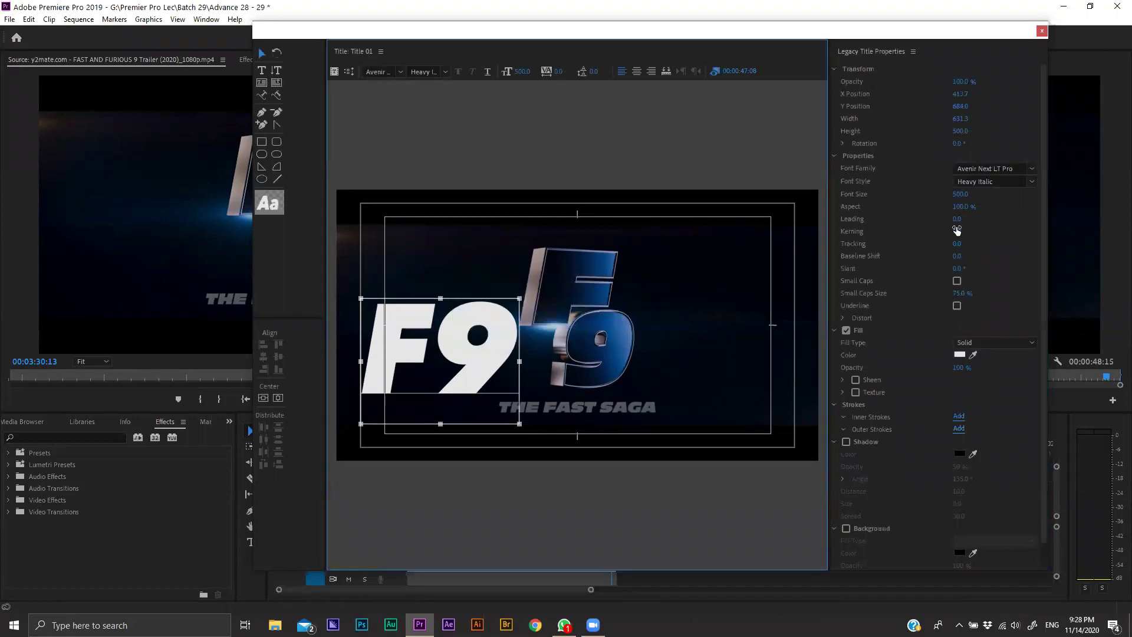
# Step: Raise the F9 title's leading, kerning and tracking slightly, ending with tracking at 13
pyautogui.moveTo(958, 223)
pyautogui.mouseDown()
pyautogui.moveTo(975, 223)
pyautogui.moveTo(960, 219)
pyautogui.mouseUp()
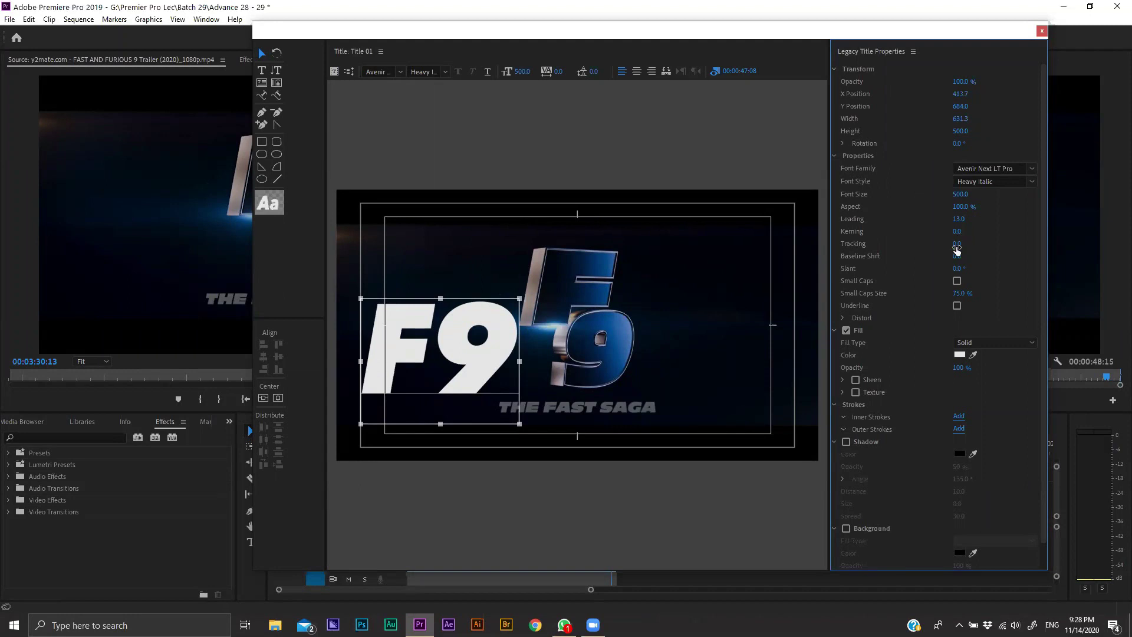
pyautogui.moveTo(959, 236)
pyautogui.mouseDown()
pyautogui.moveTo(973, 236)
pyautogui.moveTo(958, 270)
pyautogui.mouseUp()
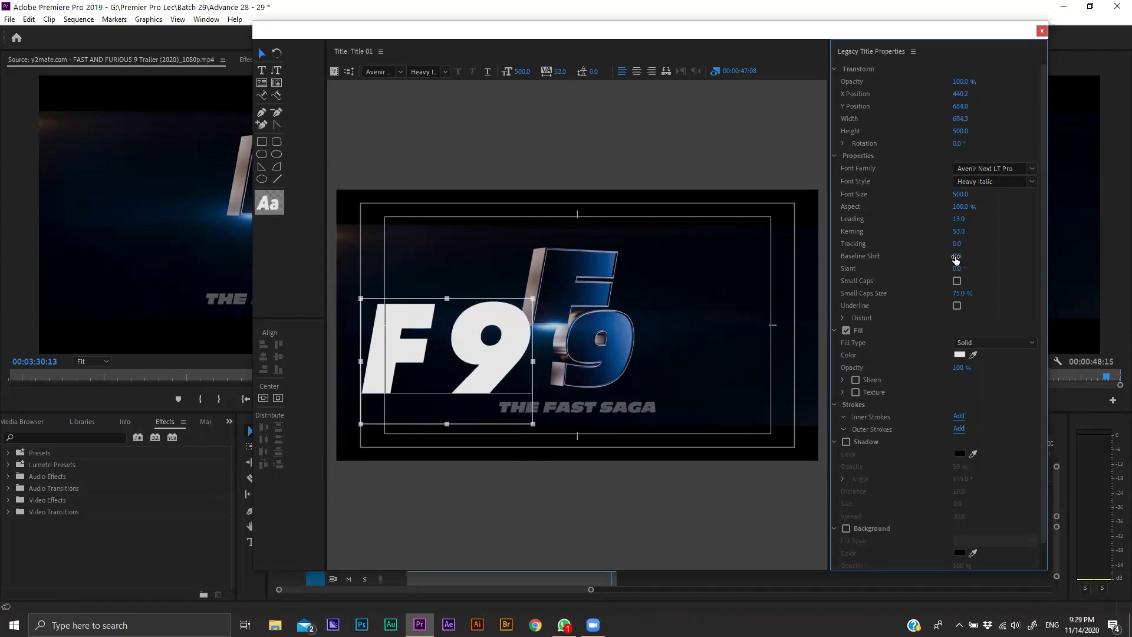
pyautogui.moveTo(956, 244); pyautogui.dragTo(961, 244)
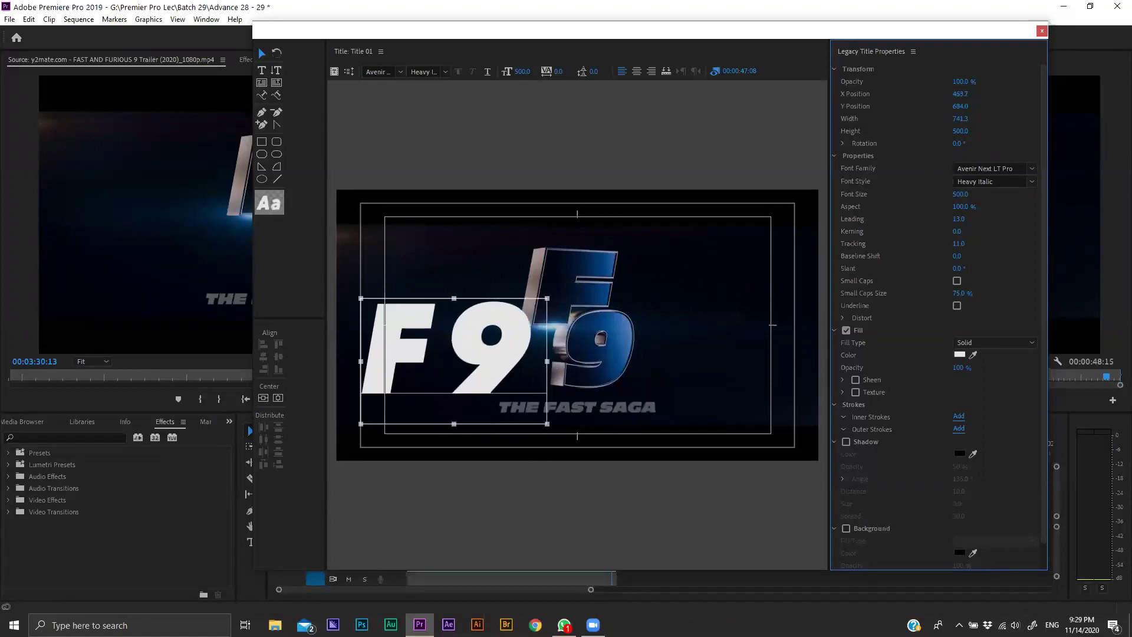
# Step: Break the title so the 9 sits below the F, then move the stacked text up and right
pyautogui.doubleClick(454, 340)
pyautogui.press('Return')
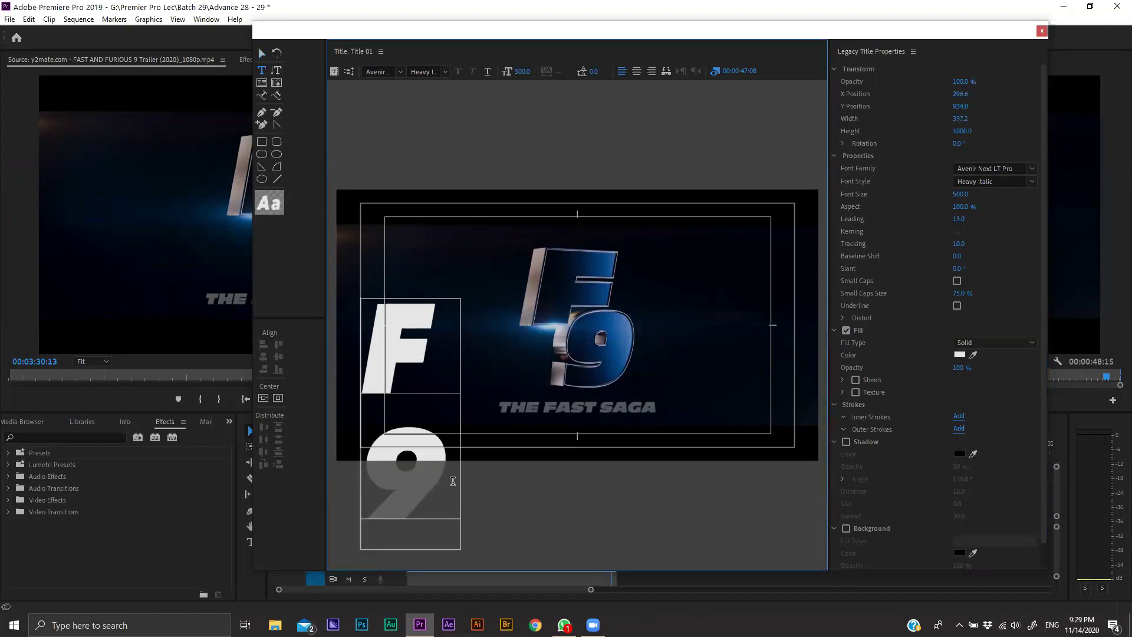
pyautogui.click(261, 53)
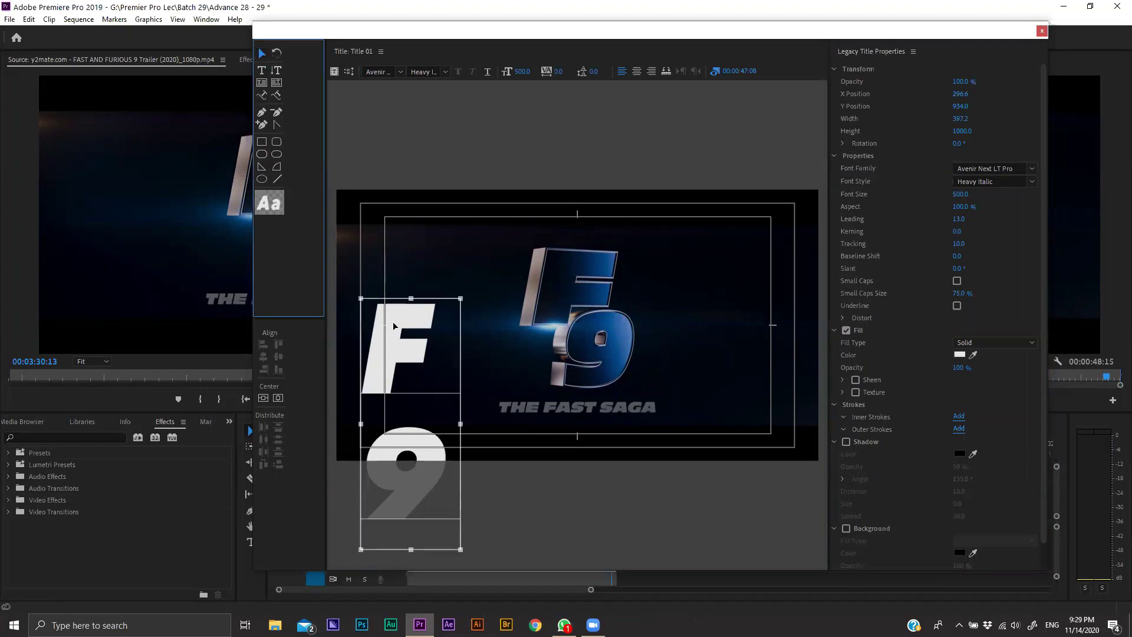
pyautogui.moveTo(395, 326); pyautogui.dragTo(423, 249)
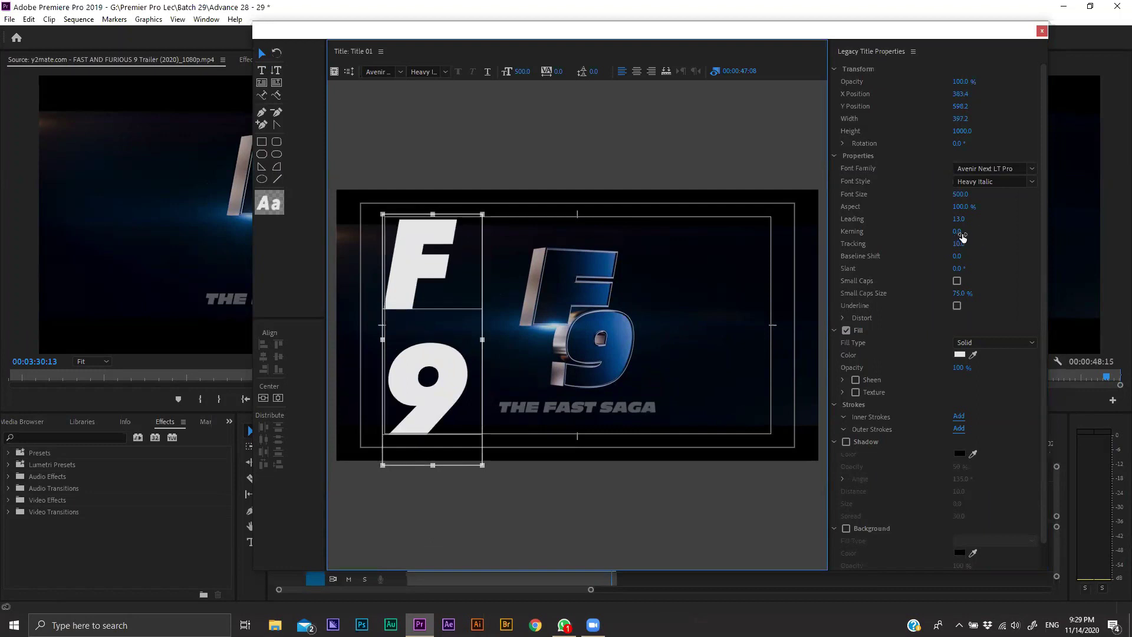
# Step: Tighten the leading to about -248 and try tracking values of 100 and 69
pyautogui.moveTo(969, 225)
pyautogui.mouseDown()
pyautogui.moveTo(900, 225)
pyautogui.moveTo(963, 219)
pyautogui.moveTo(943, 218)
pyautogui.mouseUp()
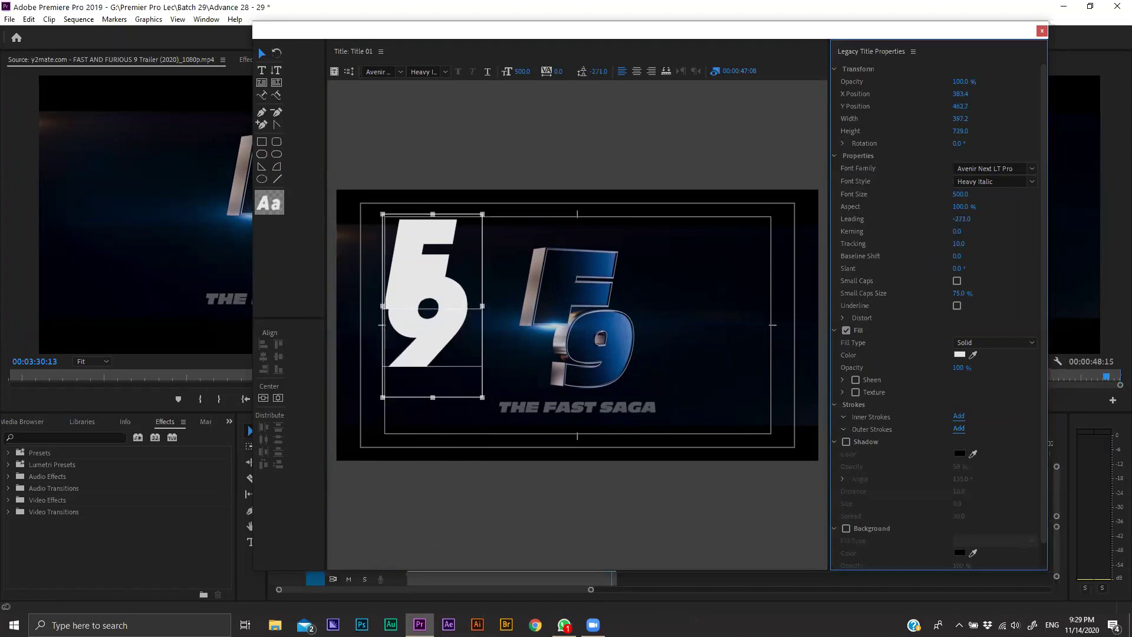
pyautogui.hotkey('alt', 'Down')
pyautogui.hotkey('alt', 'Down')
pyautogui.hotkey('alt', 'Down')
pyautogui.hotkey('alt', 'Down')
pyautogui.hotkey('alt', 'Down')
pyautogui.hotkey('alt', 'Down')
pyautogui.hotkey('alt', 'Down')
pyautogui.hotkey('alt', 'Down')
pyautogui.hotkey('alt', 'Down')
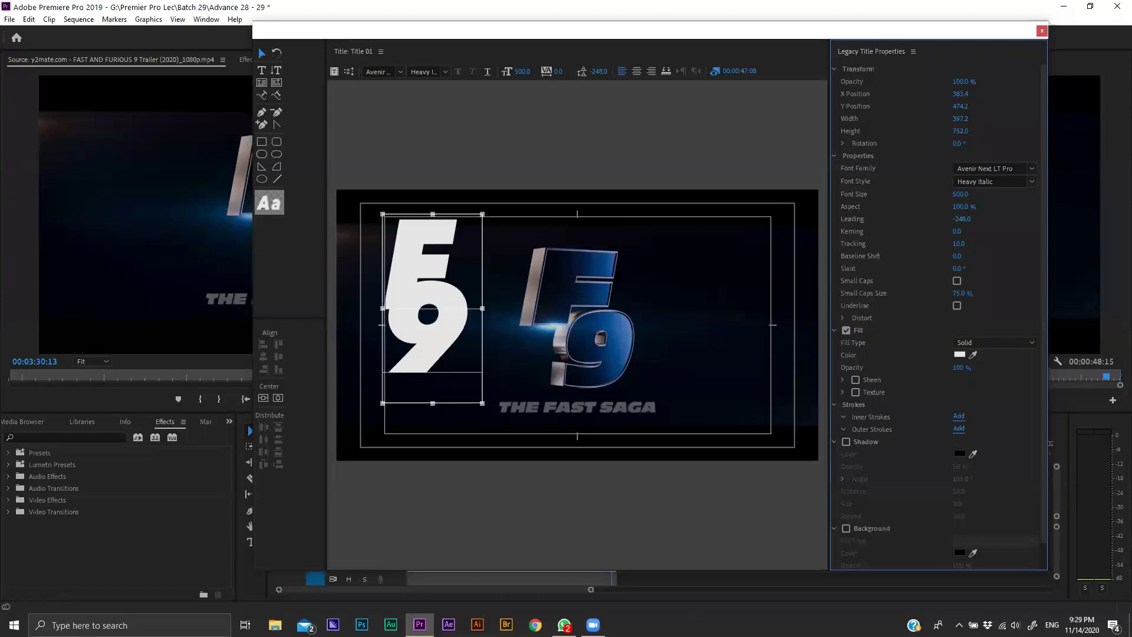
pyautogui.moveTo(957, 231)
pyautogui.mouseDown()
pyautogui.moveTo(978, 231)
pyautogui.moveTo(967, 243)
pyautogui.mouseUp()
pyautogui.moveTo(960, 247)
pyautogui.mouseDown()
pyautogui.moveTo(895, 247)
pyautogui.moveTo(962, 244)
pyautogui.mouseUp()
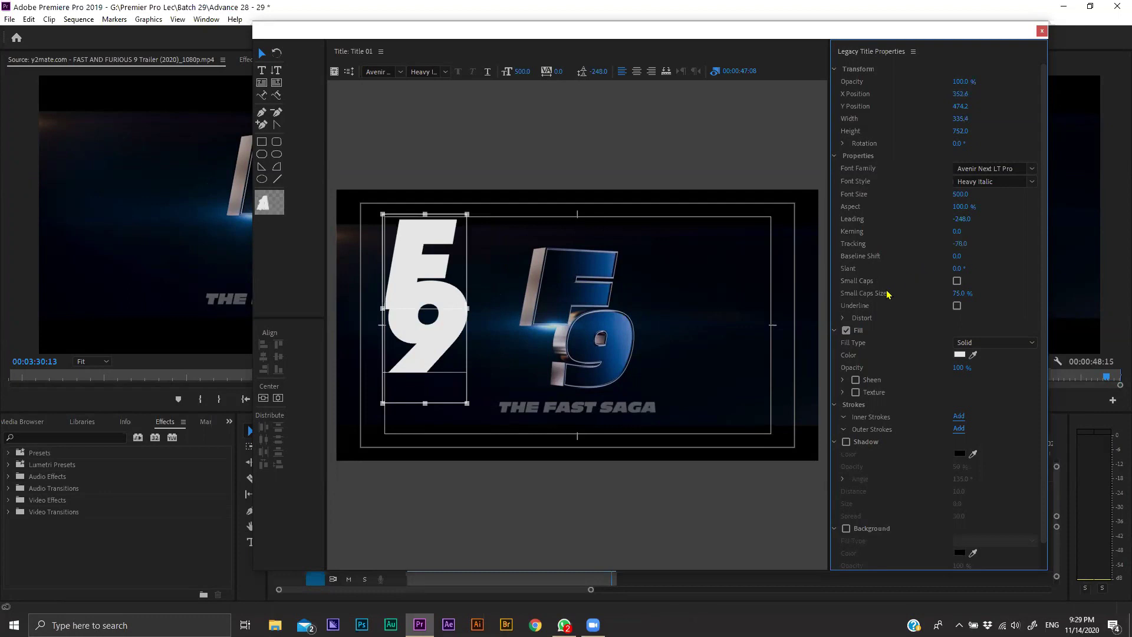
pyautogui.hotkey('ctrl', 'z')
pyautogui.click(412, 311)
pyautogui.doubleClick(412, 312)
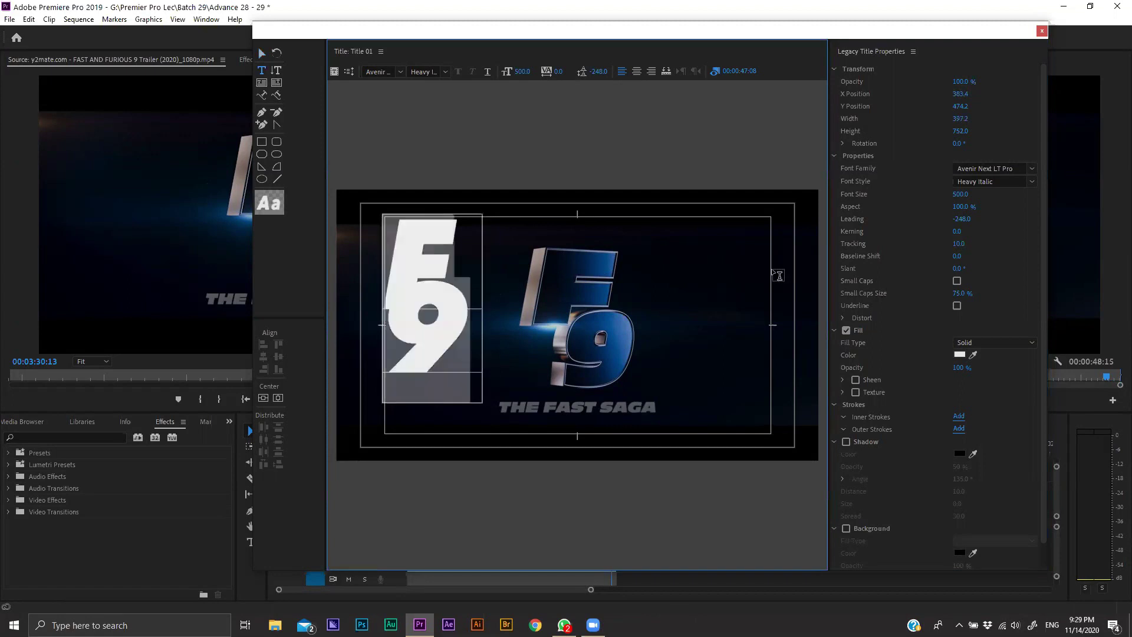
pyautogui.click(961, 244)
pyautogui.write('100')
pyautogui.press('Return')
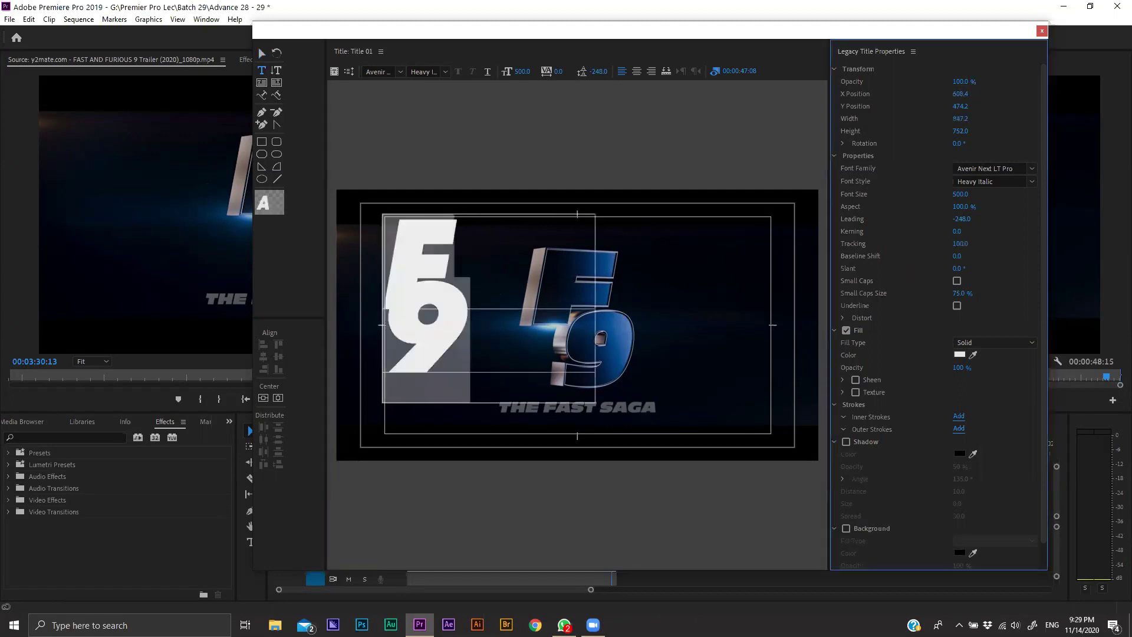
pyautogui.moveTo(961, 243); pyautogui.dragTo(946, 265)
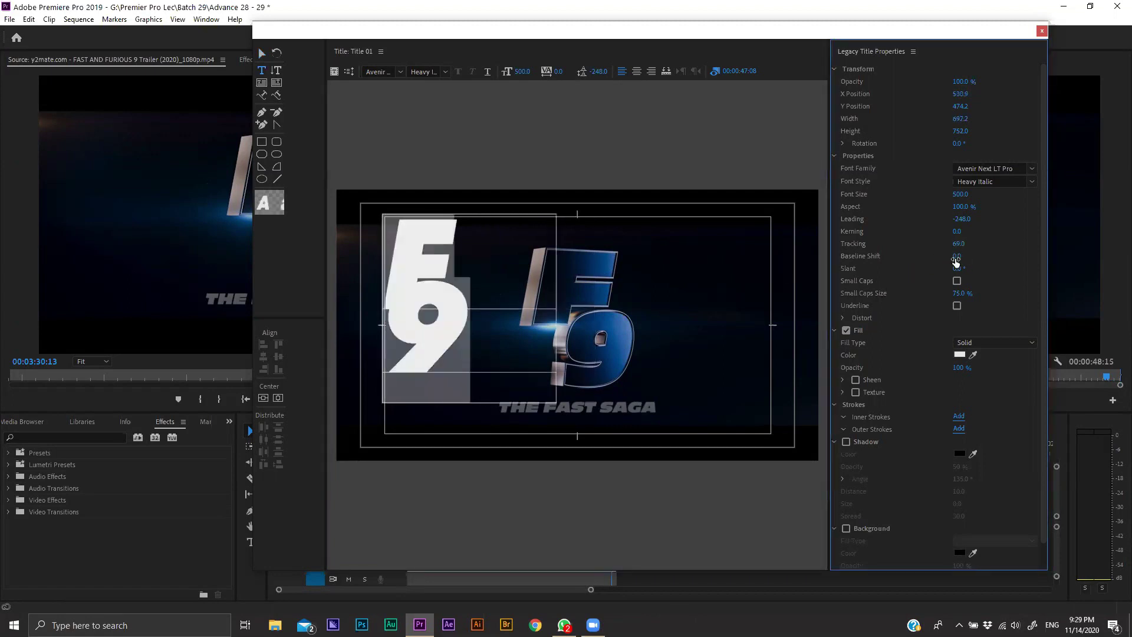
# Step: Select all the title text, set leading to -253 and tracking to -2.0
pyautogui.click(400, 345)
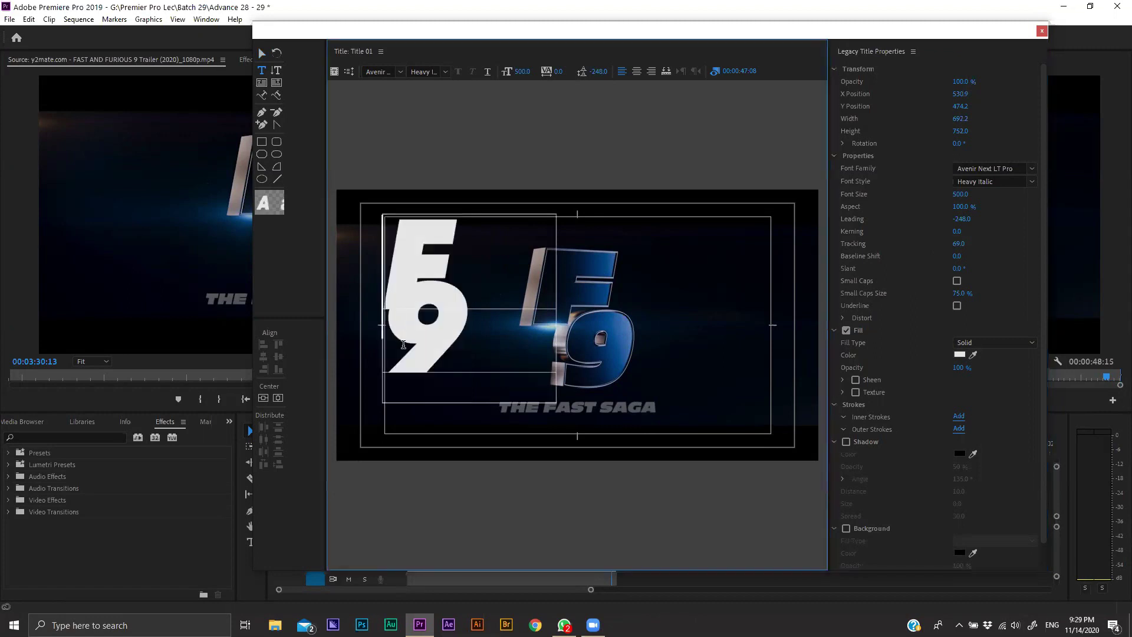
pyautogui.press('Tab')
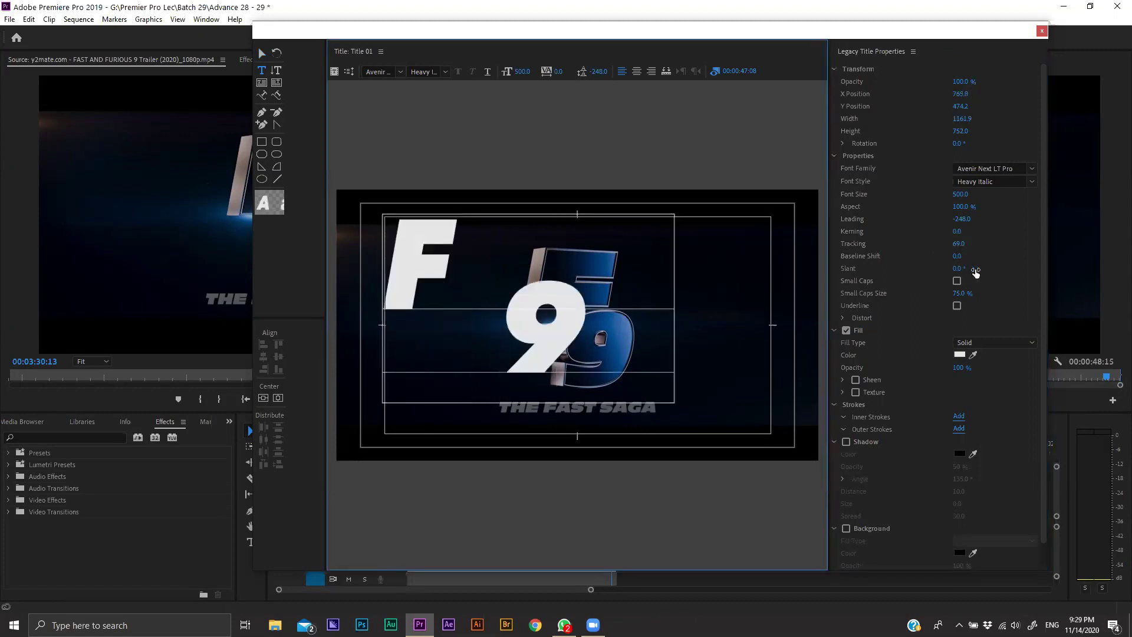
pyautogui.hotkey('ctrl', 'a')
pyautogui.moveTo(963, 219); pyautogui.dragTo(960, 219)
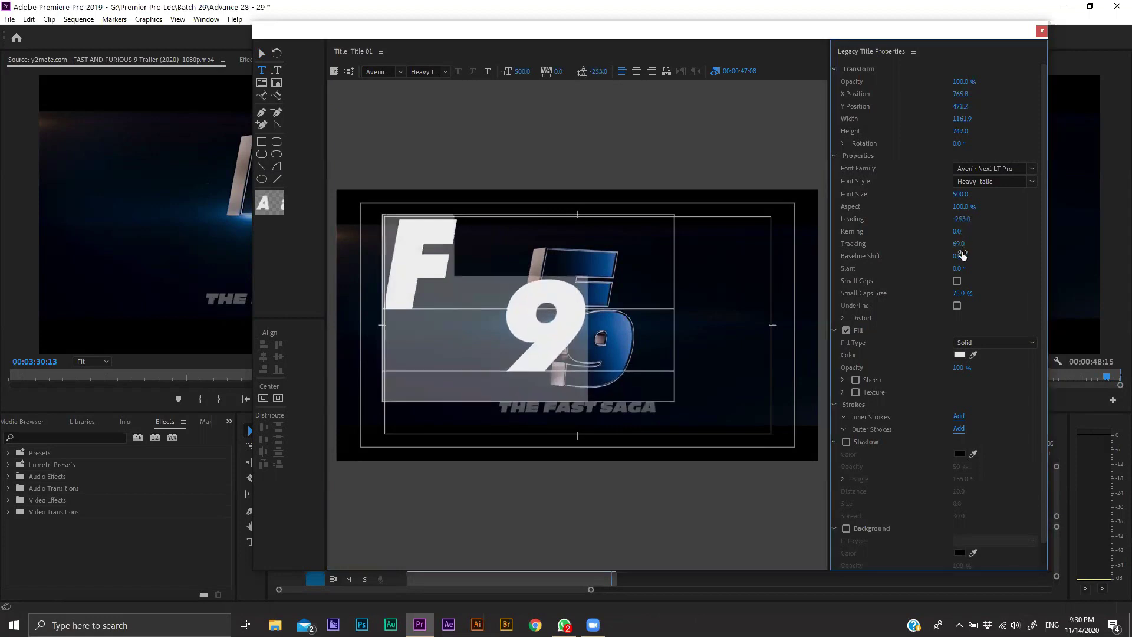
pyautogui.moveTo(958, 244)
pyautogui.mouseDown()
pyautogui.moveTo(920, 243)
pyautogui.moveTo(961, 243)
pyautogui.mouseUp()
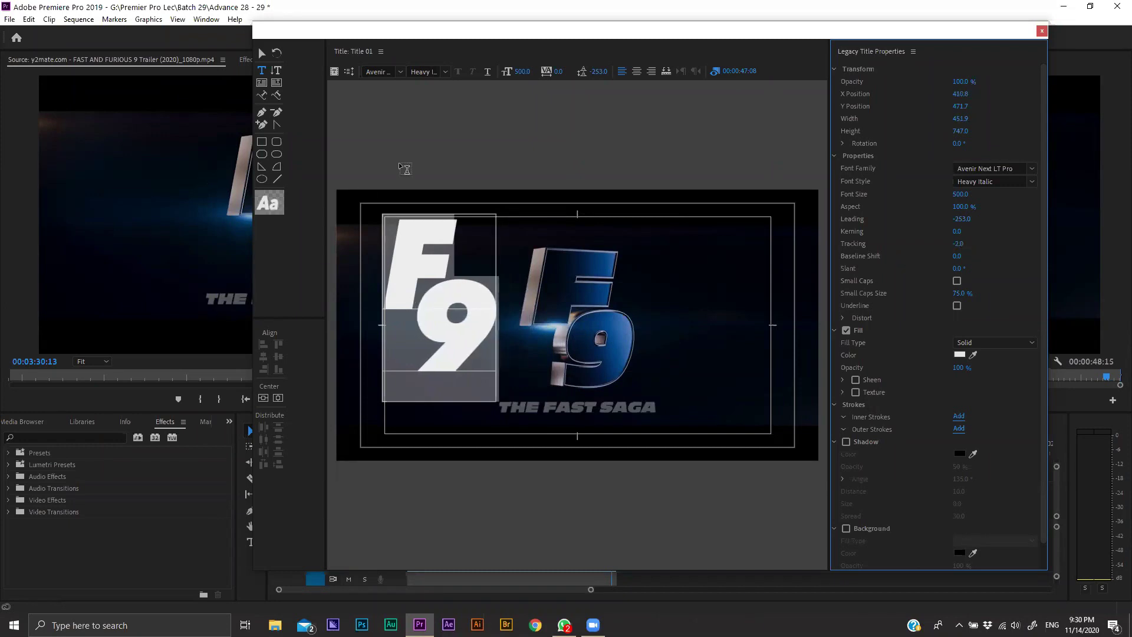
pyautogui.click(263, 53)
# Step: Keep a Solid fill and eyedrop a bright blue from the F9 logo's 9
pyautogui.click(494, 317)
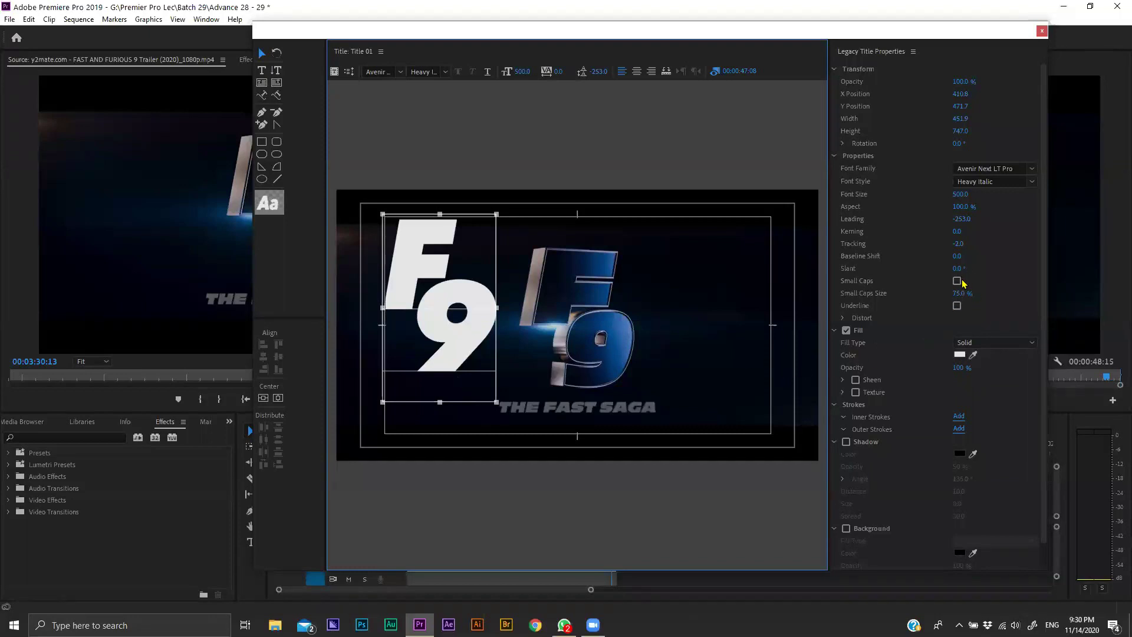
pyautogui.click(977, 346)
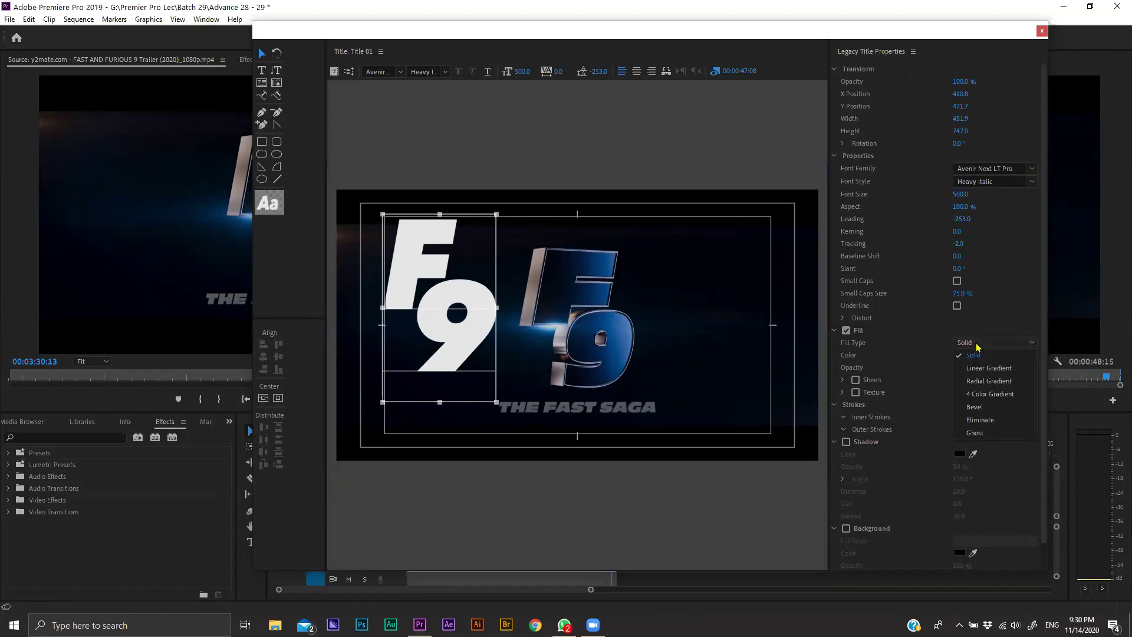
pyautogui.click(988, 368)
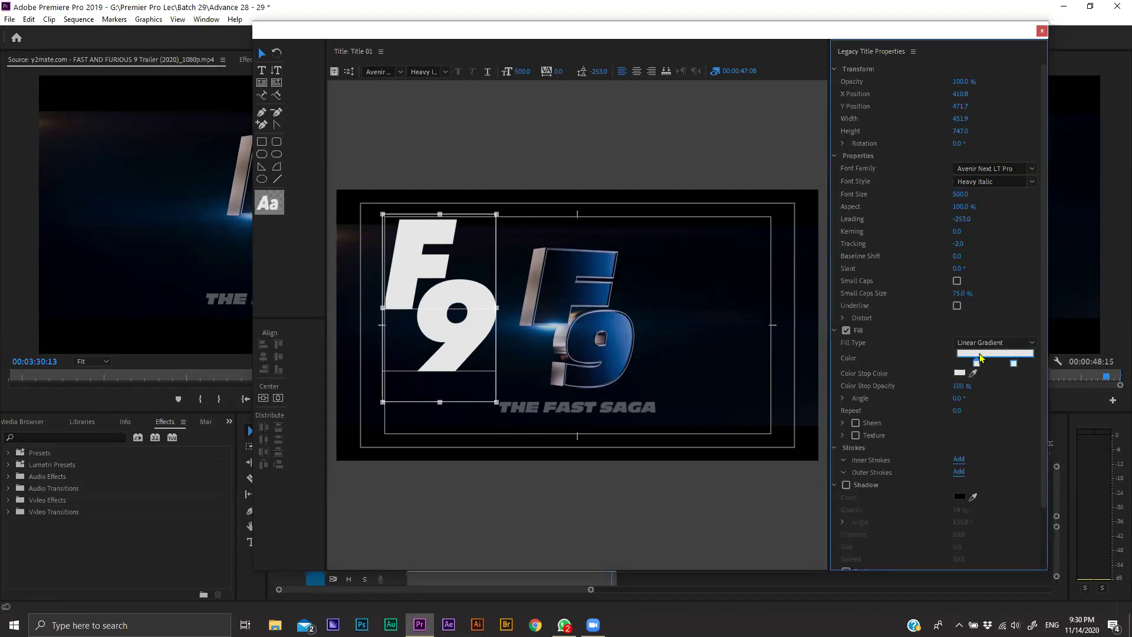
pyautogui.click(979, 345)
pyautogui.click(973, 355)
pyautogui.click(973, 354)
pyautogui.moveTo(615, 261); pyautogui.dragTo(576, 270)
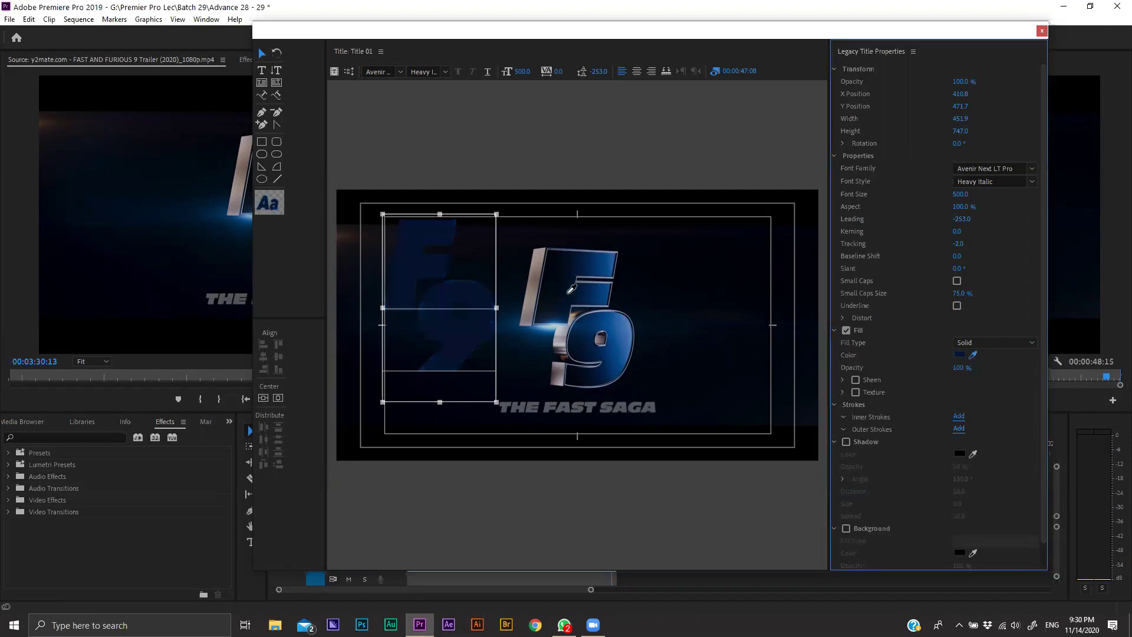
pyautogui.moveTo(576, 270); pyautogui.dragTo(595, 325)
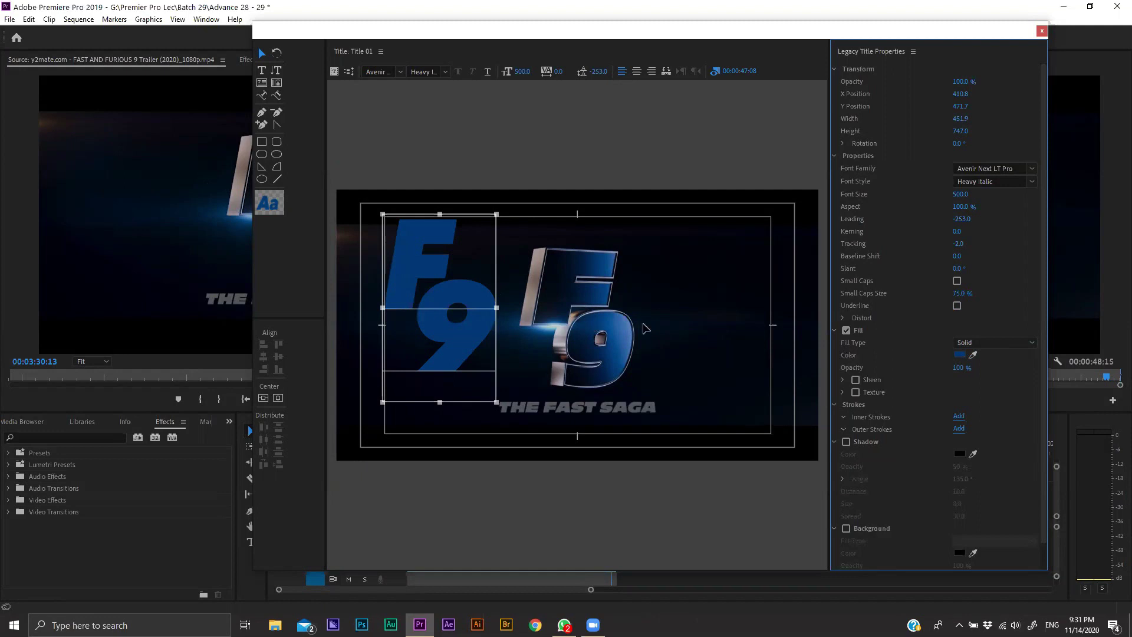
# Step: Switch the fill to Linear Gradient, sample both stops from the logo, and angle it 276°
pyautogui.click(1006, 344)
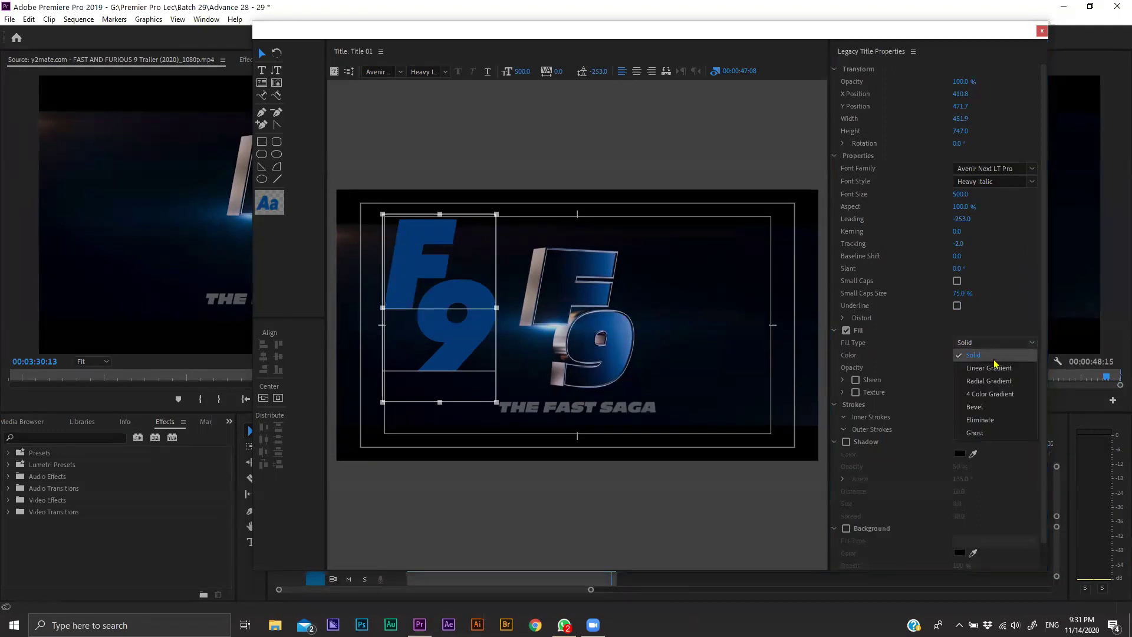
pyautogui.click(994, 369)
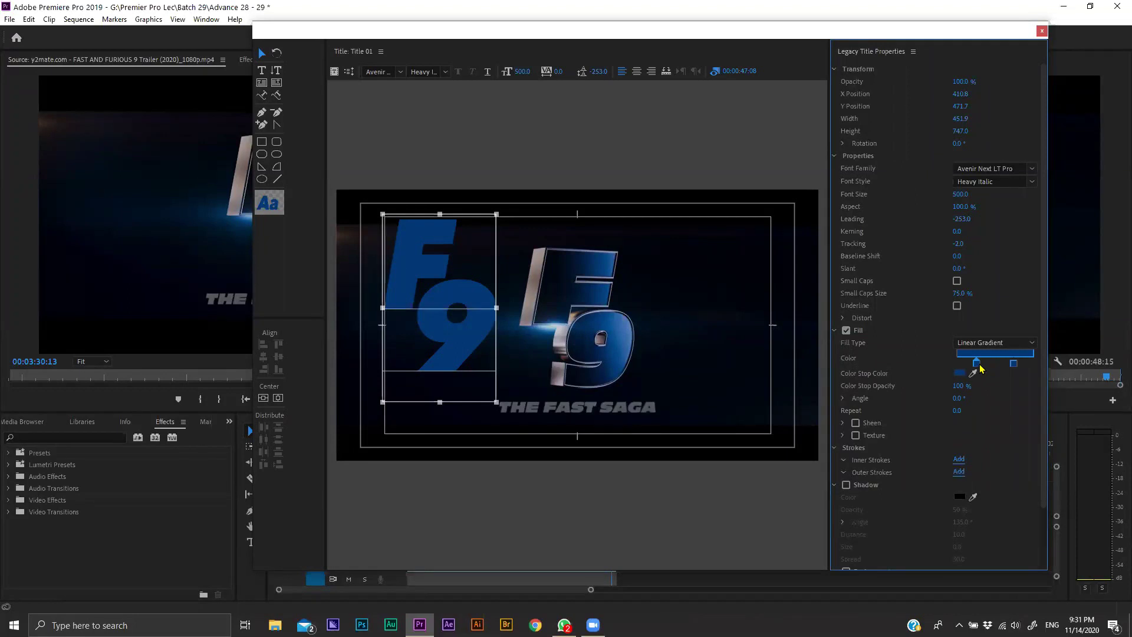
pyautogui.moveTo(973, 375); pyautogui.dragTo(559, 251)
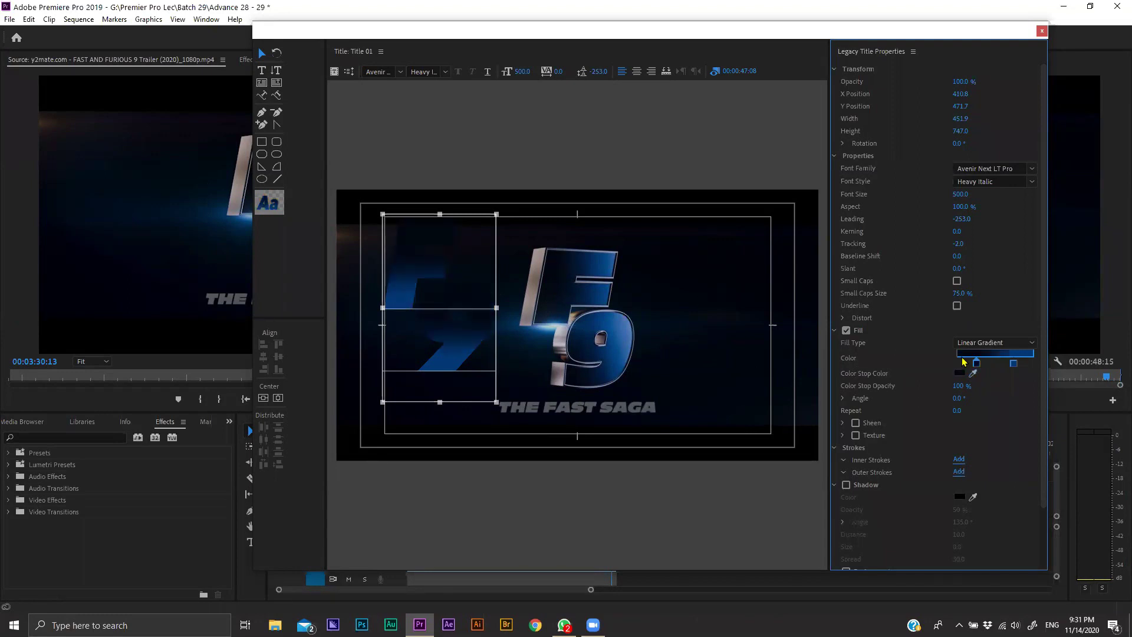
pyautogui.click(1014, 364)
pyautogui.moveTo(973, 374); pyautogui.dragTo(615, 255)
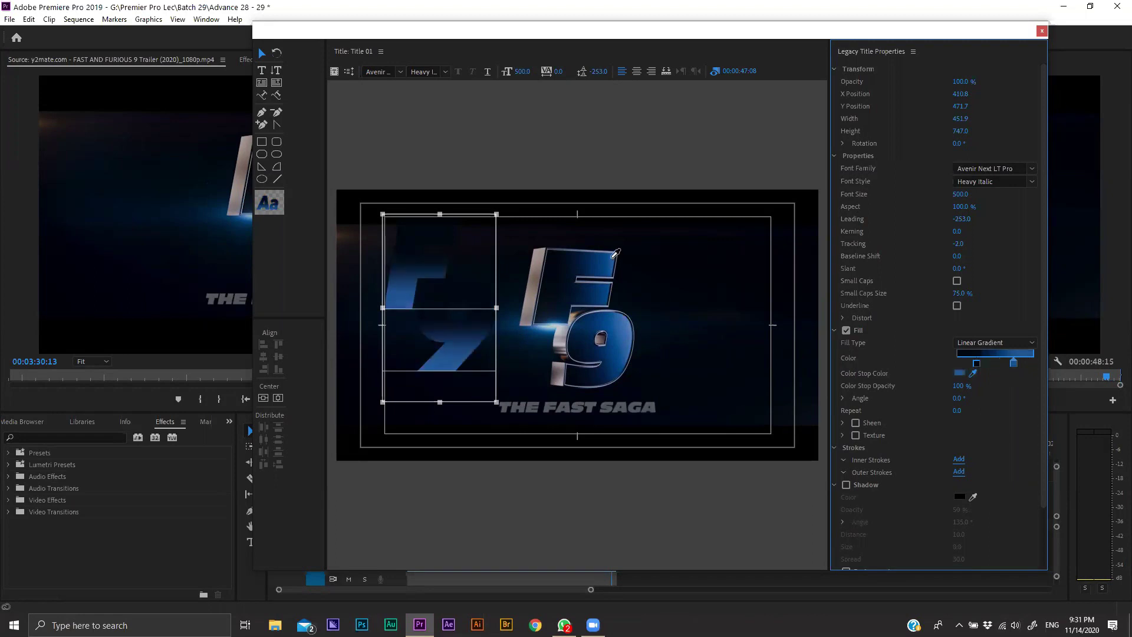
pyautogui.moveTo(614, 255); pyautogui.dragTo(616, 256)
pyautogui.moveTo(960, 399)
pyautogui.mouseDown()
pyautogui.moveTo(926, 400)
pyautogui.moveTo(960, 398)
pyautogui.mouseUp()
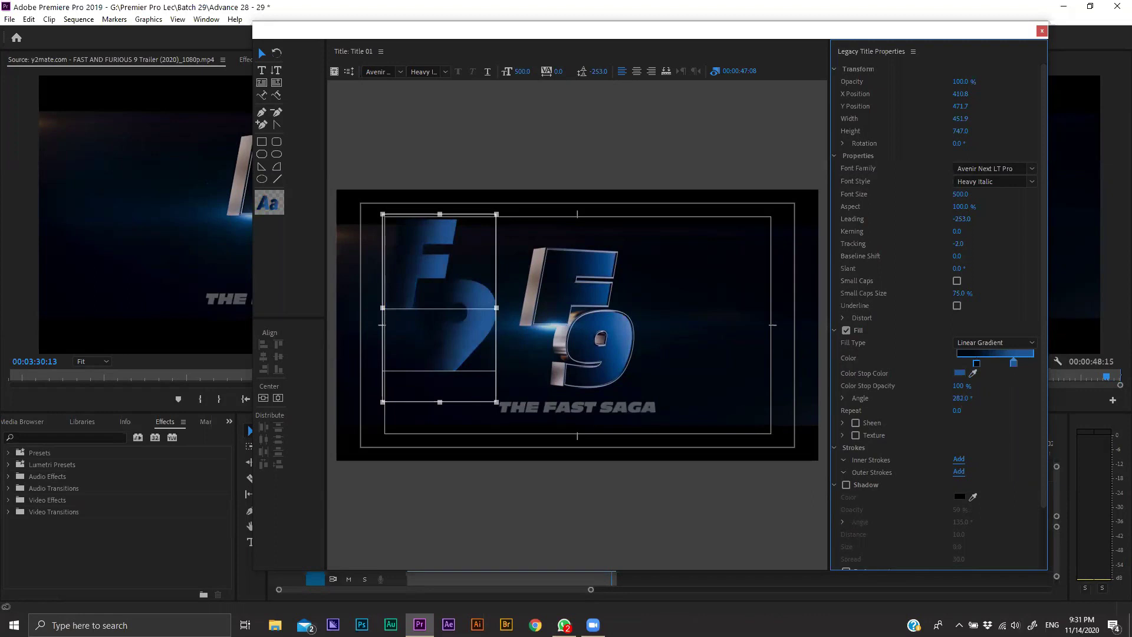
pyautogui.moveTo(960, 398)
pyautogui.mouseDown()
pyautogui.moveTo(977, 366)
pyautogui.moveTo(1033, 372)
pyautogui.mouseUp()
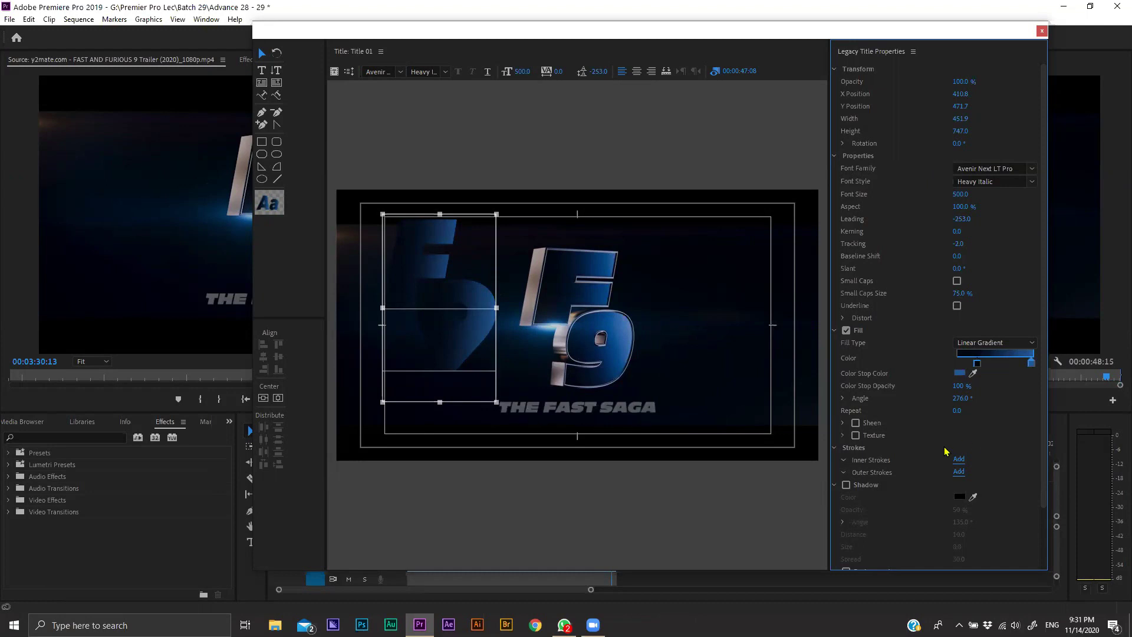
# Step: Add an inner stroke and sample a grey-blue from the logo as its colour
pyautogui.scroll(-2, 1008, 439)
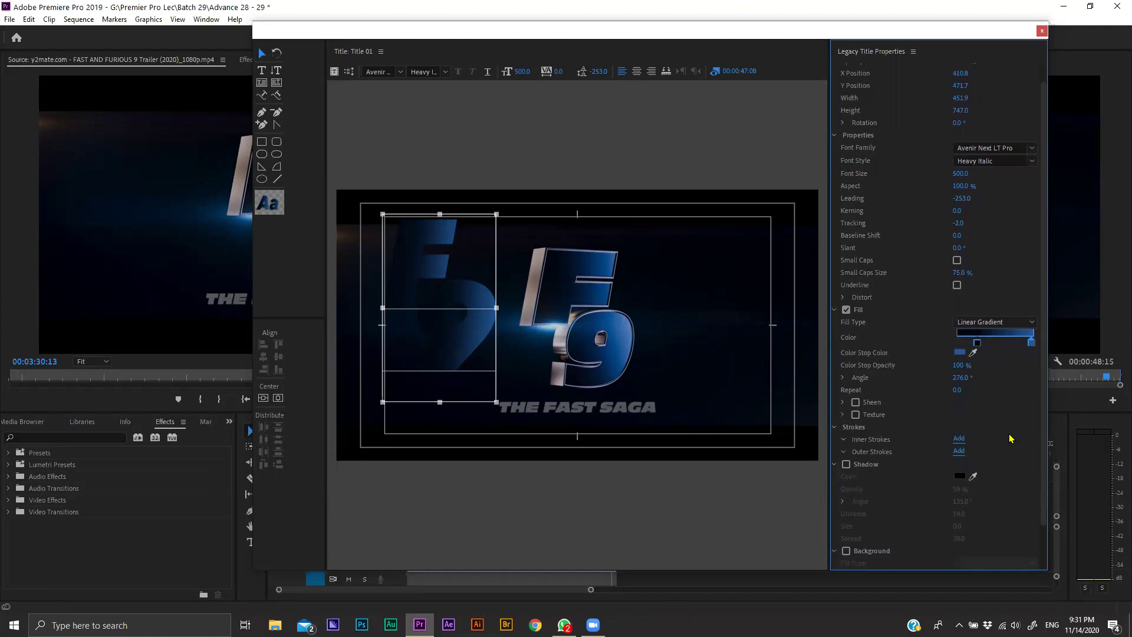
pyautogui.scroll(-1, 1009, 439)
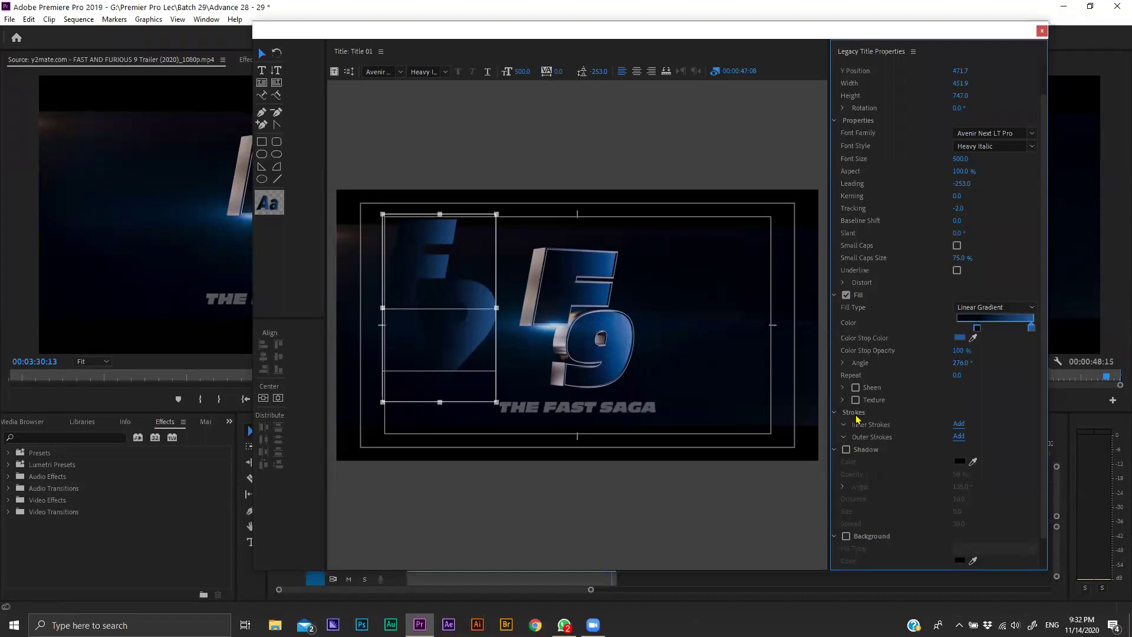
pyautogui.click(958, 424)
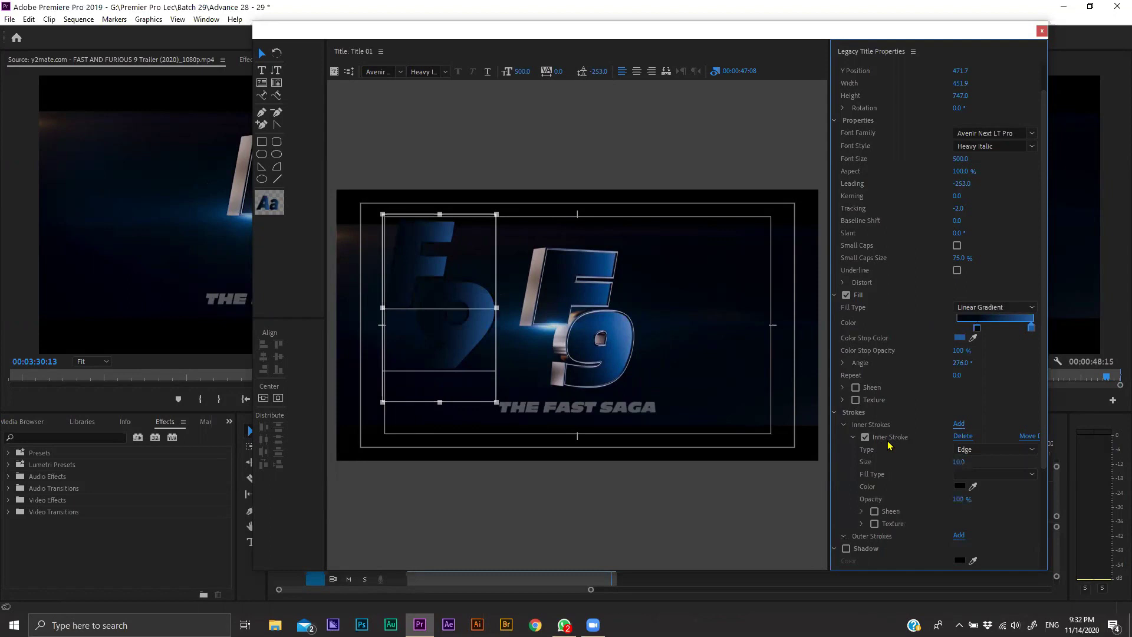
pyautogui.click(973, 487)
pyautogui.click(575, 253)
pyautogui.click(577, 247)
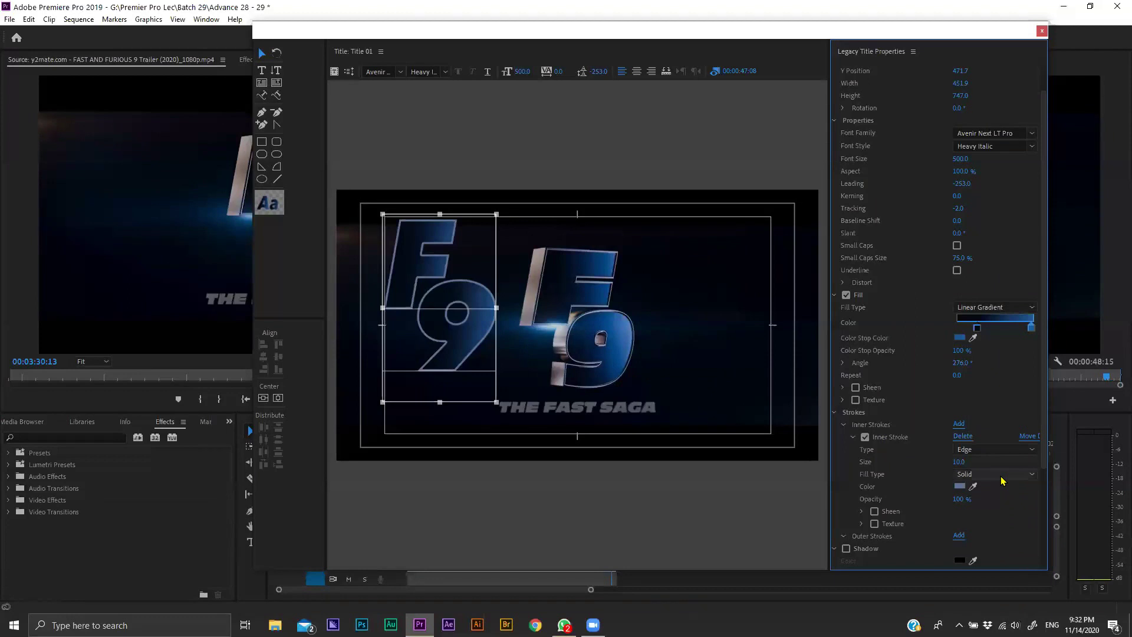
# Step: Make the inner stroke a Linear Gradient with a sampled dark stop, angled at 276°
pyautogui.click(1002, 476)
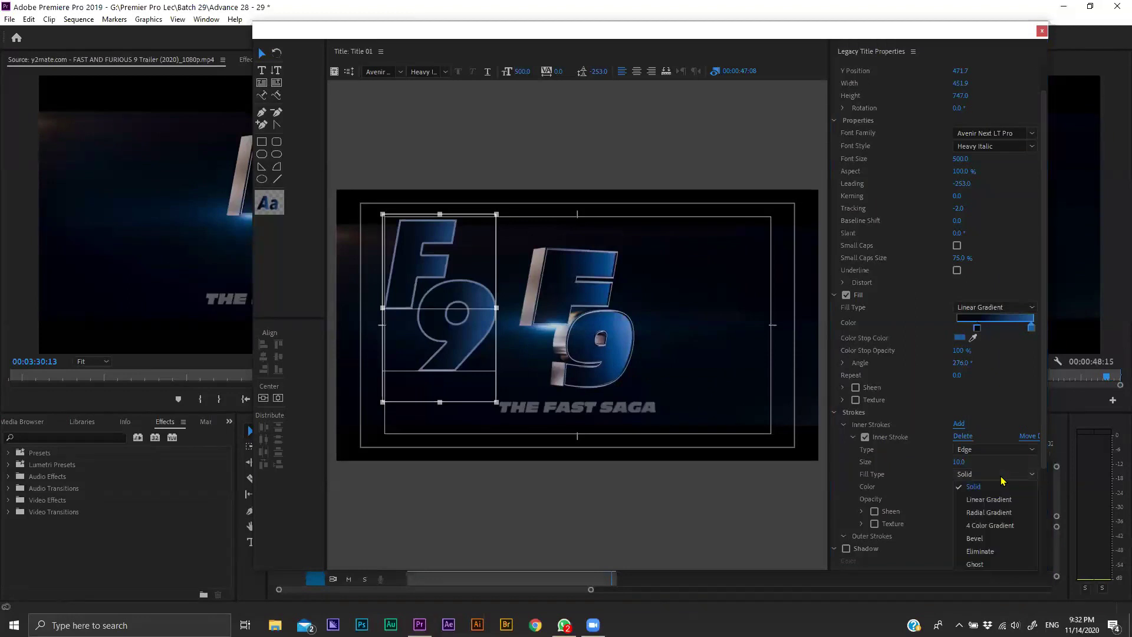
pyautogui.click(1004, 501)
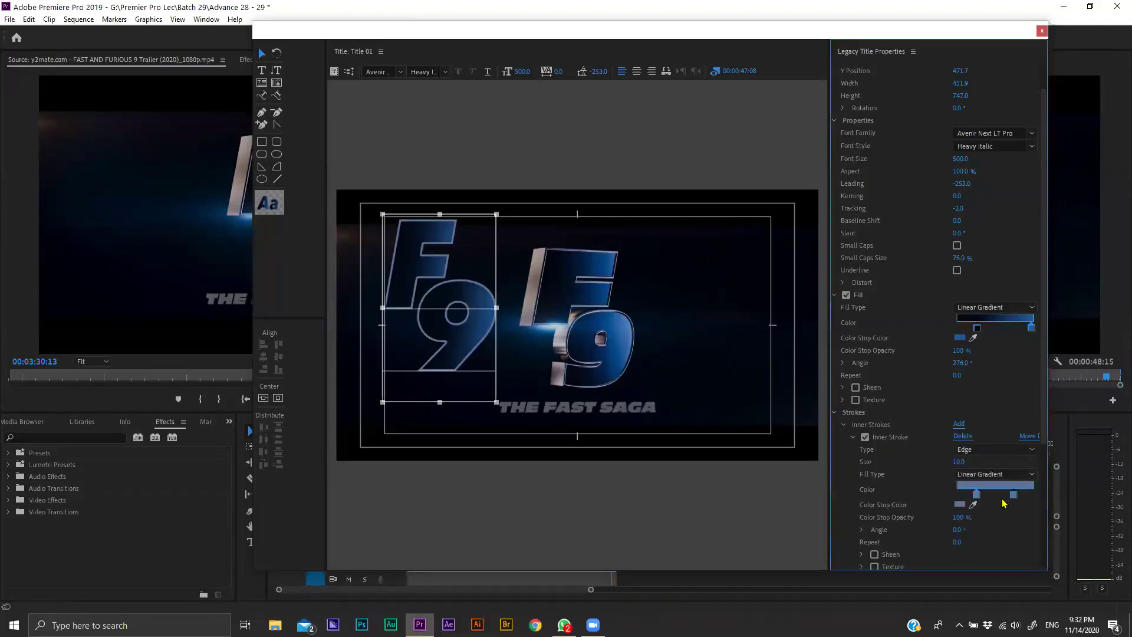
pyautogui.click(973, 504)
pyautogui.click(546, 254)
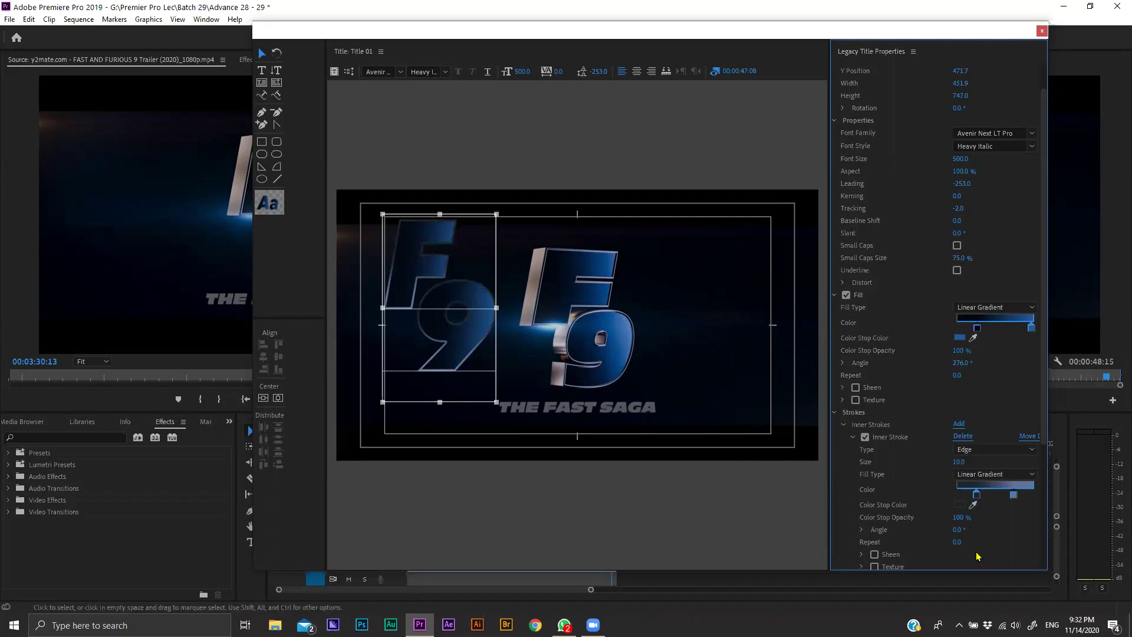
pyautogui.click(960, 530)
pyautogui.write('276')
pyautogui.press('Return')
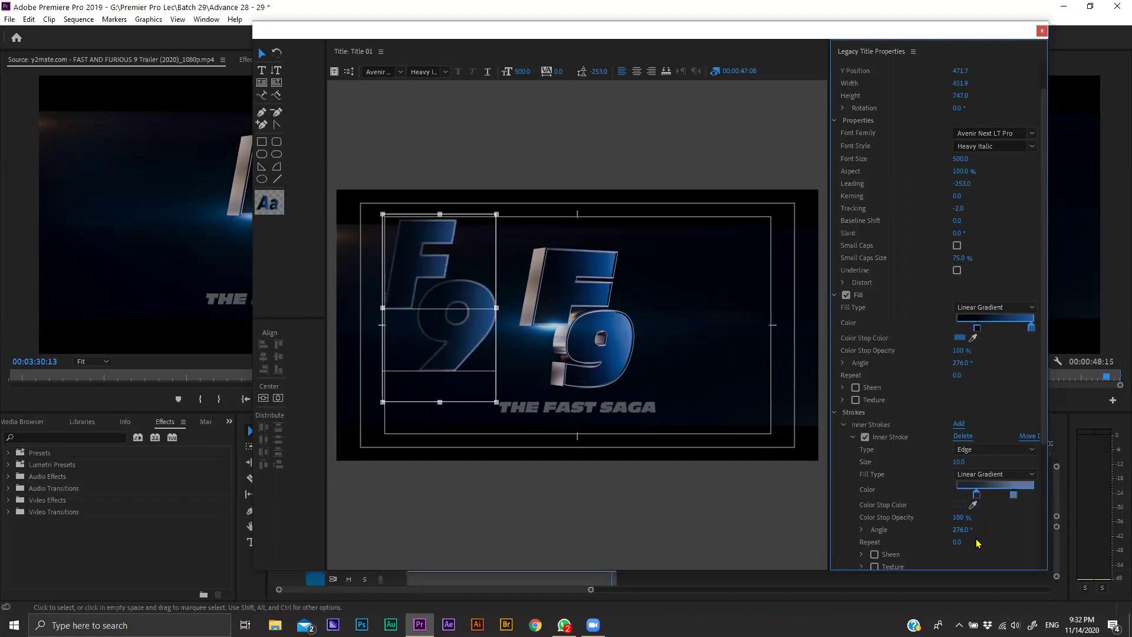
# Step: Darken the inner stroke gradient's left stop to a near-black blue by brightness
pyautogui.moveTo(976, 494); pyautogui.dragTo(984, 495)
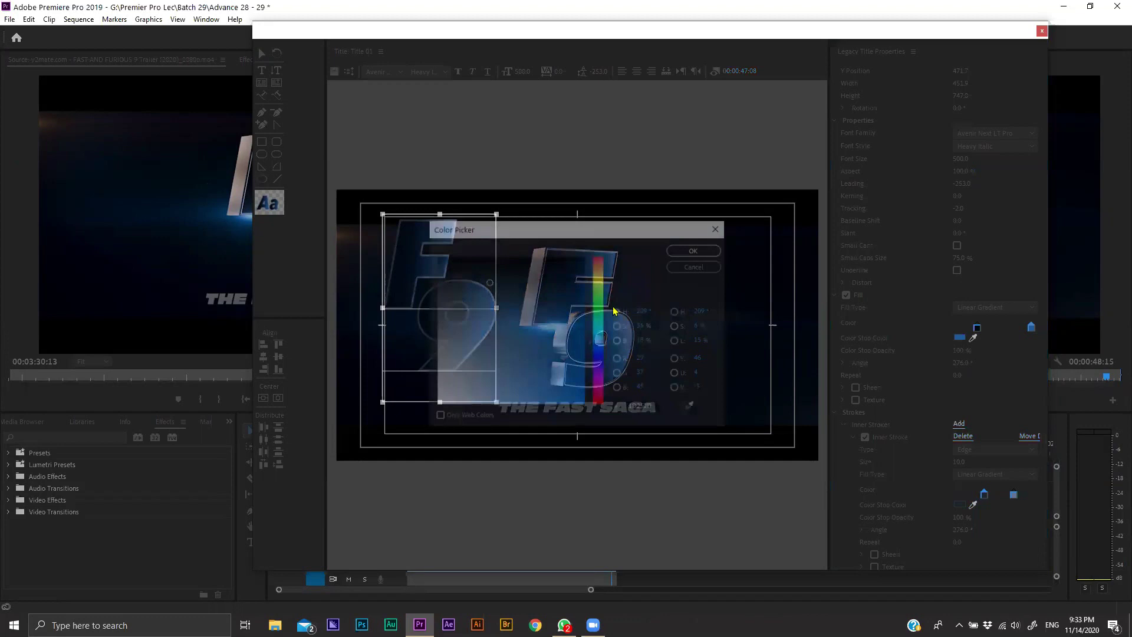
pyautogui.click(618, 342)
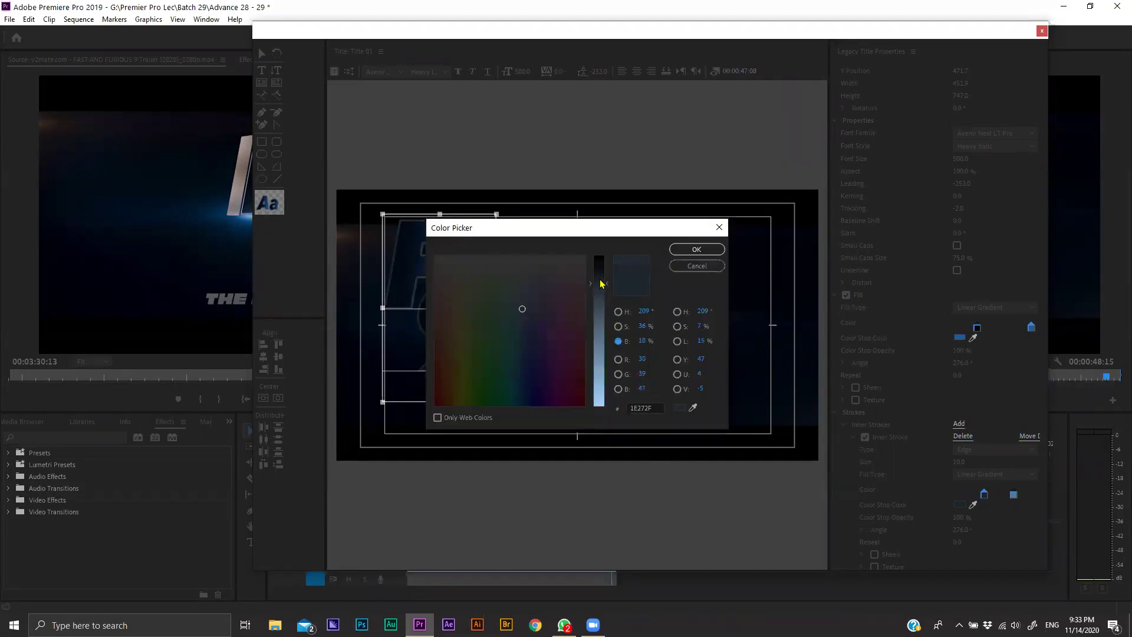
pyautogui.click(690, 250)
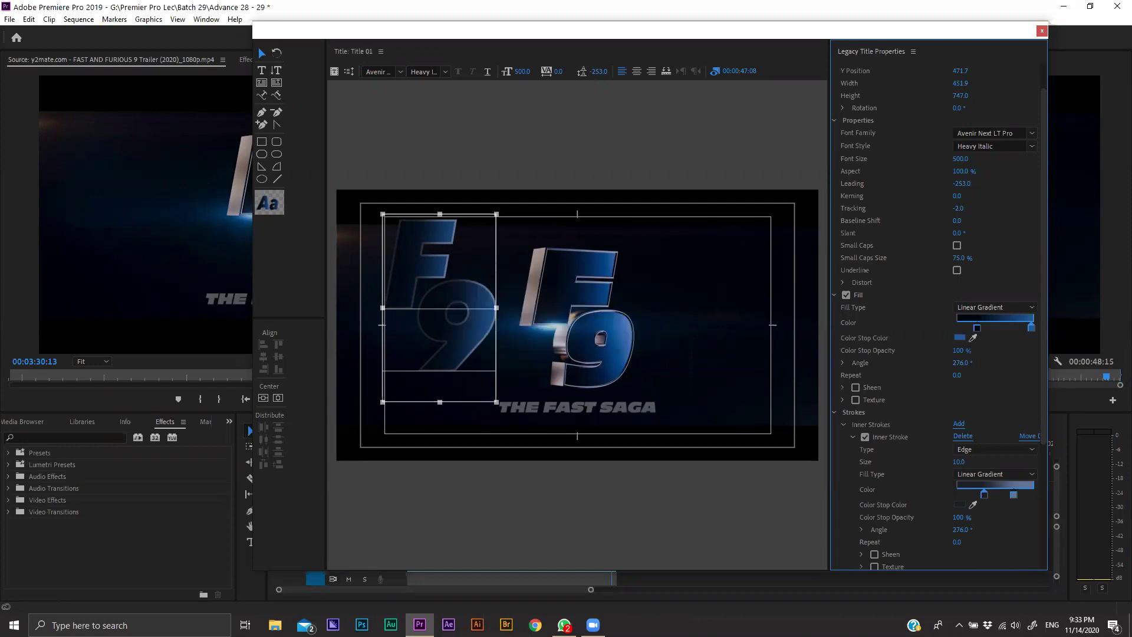
pyautogui.hotkey('alt', 'Tab')
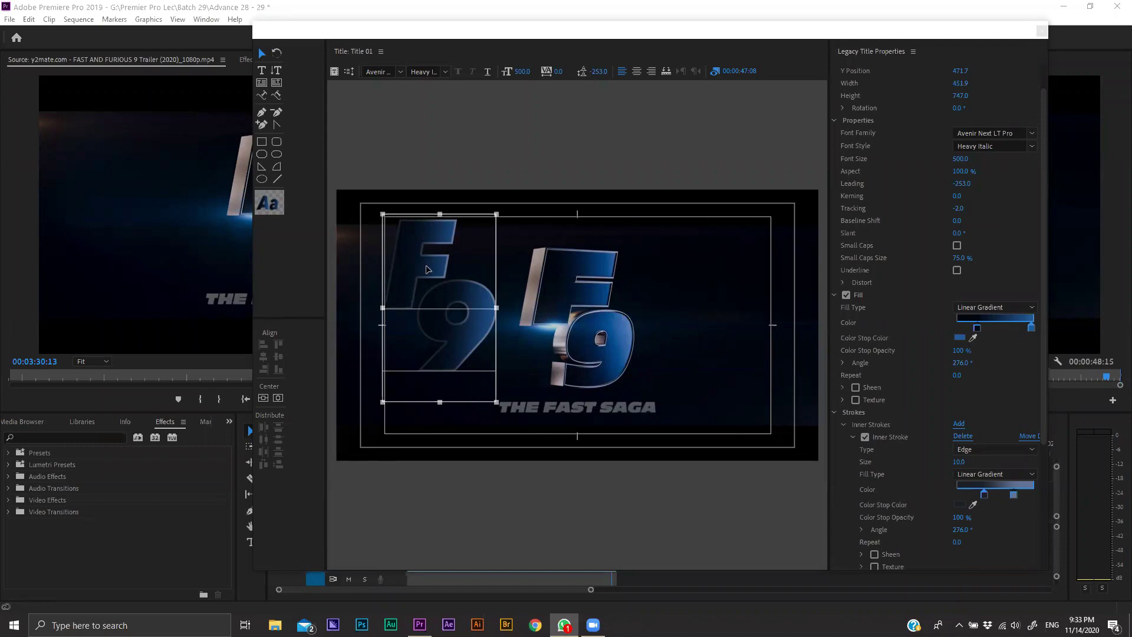
# Step: Collapse the inner stroke settings and add an outer stroke of type Depth
pyautogui.click(446, 335)
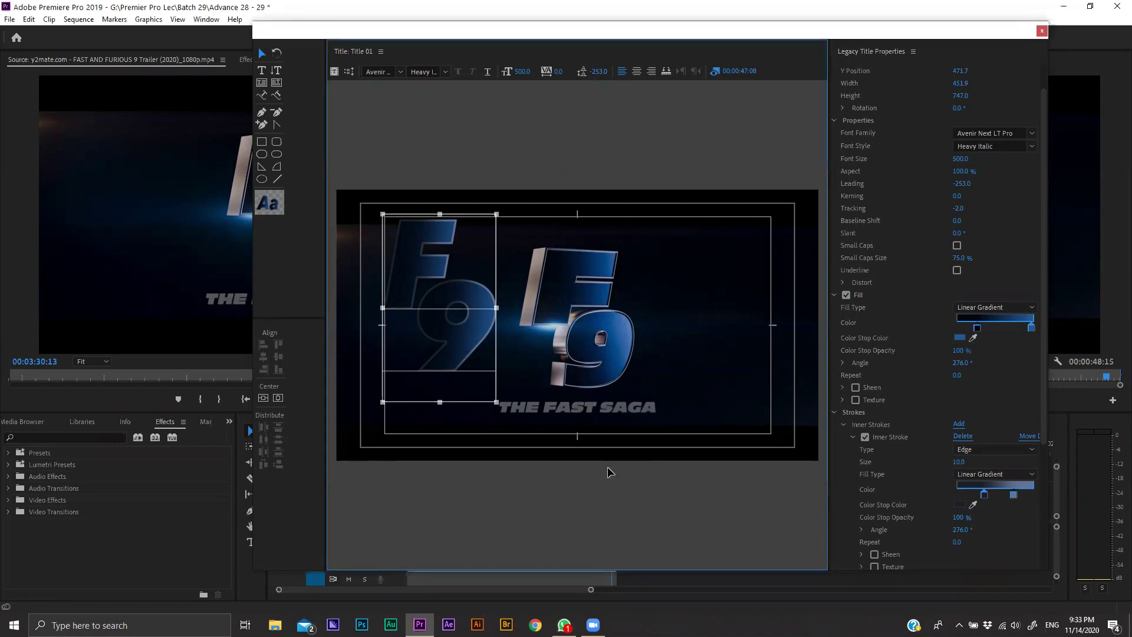
pyautogui.scroll(-1, 899, 446)
pyautogui.scroll(-3, 899, 447)
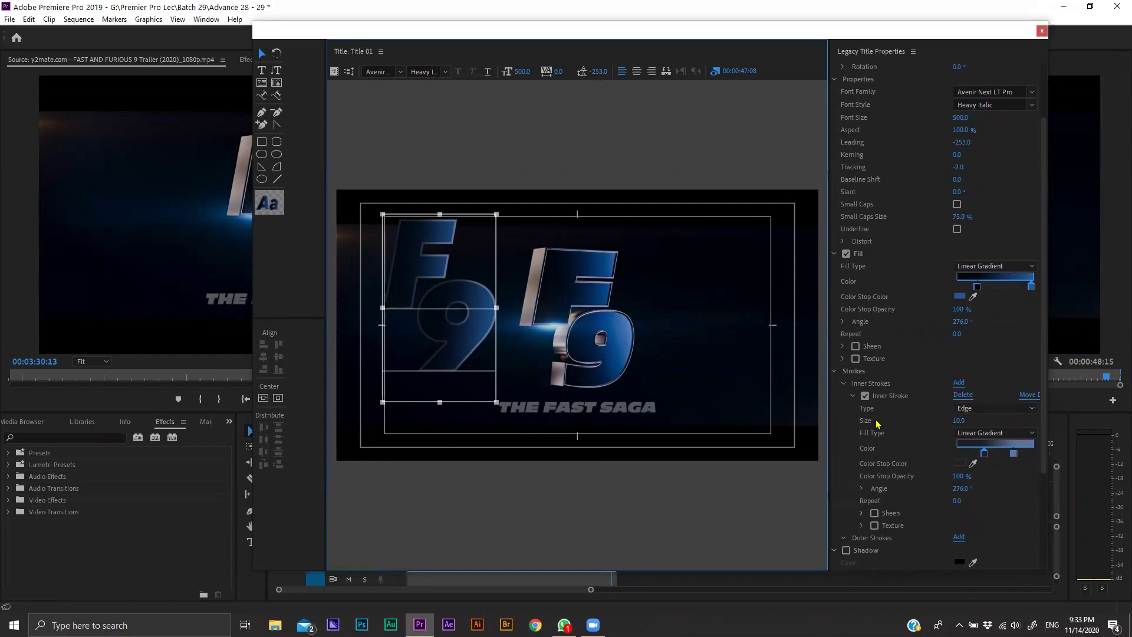
pyautogui.click(852, 396)
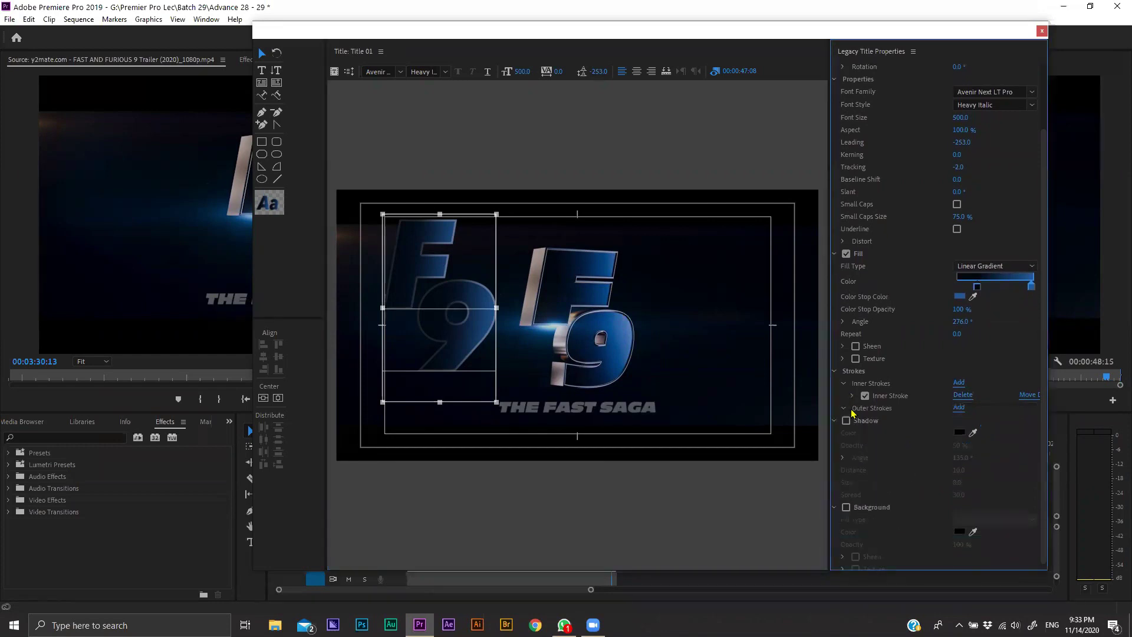
pyautogui.click(957, 409)
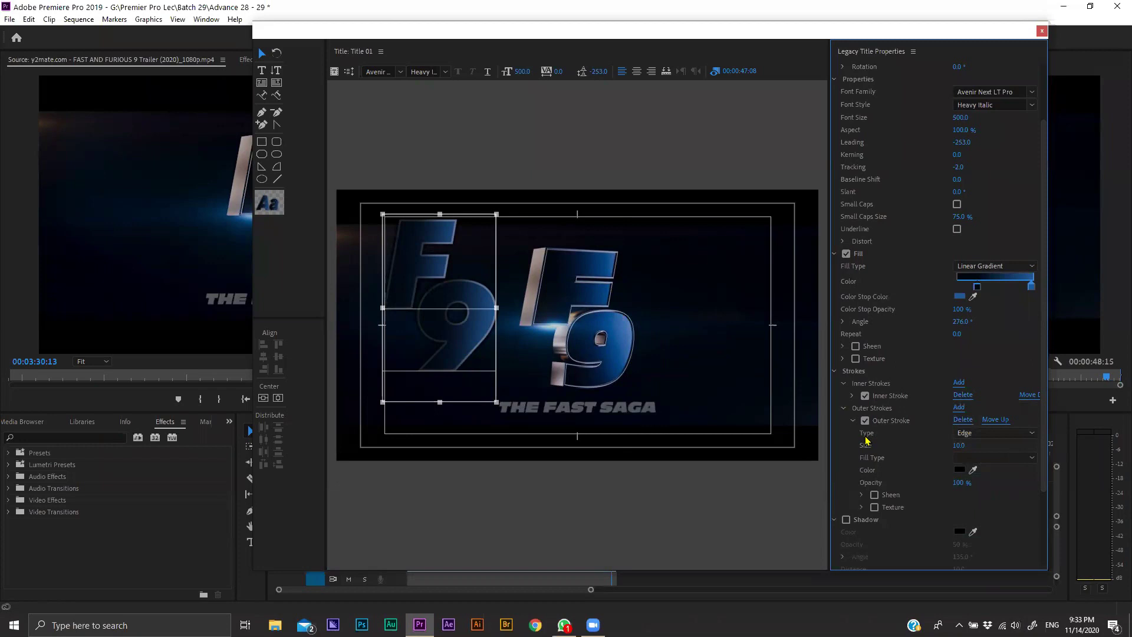
pyautogui.click(970, 435)
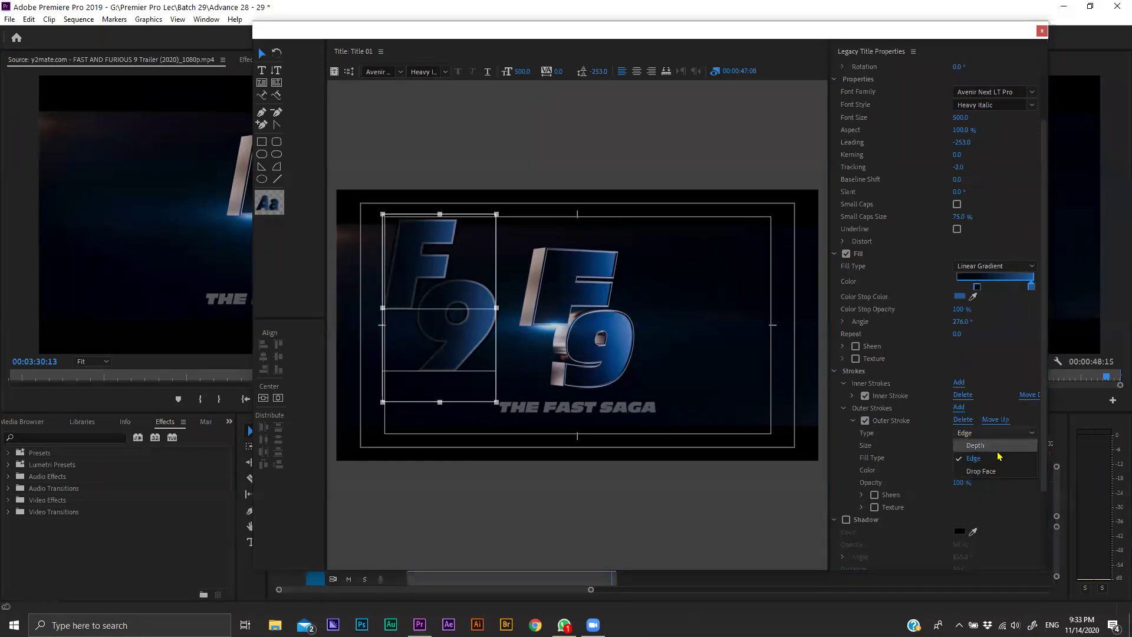
pyautogui.click(998, 452)
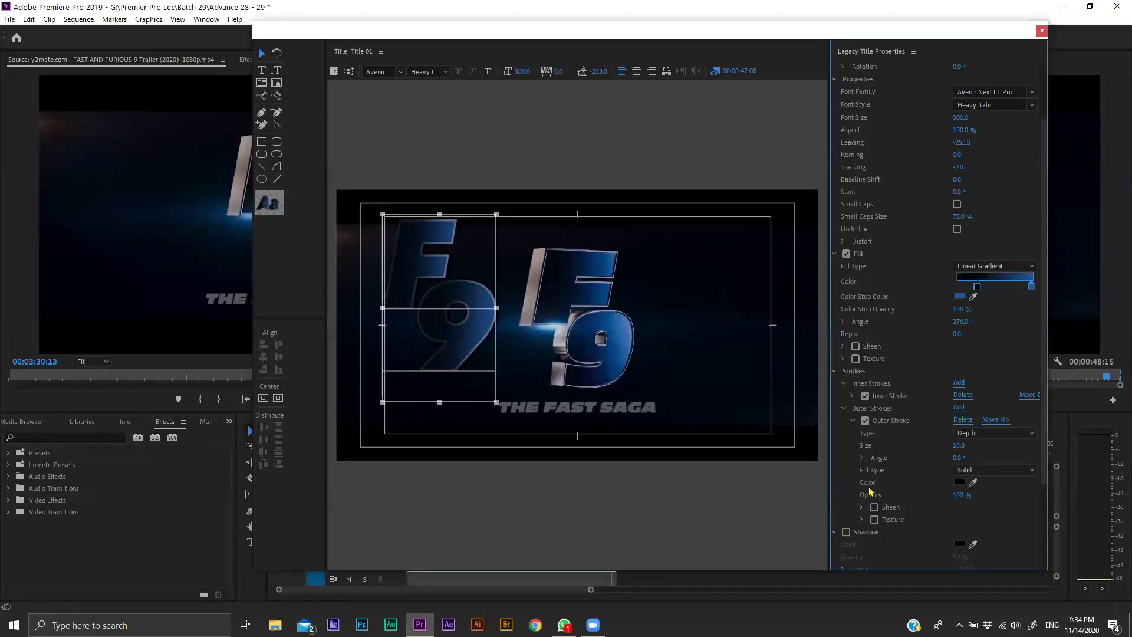
# Step: Sample the silver edge colour for the depth stroke, angle it 168°, and set size 34
pyautogui.click(974, 483)
pyautogui.click(539, 260)
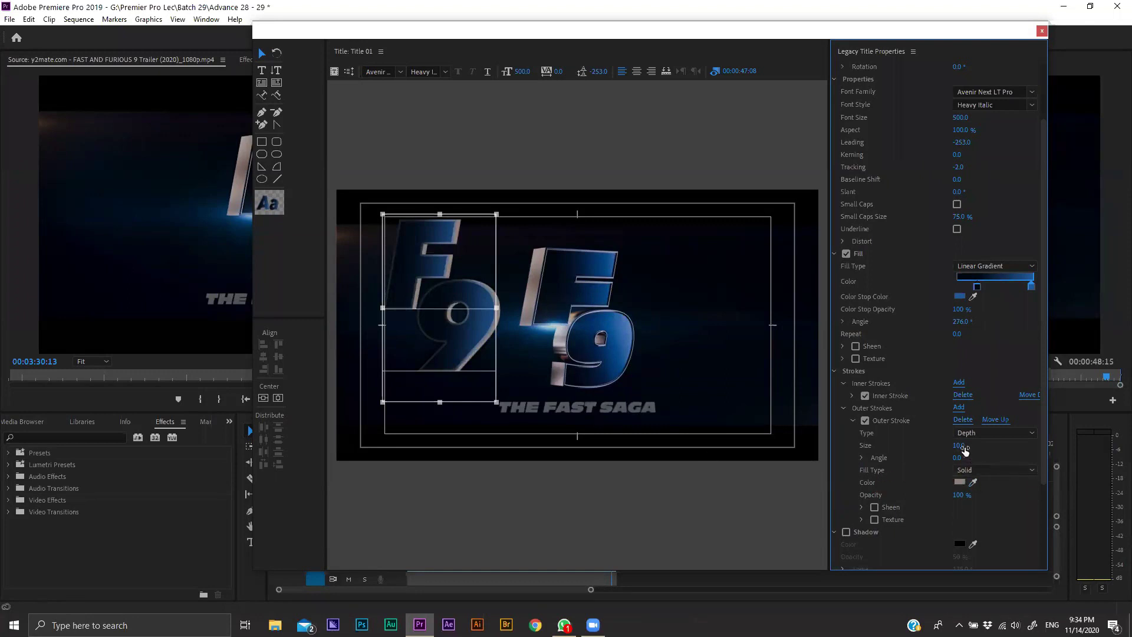
pyautogui.moveTo(959, 459); pyautogui.dragTo(1058, 458)
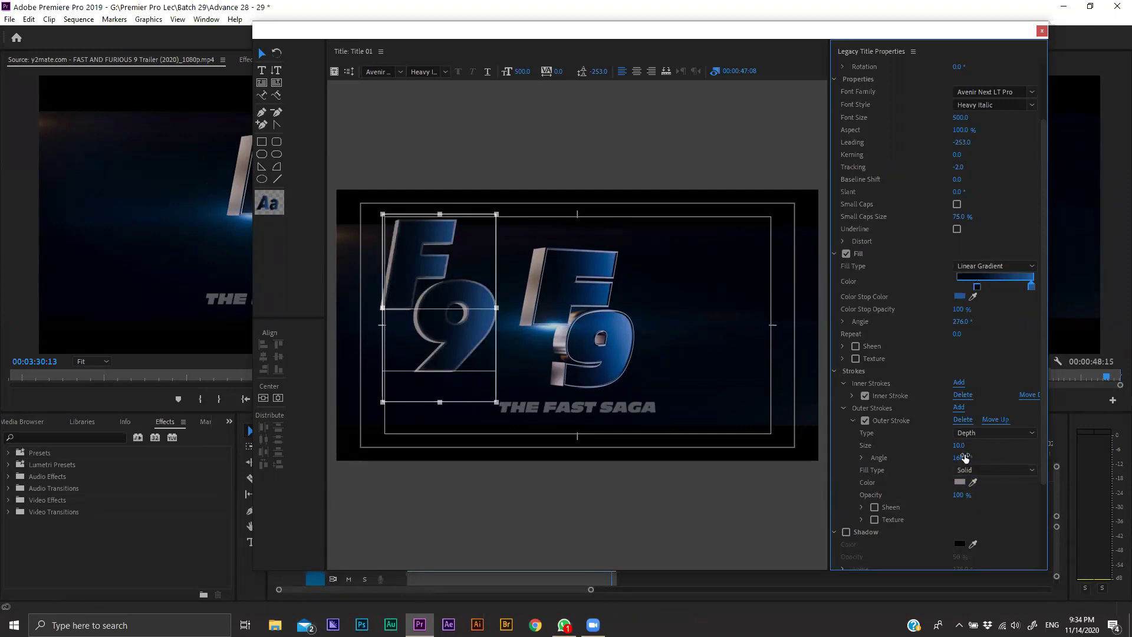
pyautogui.moveTo(959, 445); pyautogui.dragTo(977, 445)
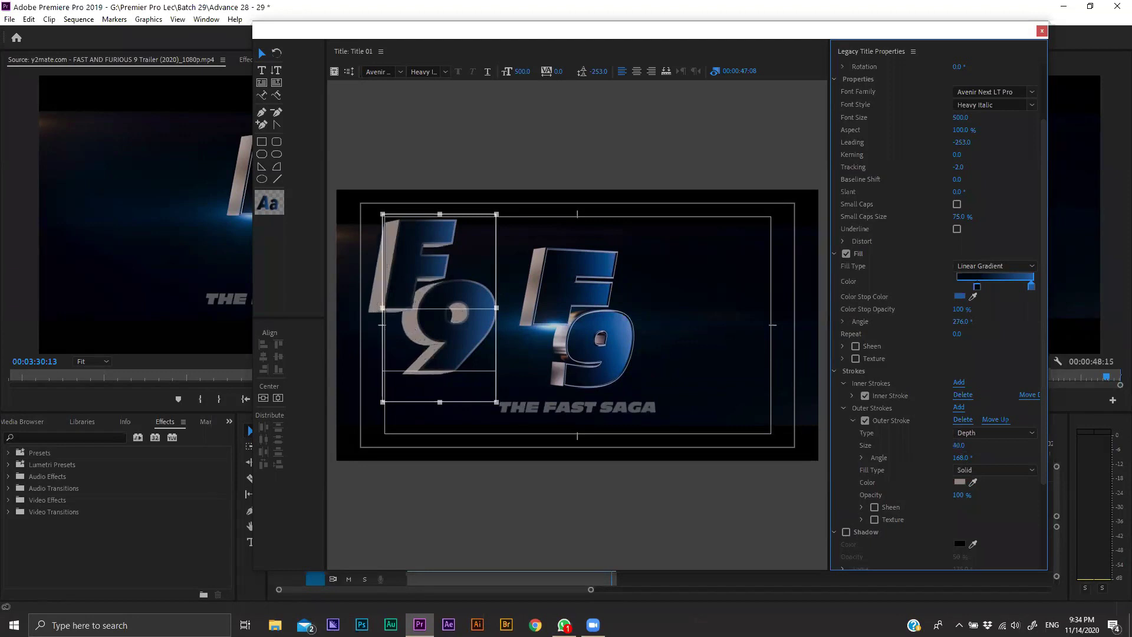
pyautogui.moveTo(959, 445); pyautogui.dragTo(953, 445)
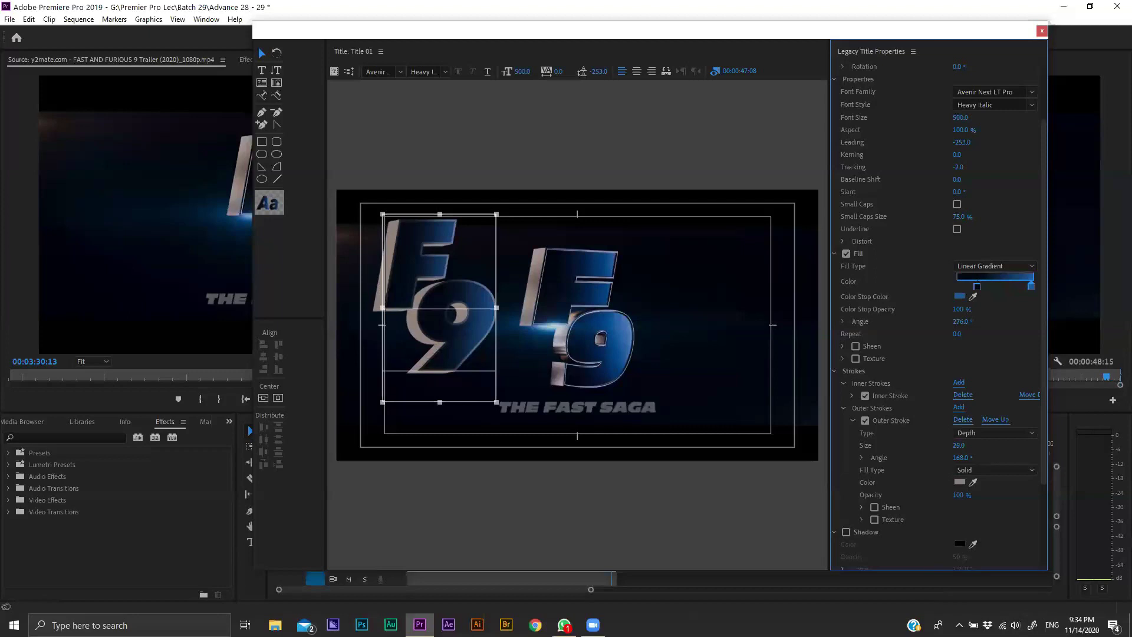
pyautogui.moveTo(960, 446); pyautogui.dragTo(962, 445)
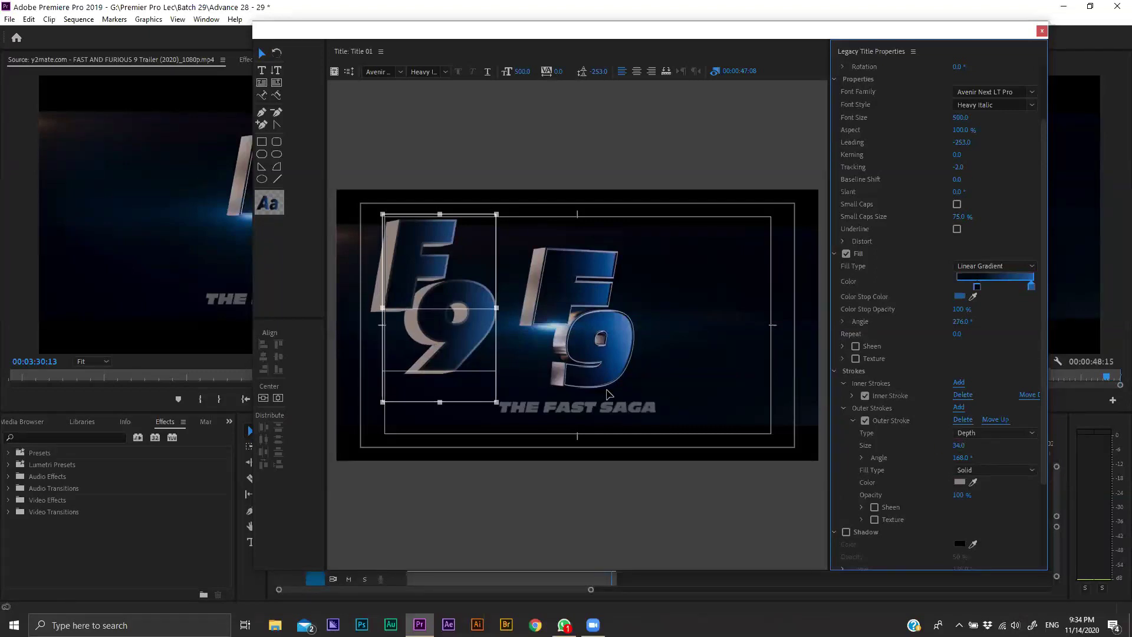
pyautogui.click(984, 472)
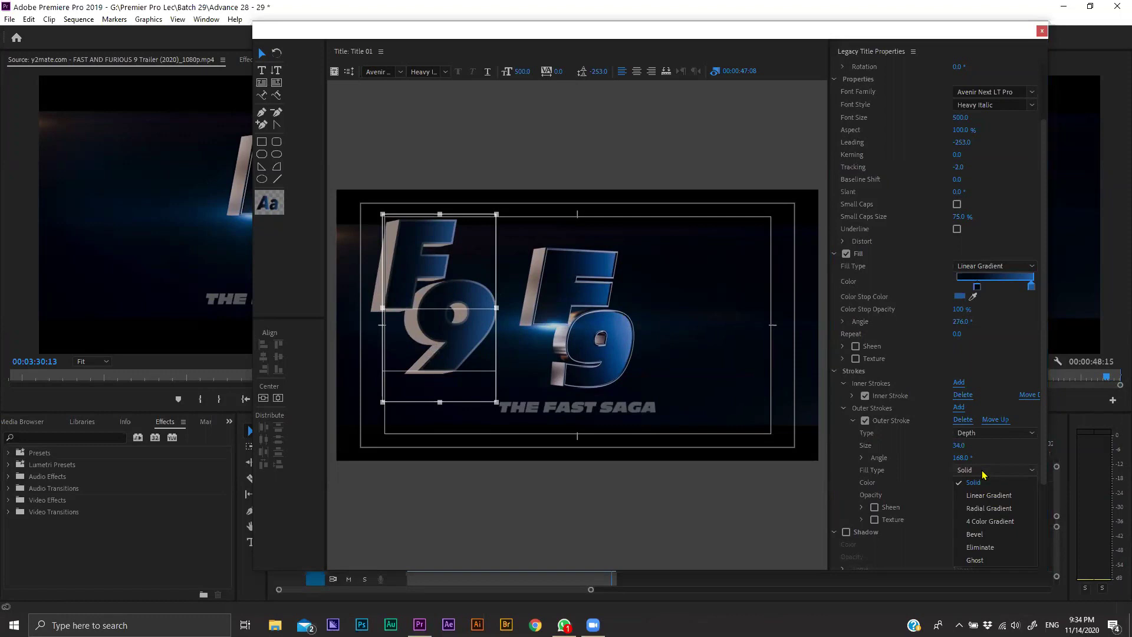
pyautogui.click(994, 501)
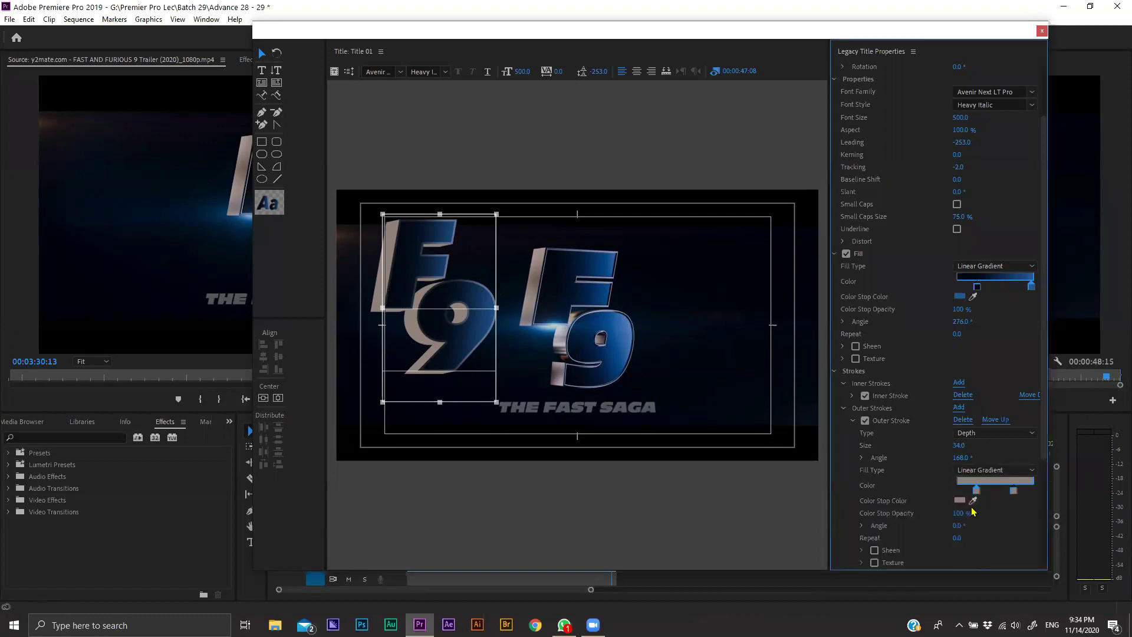
pyautogui.click(974, 500)
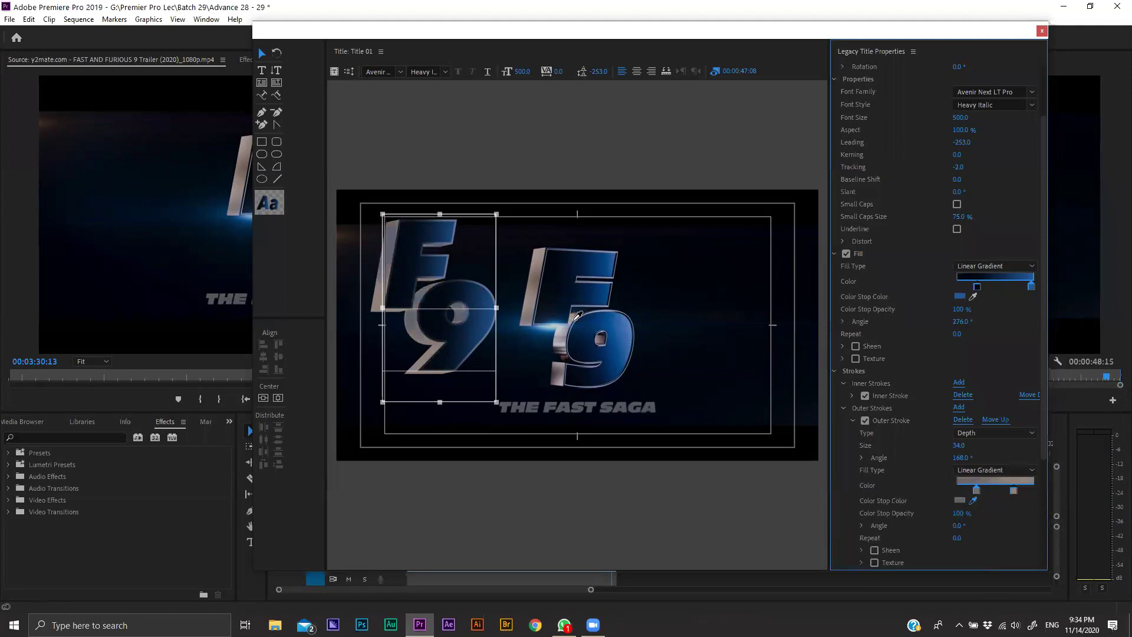
pyautogui.click(573, 317)
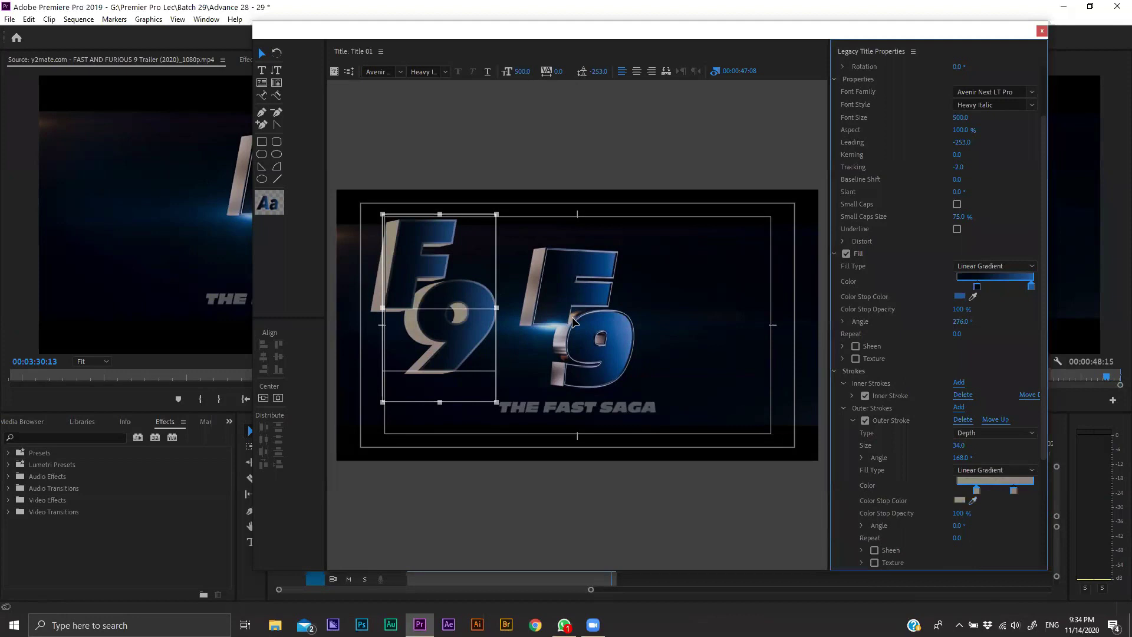
pyautogui.click(1014, 489)
pyautogui.click(973, 500)
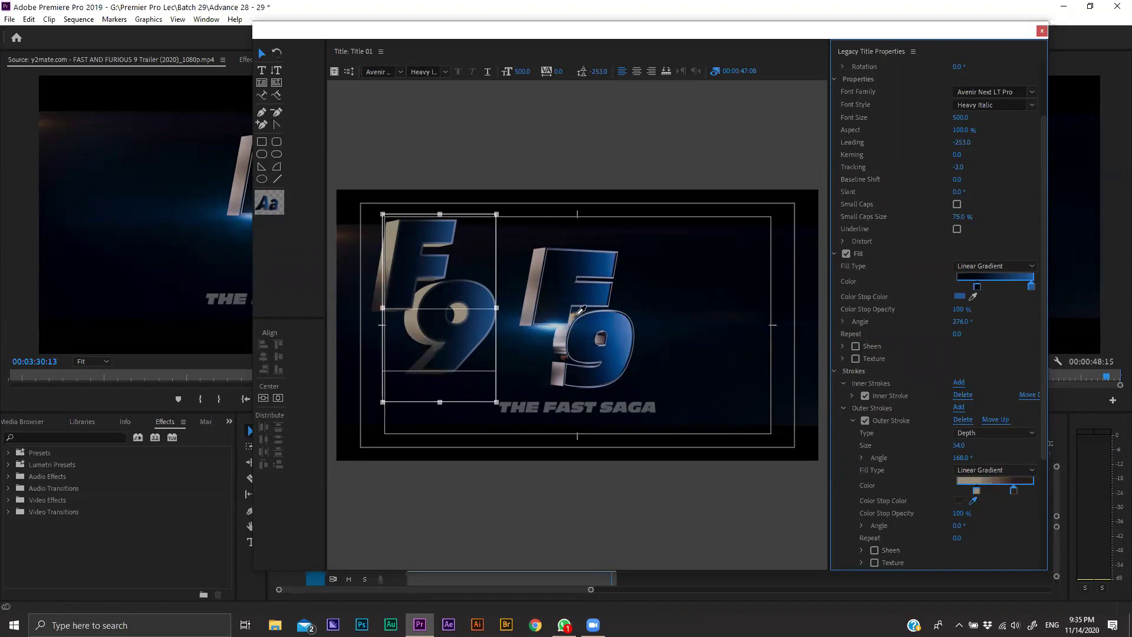
pyautogui.moveTo(580, 311); pyautogui.dragTo(580, 319)
pyautogui.moveTo(957, 525)
pyautogui.mouseDown()
pyautogui.moveTo(1002, 525)
pyautogui.moveTo(937, 525)
pyautogui.mouseUp()
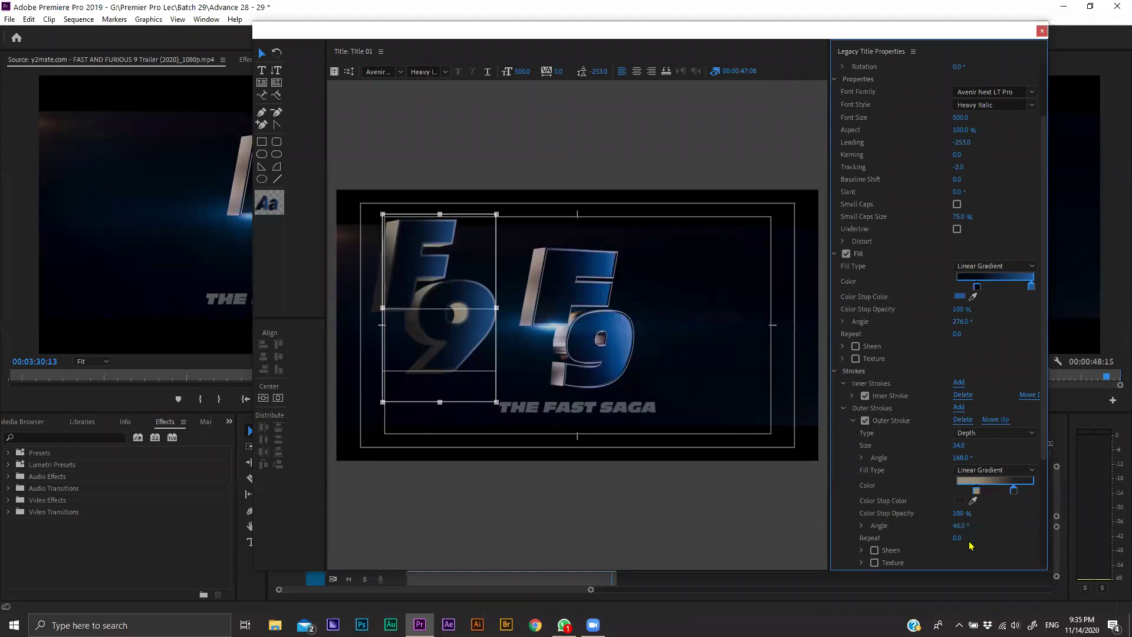
pyautogui.moveTo(960, 525); pyautogui.dragTo(932, 513)
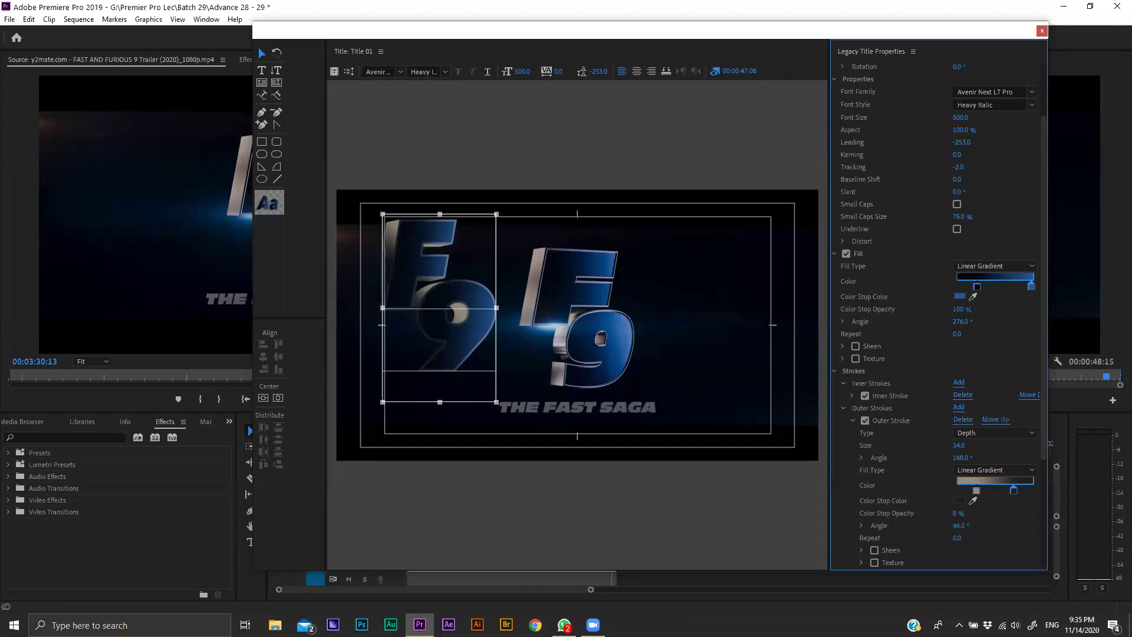
pyautogui.hotkey('ctrl', 'z')
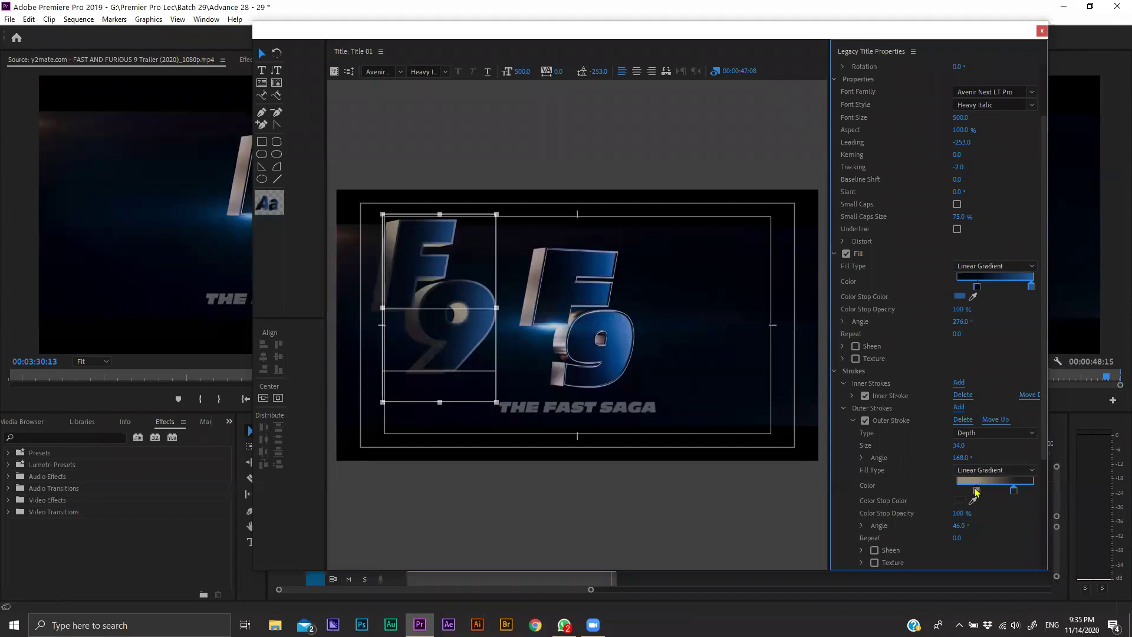
pyautogui.click(994, 470)
pyautogui.click(978, 480)
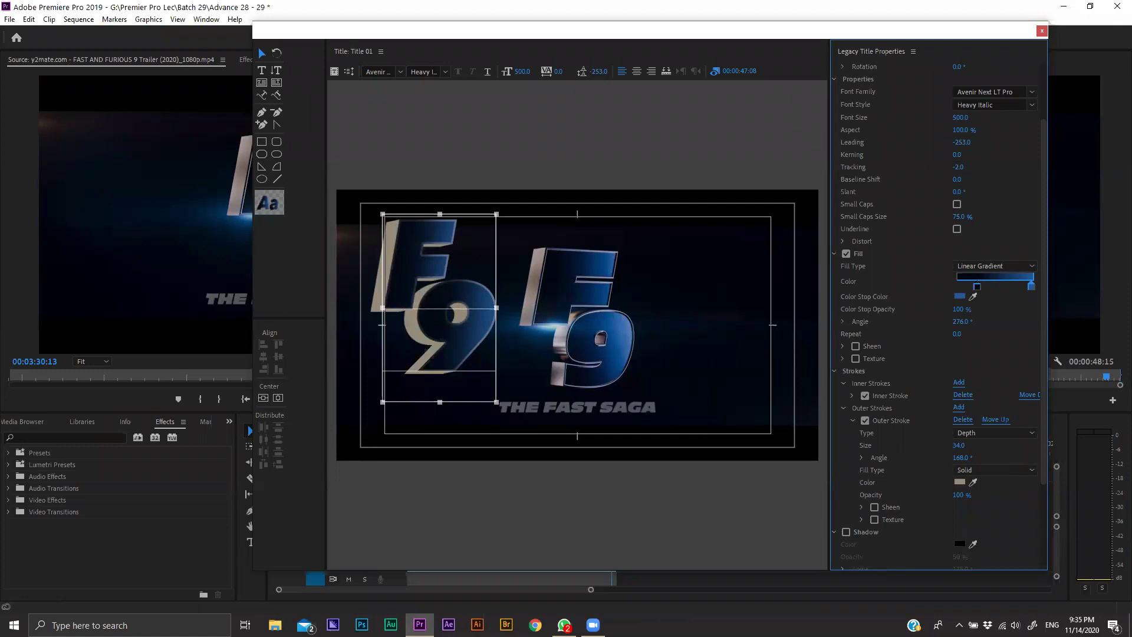
# Step: Set the left F9 title's leading to -242, with tracking at 3.0
pyautogui.click(565, 624)
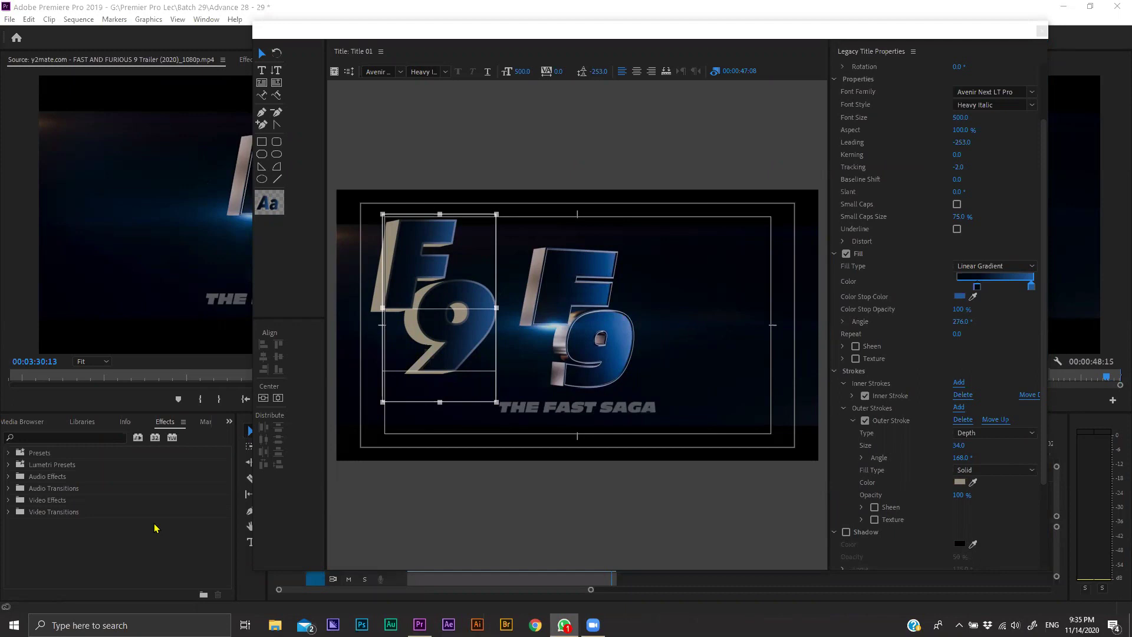
pyautogui.click(472, 329)
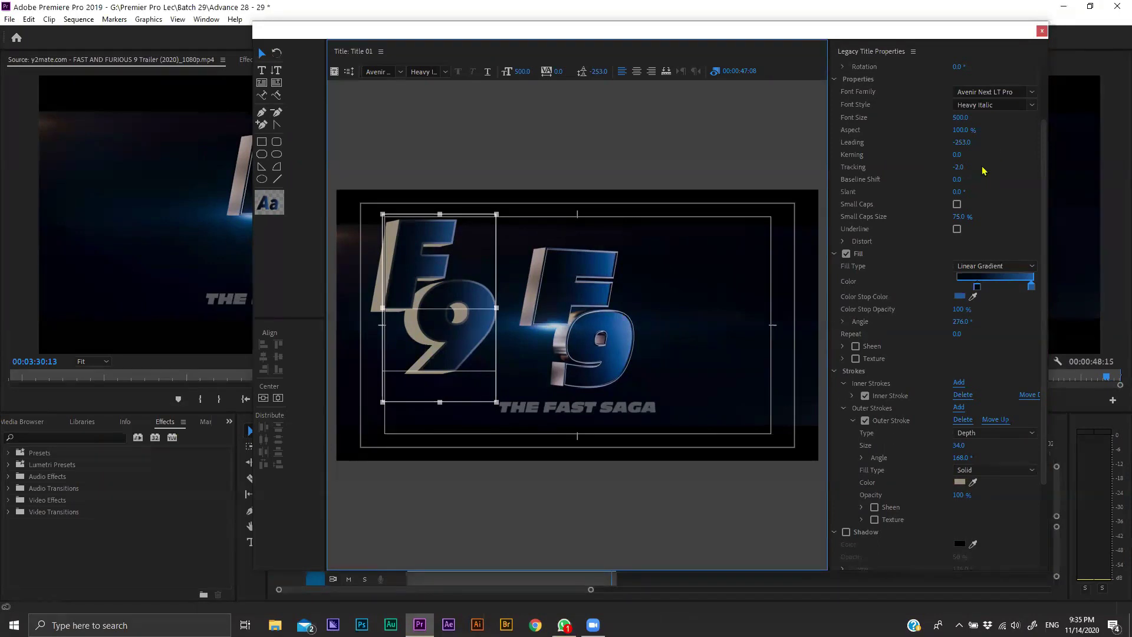
pyautogui.moveTo(961, 145); pyautogui.dragTo(958, 167)
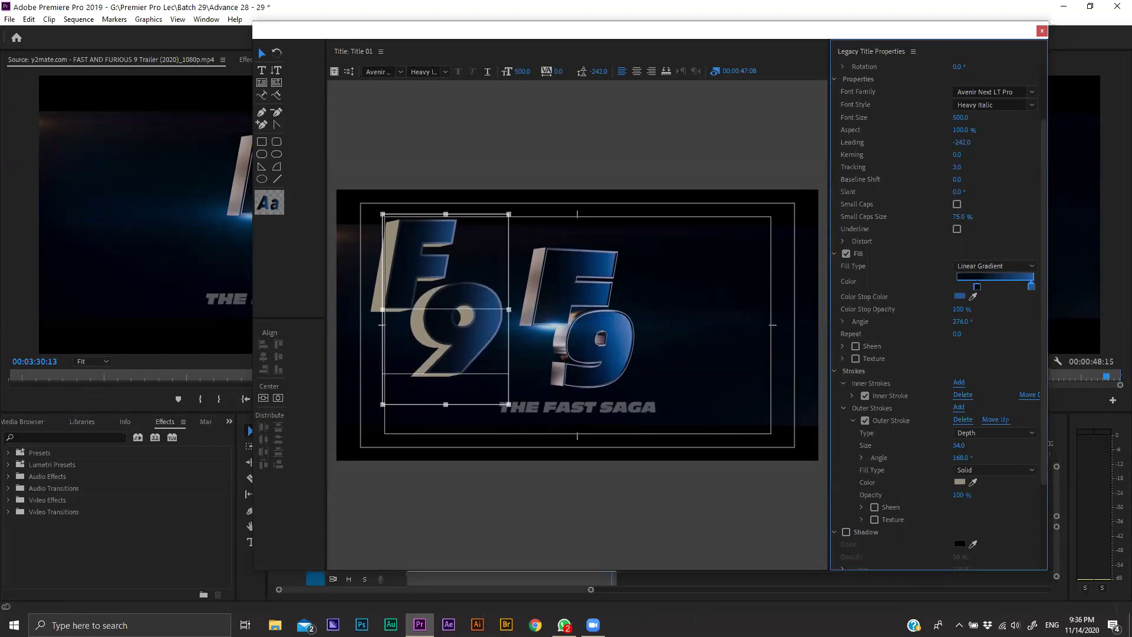
pyautogui.hotkey('alt', 'Tab')
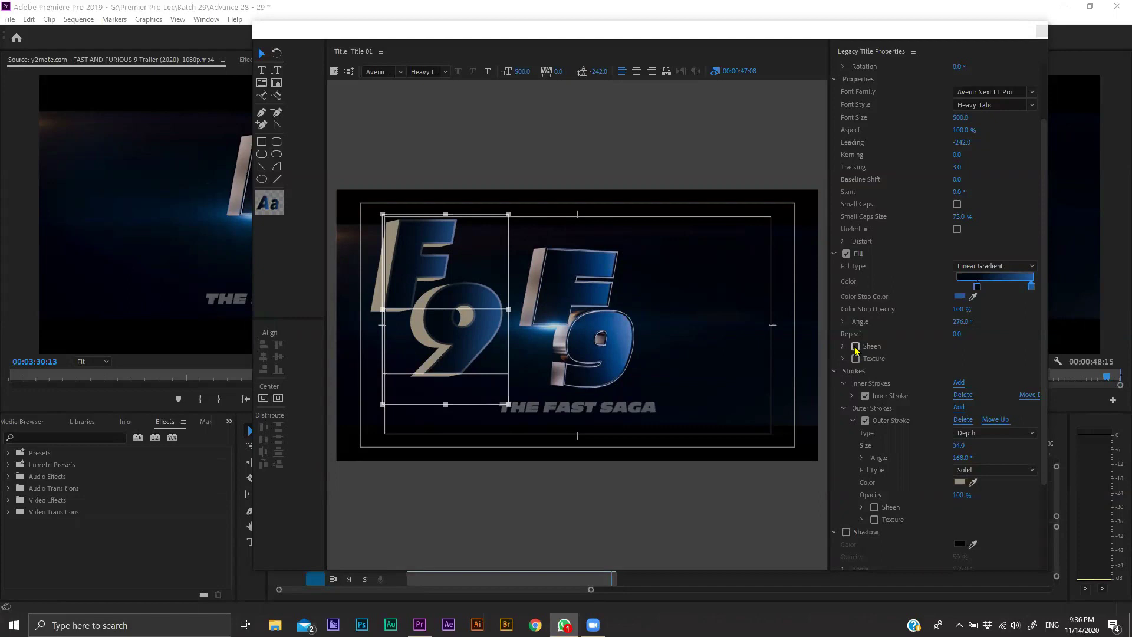
# Step: Enable a white Sheen with size 55, opacity 7% and angle 285°
pyautogui.click(856, 348)
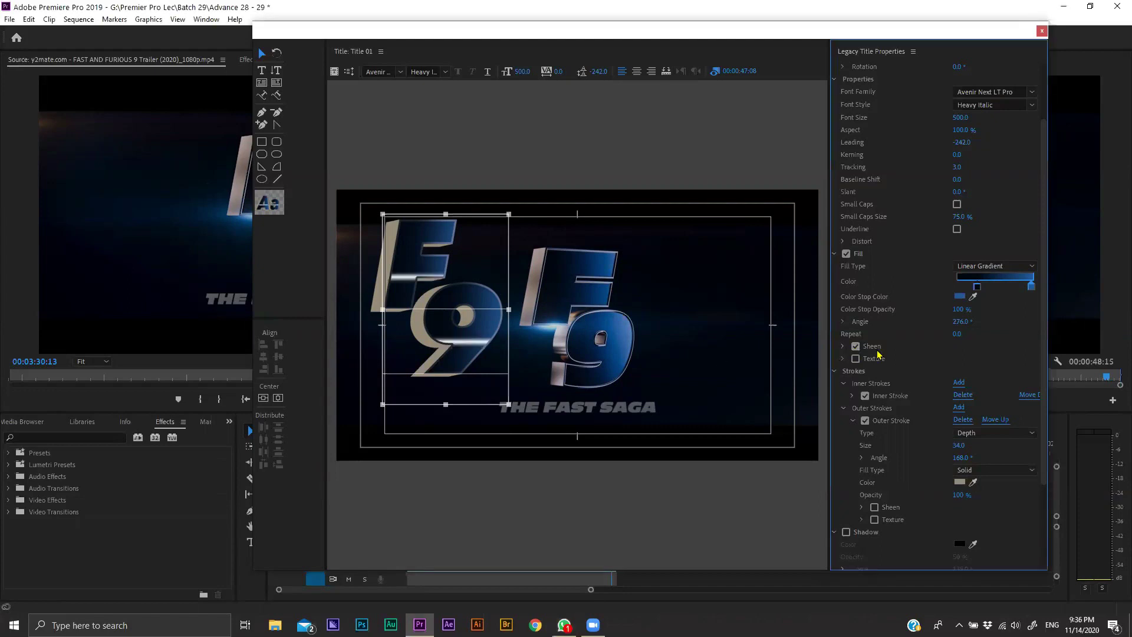
pyautogui.click(843, 348)
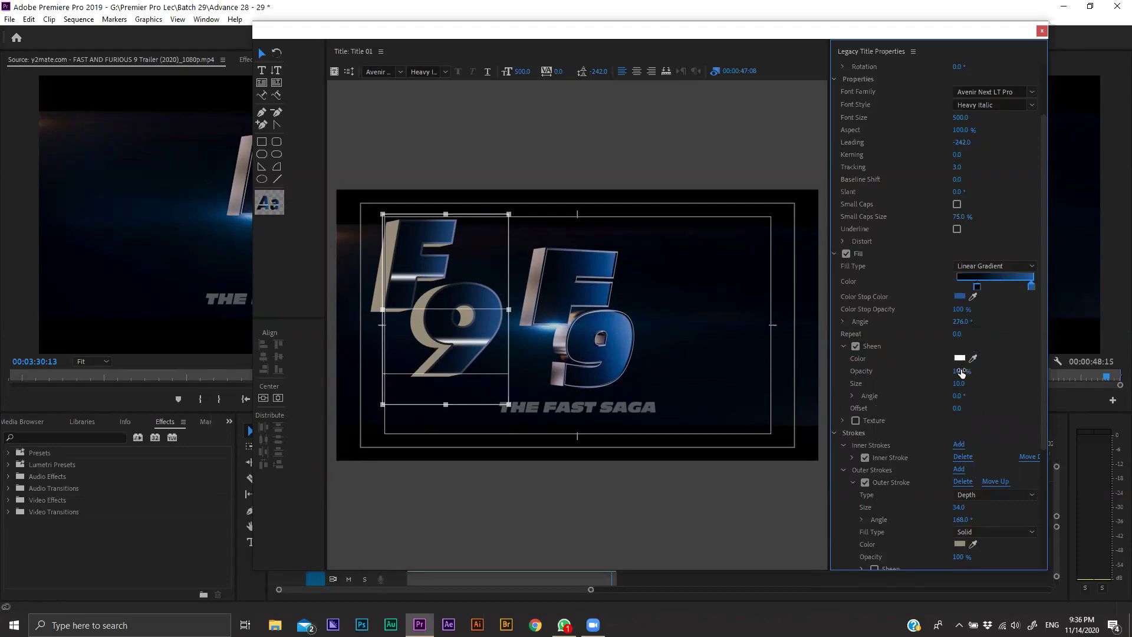
pyautogui.moveTo(962, 386); pyautogui.dragTo(985, 384)
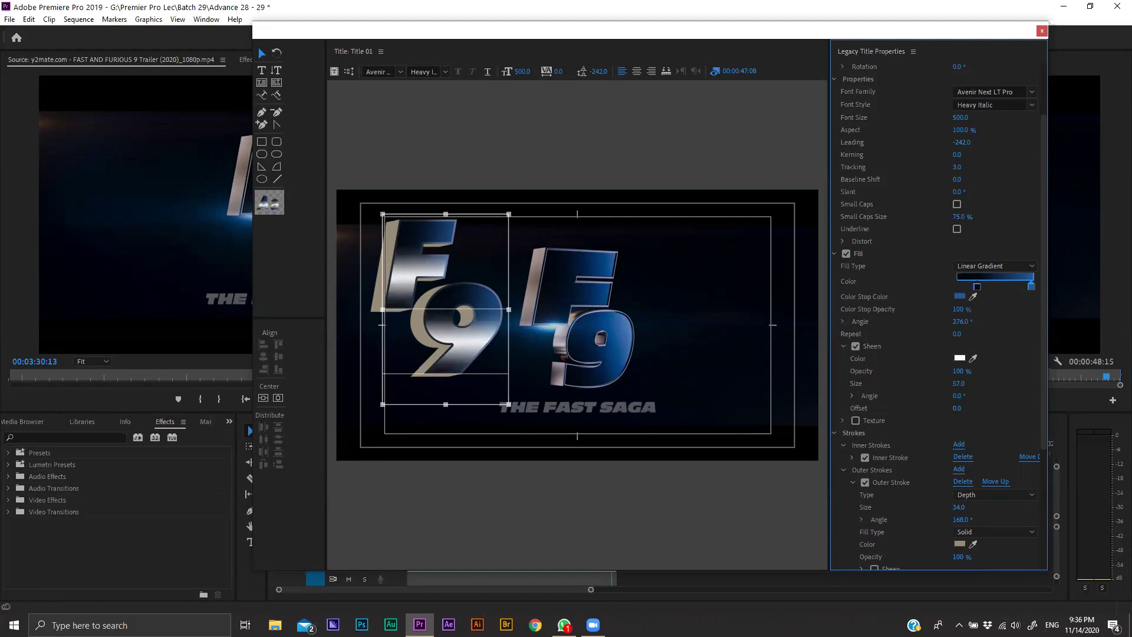
pyautogui.moveTo(962, 383)
pyautogui.mouseDown()
pyautogui.moveTo(926, 397)
pyautogui.moveTo(959, 397)
pyautogui.mouseUp()
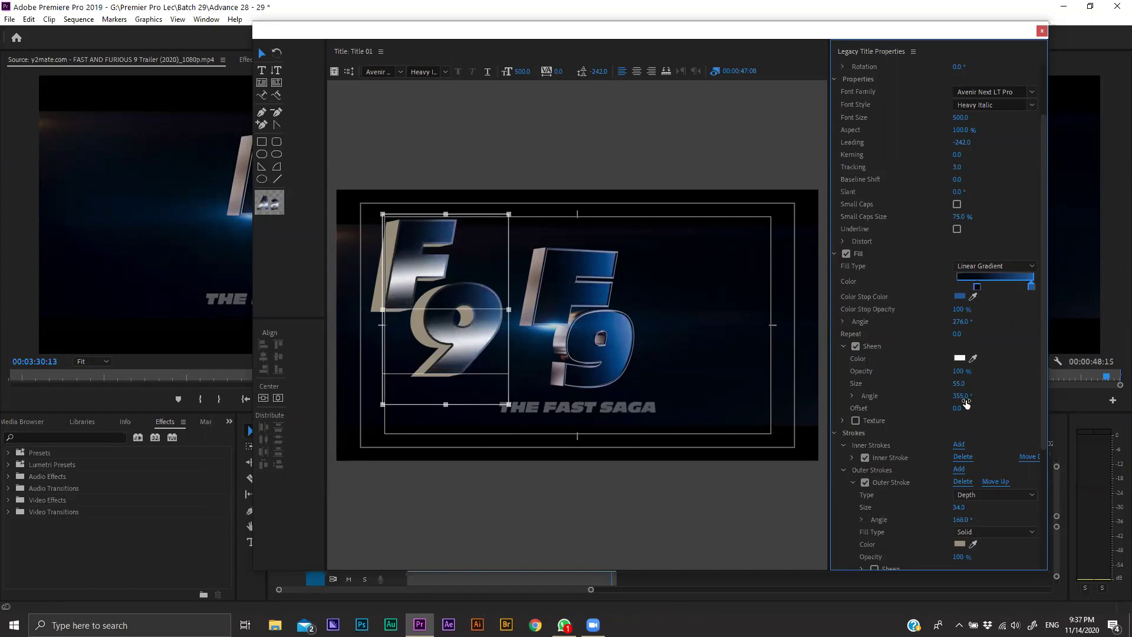
pyautogui.moveTo(958, 371); pyautogui.dragTo(916, 370)
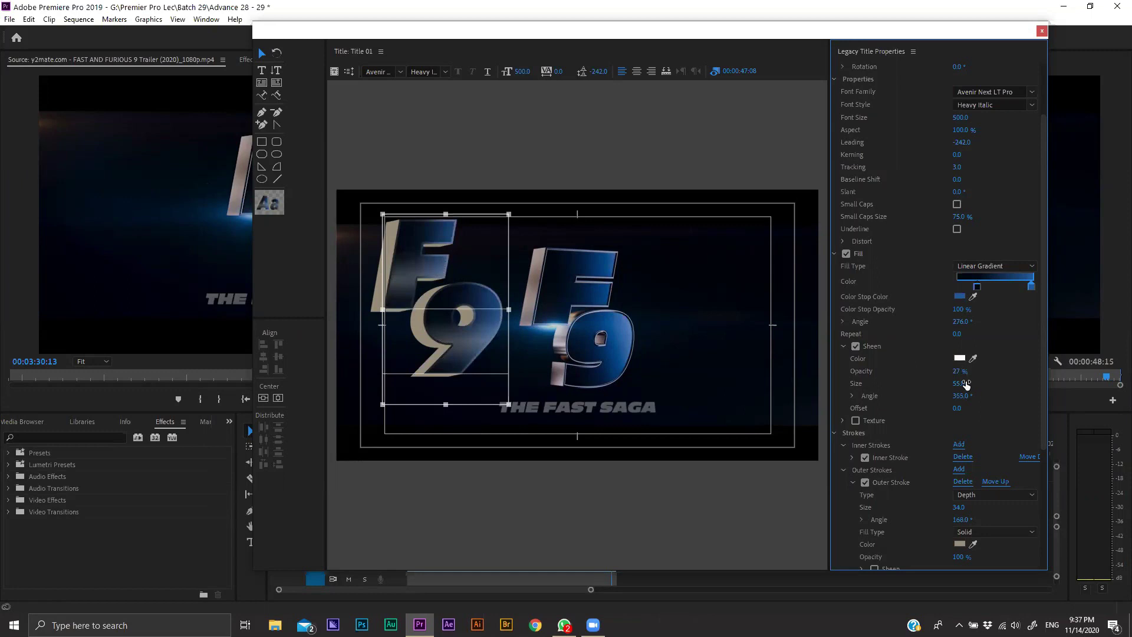
pyautogui.moveTo(964, 396); pyautogui.dragTo(943, 395)
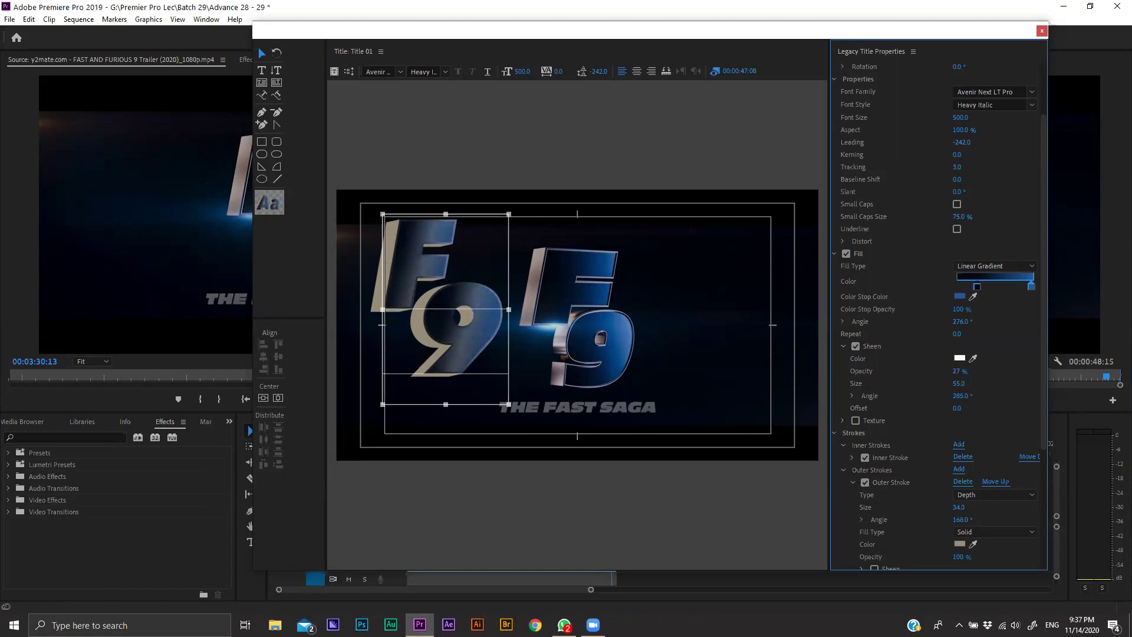
pyautogui.moveTo(956, 371)
pyautogui.mouseDown()
pyautogui.moveTo(941, 371)
pyautogui.moveTo(962, 371)
pyautogui.mouseUp()
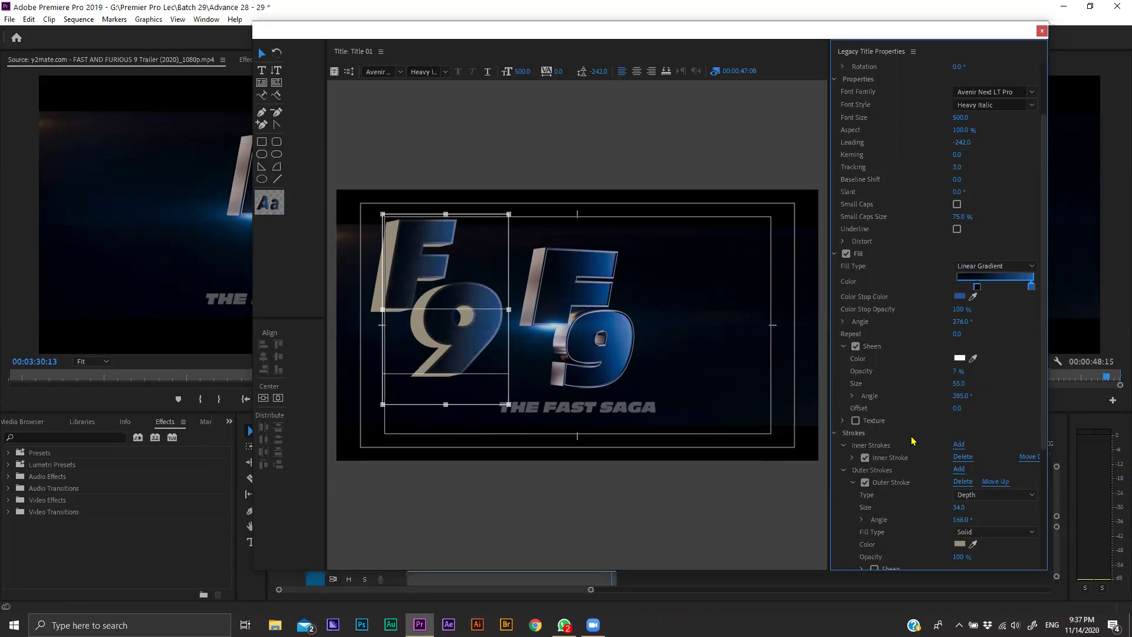
# Step: Sample the outer stroke colour from the right F9 logo
pyautogui.scroll(-1, 912, 441)
pyautogui.click(973, 526)
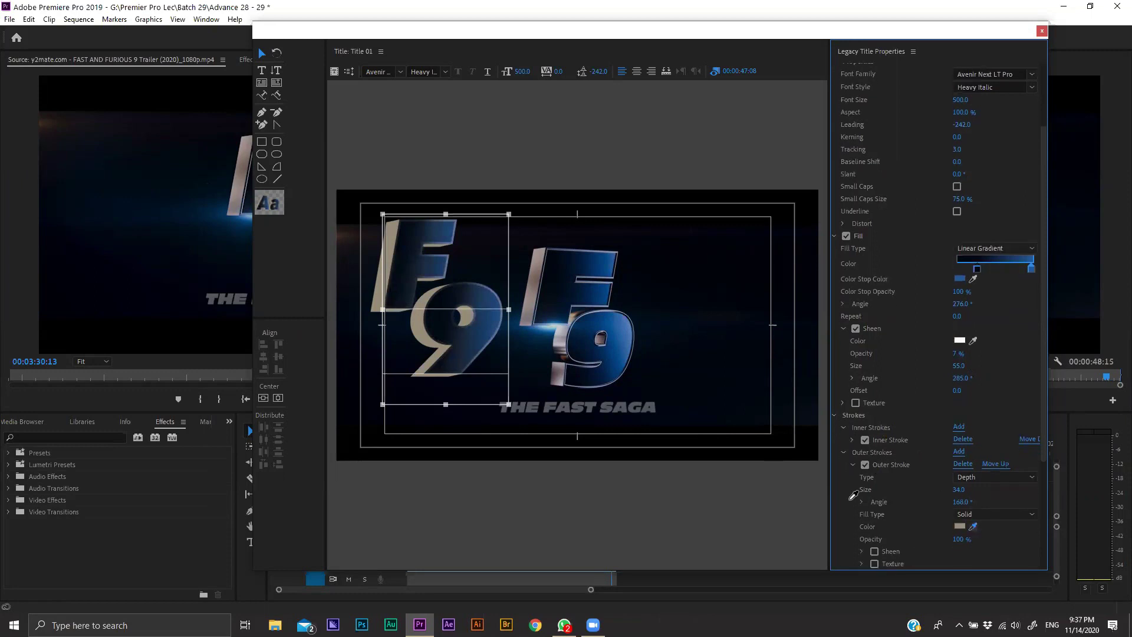
pyautogui.click(535, 278)
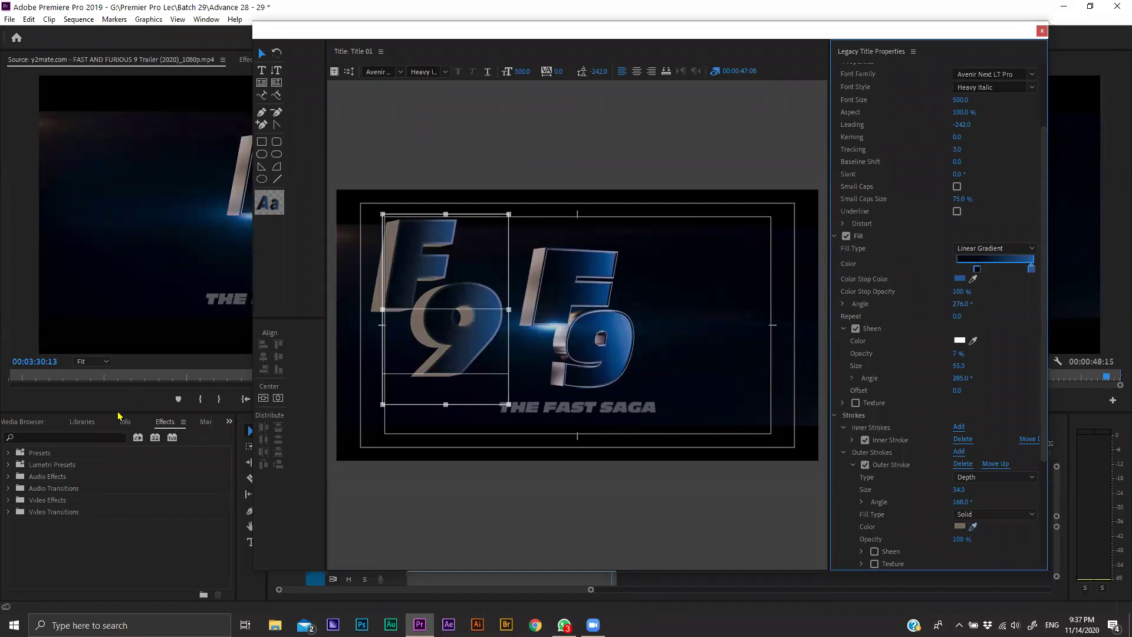
pyautogui.hotkey('alt', 'Tab')
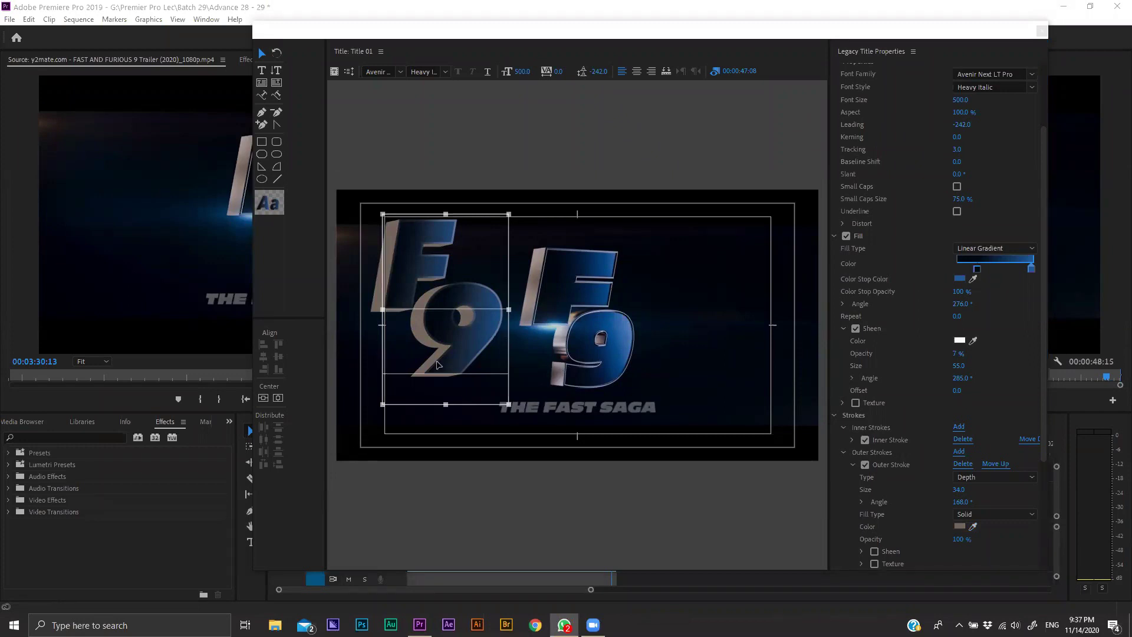
pyautogui.click(468, 337)
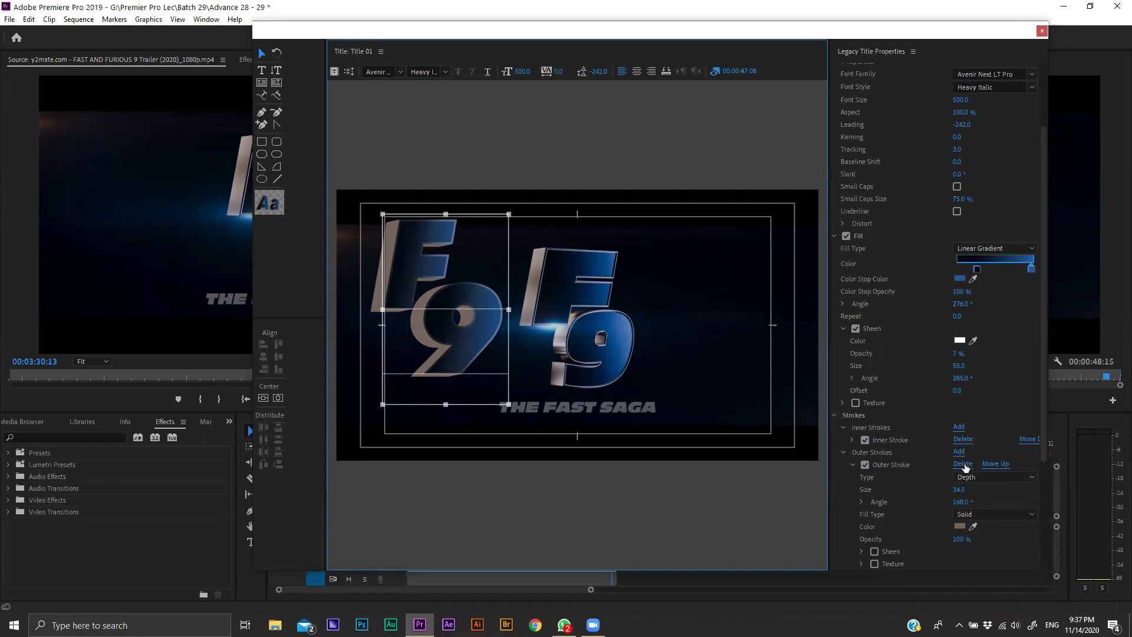
# Step: Shift the inner stroke gradient's dark stop further left and brighten its right stop
pyautogui.click(852, 440)
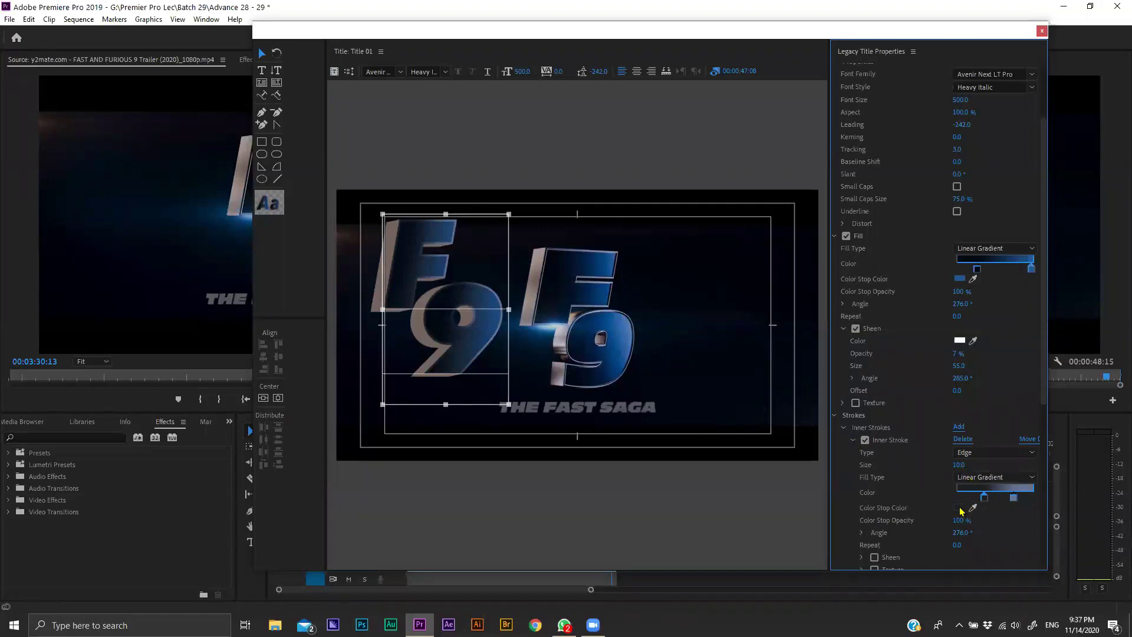
pyautogui.moveTo(986, 500); pyautogui.dragTo(975, 504)
pyautogui.moveTo(975, 507)
pyautogui.mouseDown()
pyautogui.moveTo(958, 511)
pyautogui.moveTo(967, 505)
pyautogui.mouseUp()
pyautogui.click(1014, 499)
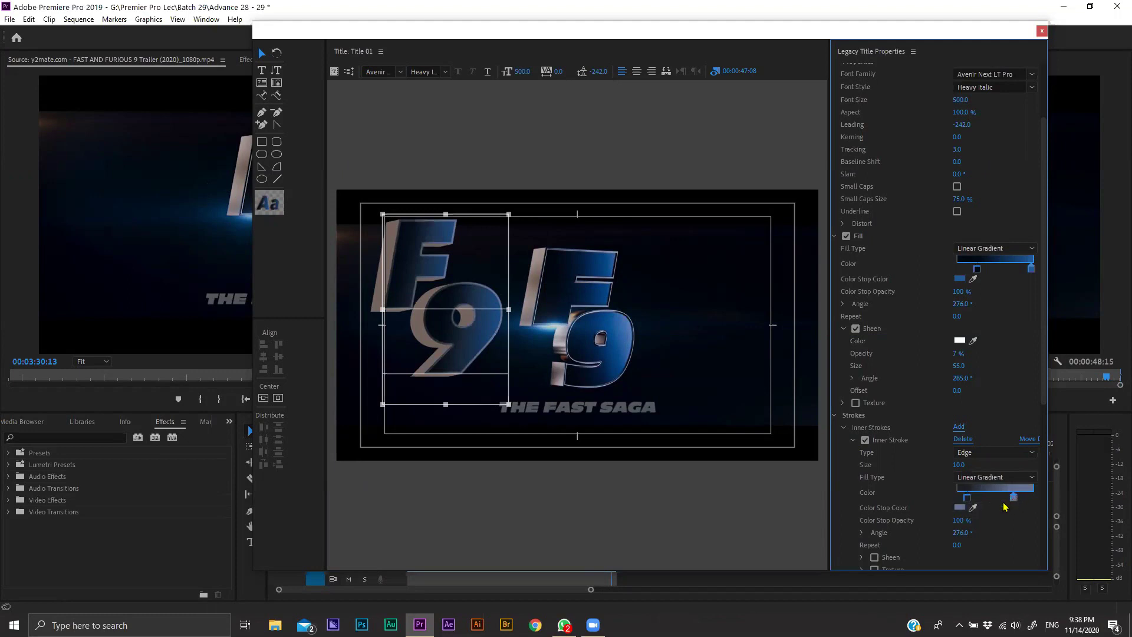
pyautogui.click(960, 508)
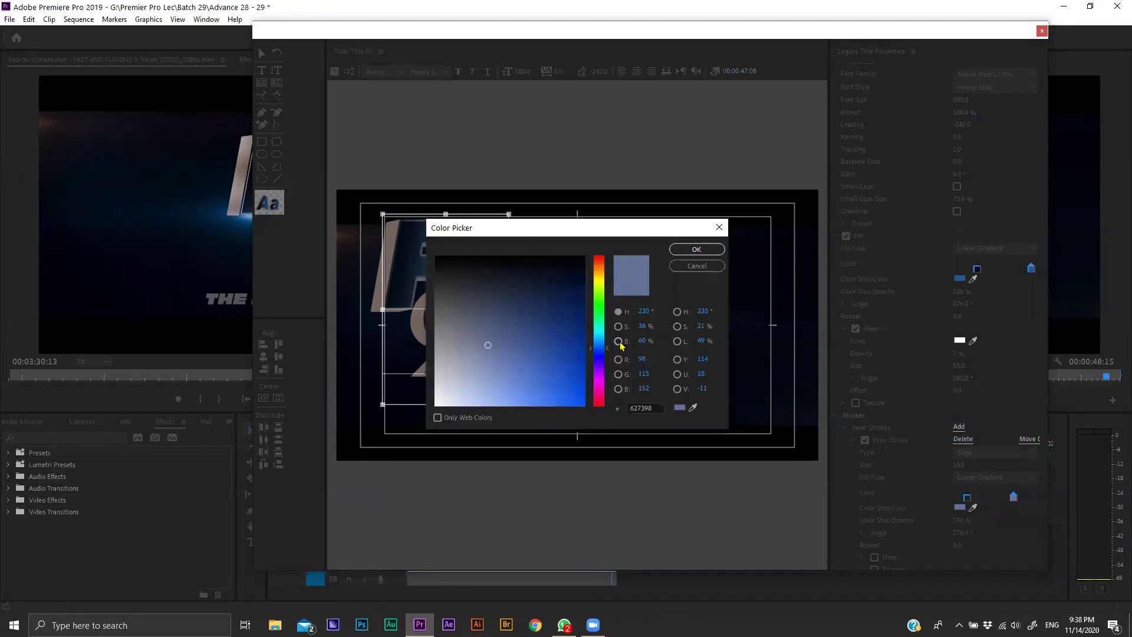
pyautogui.click(618, 341)
pyautogui.moveTo(599, 358); pyautogui.dragTo(600, 369)
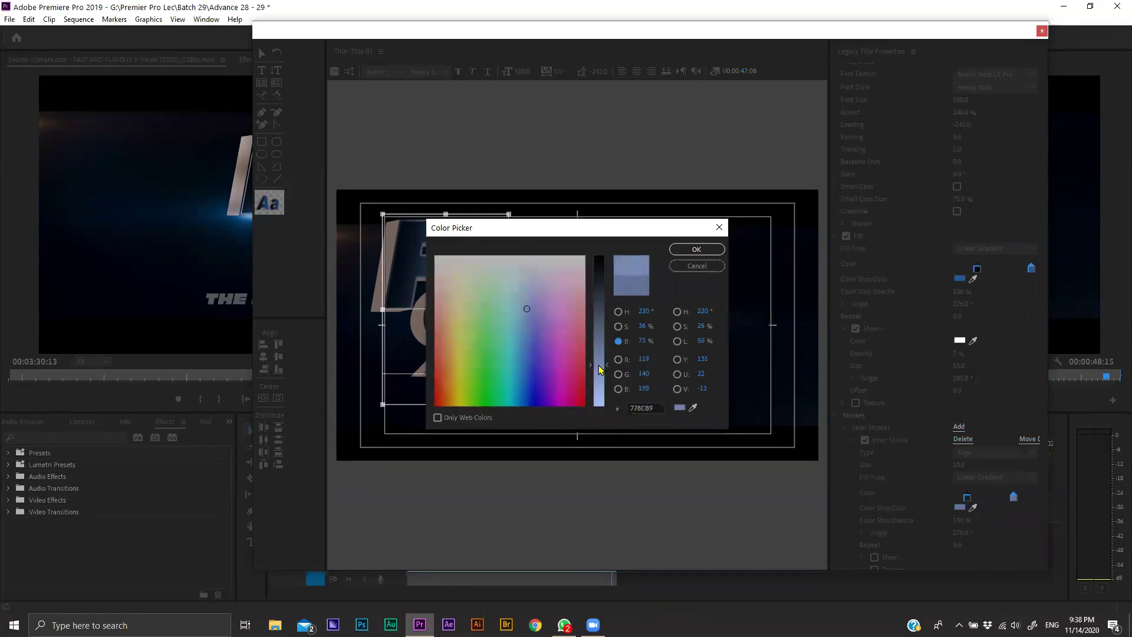
pyautogui.click(687, 250)
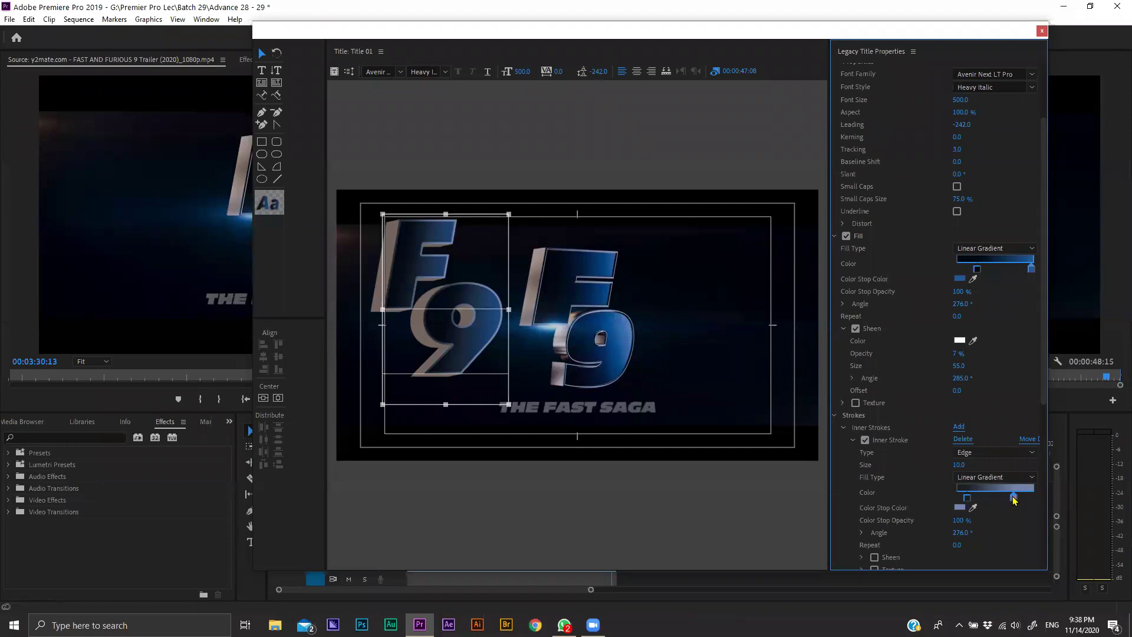
# Step: Raise the brightness of the inner stroke gradient's left colour stop
pyautogui.click(967, 497)
pyautogui.click(959, 507)
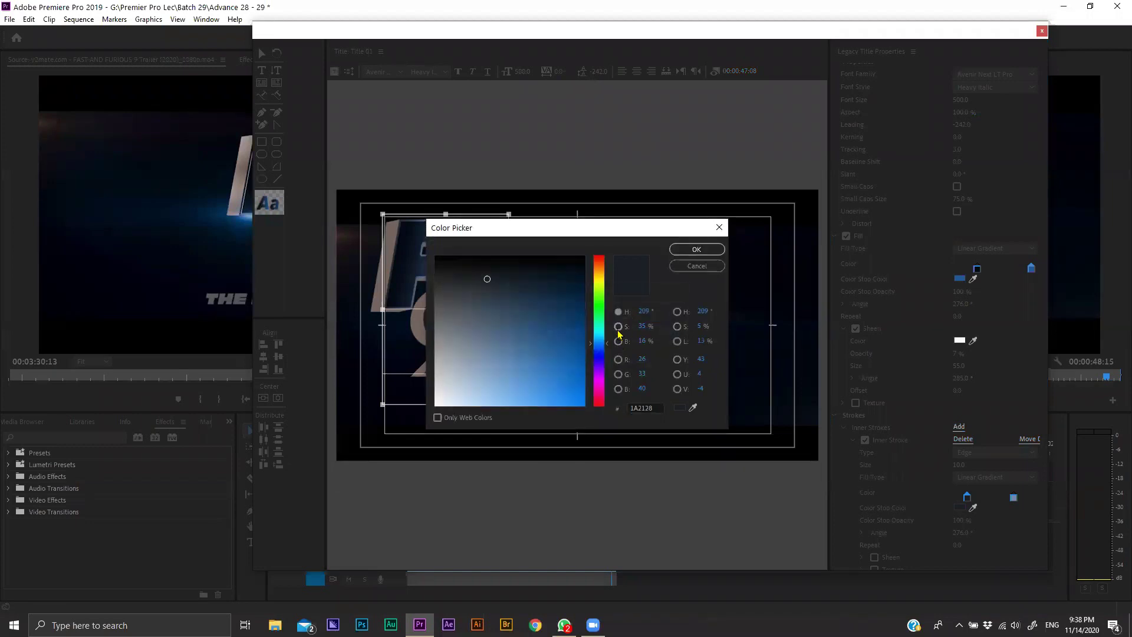
pyautogui.click(618, 326)
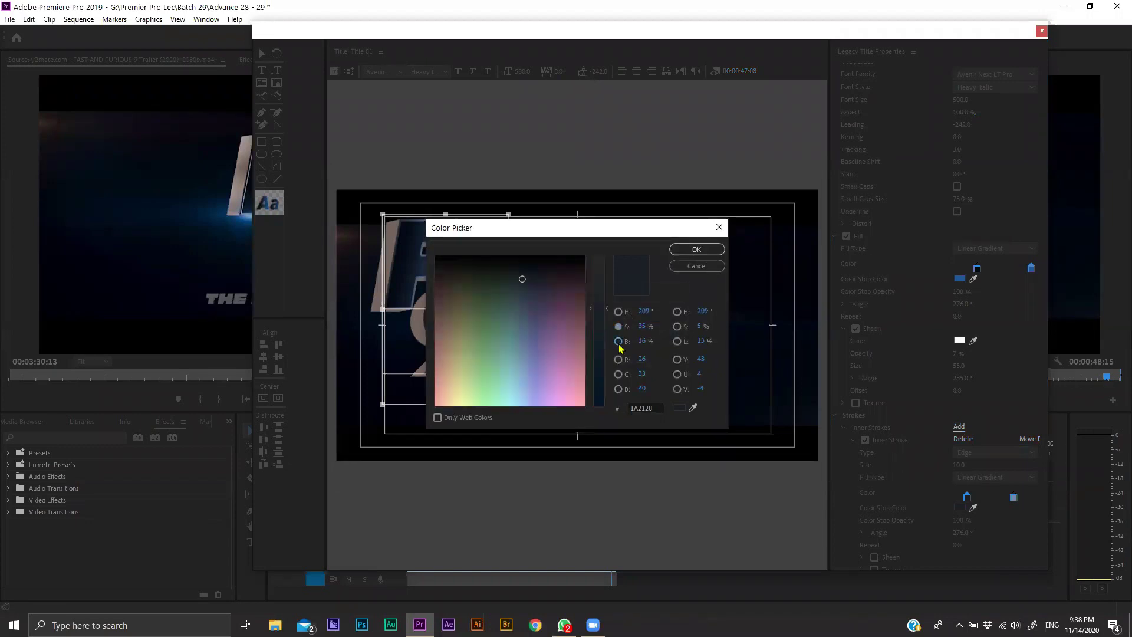
pyautogui.click(618, 340)
pyautogui.moveTo(601, 295)
pyautogui.mouseDown()
pyautogui.moveTo(600, 314)
pyautogui.moveTo(597, 303)
pyautogui.mouseUp()
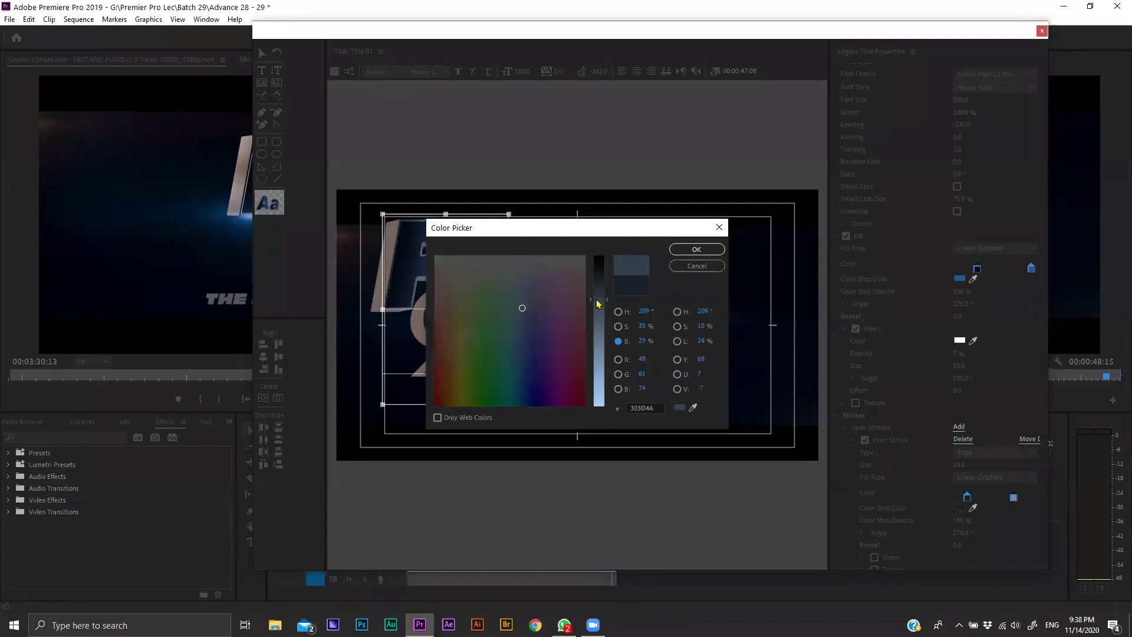
pyautogui.click(676, 254)
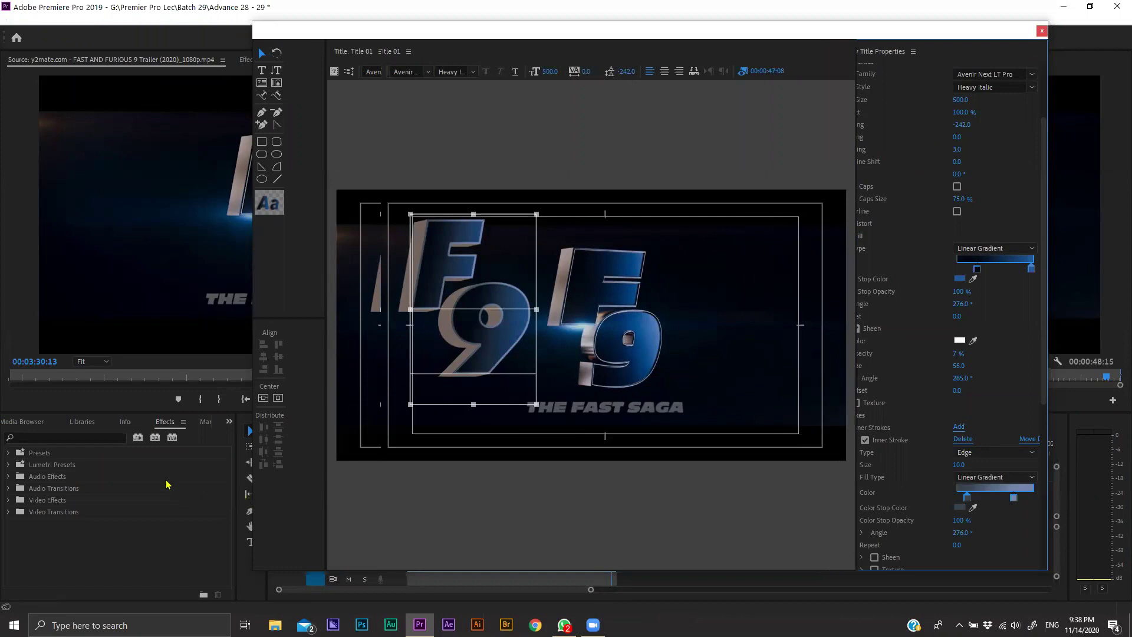
# Step: Drag Title 01 onto V1 after the trailer clips and reopen it in the title editor
pyautogui.click(24, 429)
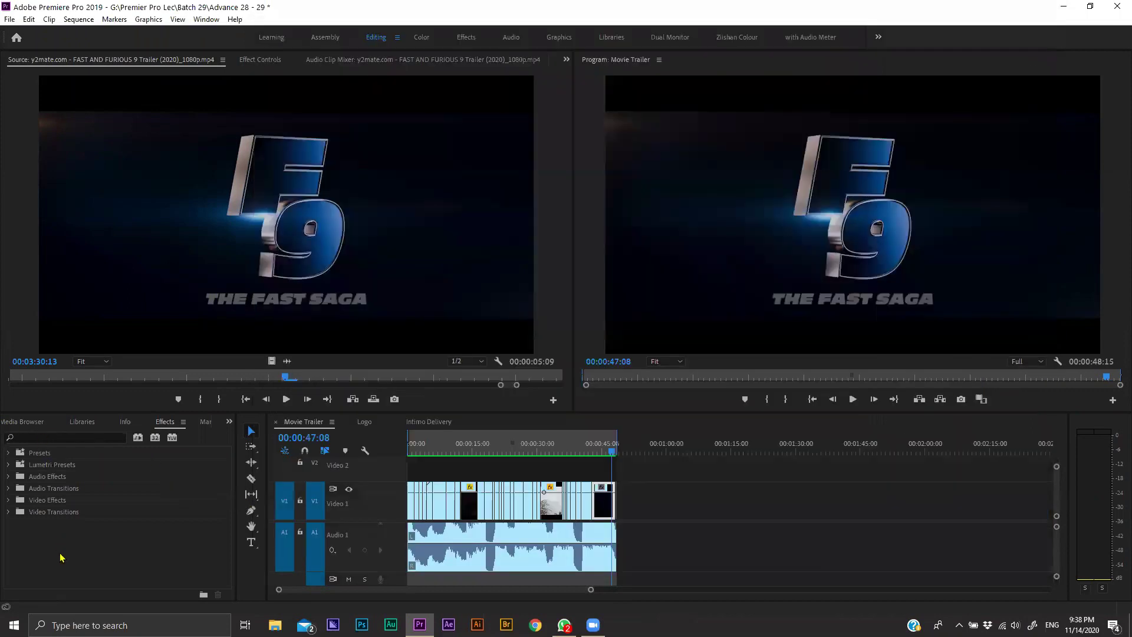
pyautogui.moveTo(50, 566); pyautogui.dragTo(668, 449)
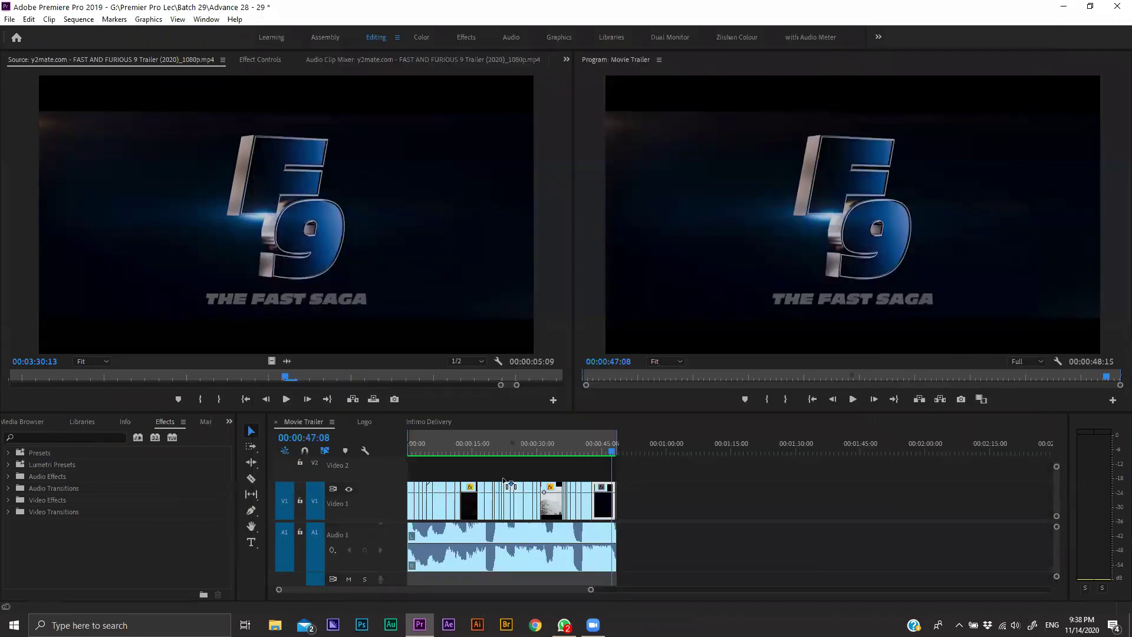
pyautogui.click(670, 451)
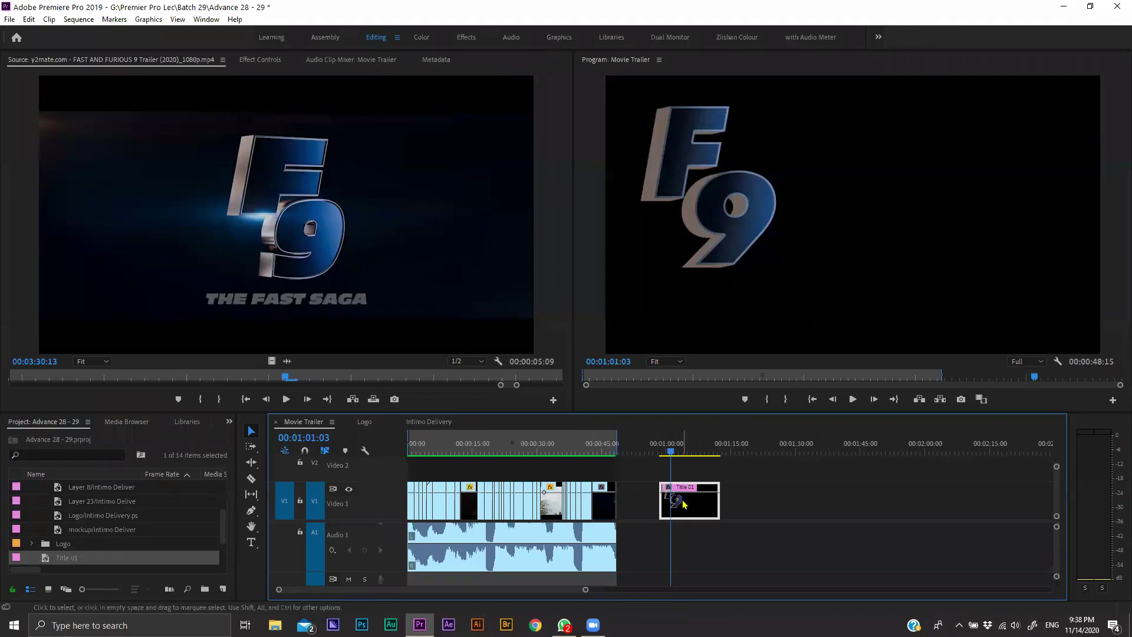
pyautogui.doubleClick(619, 302)
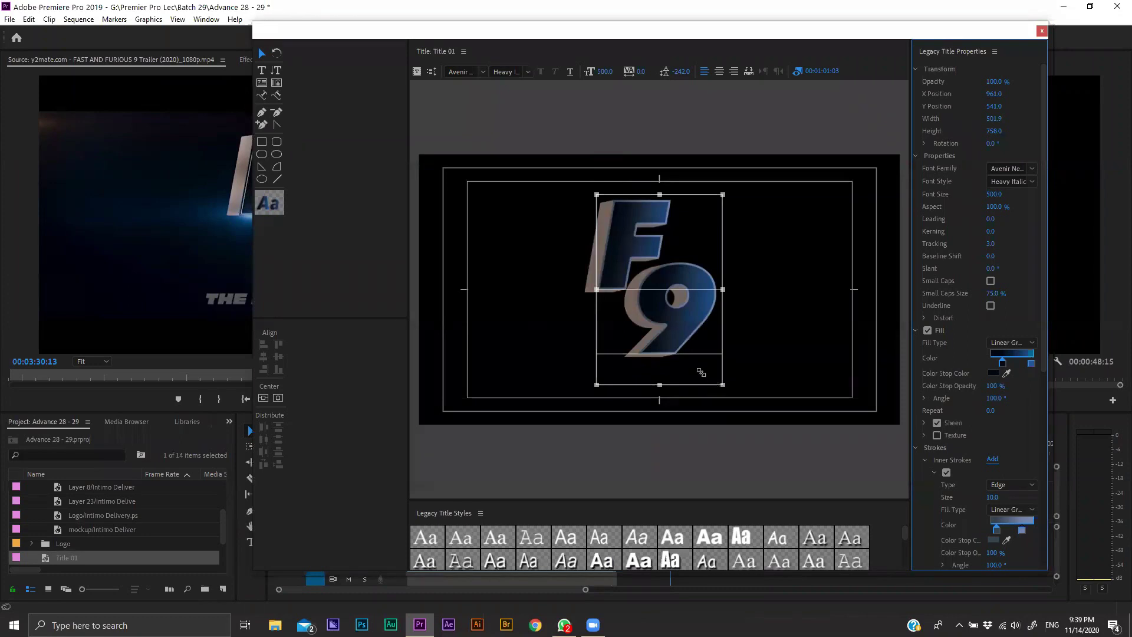
# Step: Nudge the F9 text down and right to X 965.7, Y 588.1, then close the Legacy Title window
pyautogui.click(644, 351)
pyautogui.moveTo(671, 265); pyautogui.dragTo(678, 285)
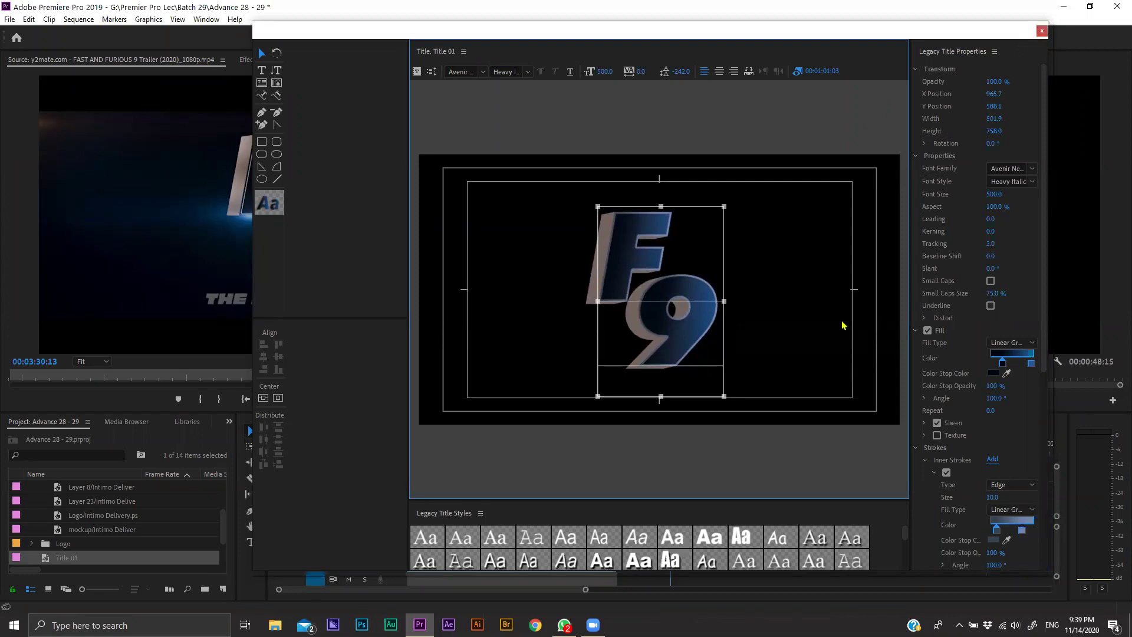
pyautogui.hotkey('ctrl', 'w')
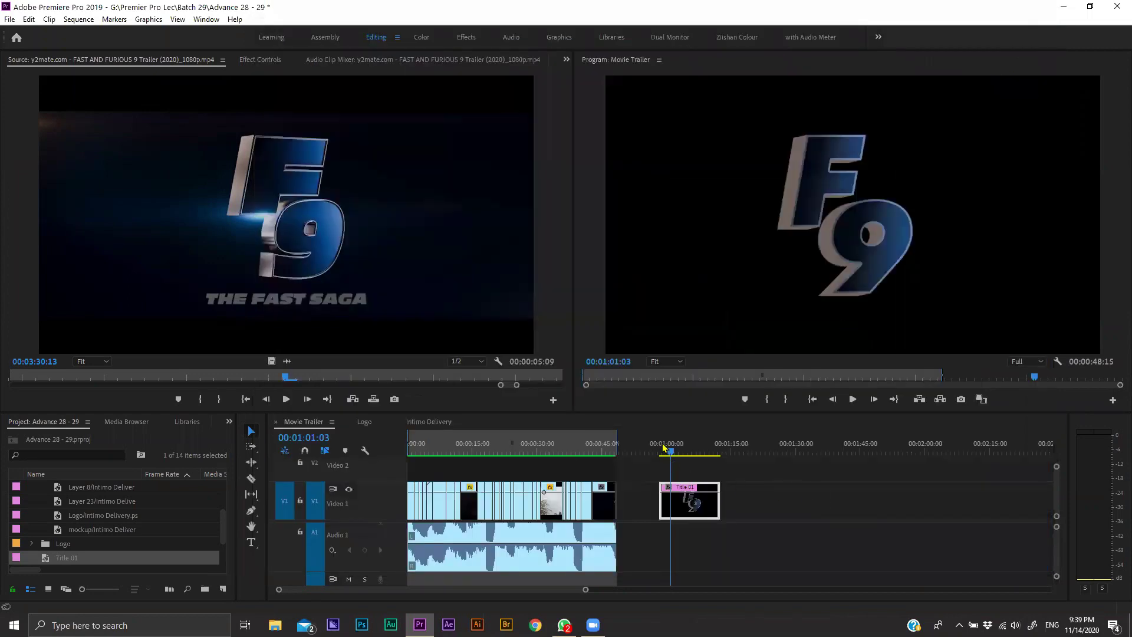
# Step: Search YouTube for 'lens flare' to find the Lens Flare Animation - Free Overlay Stock Footage video
pyautogui.click(343, 579)
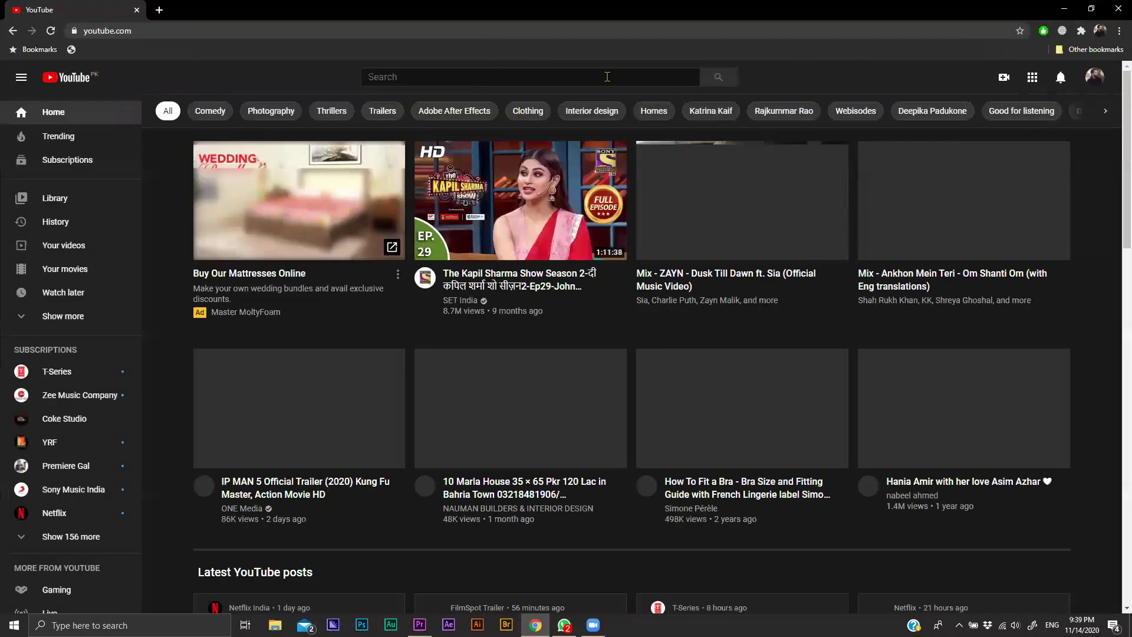
pyautogui.press('/')
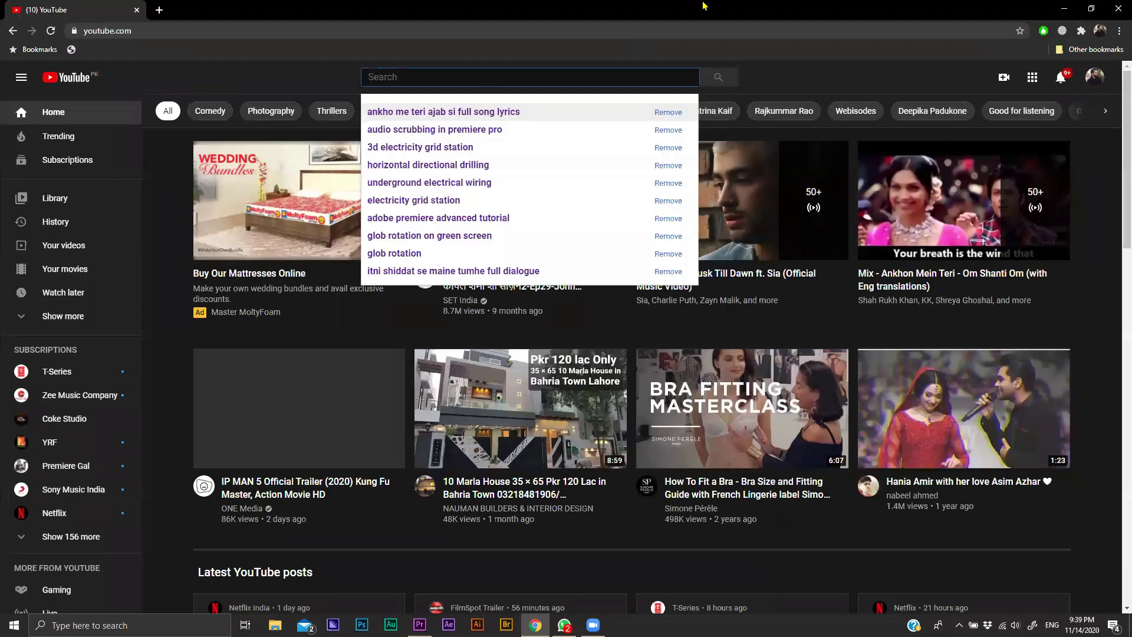
pyautogui.press('Escape')
pyautogui.click(593, 73)
pyautogui.write('len')
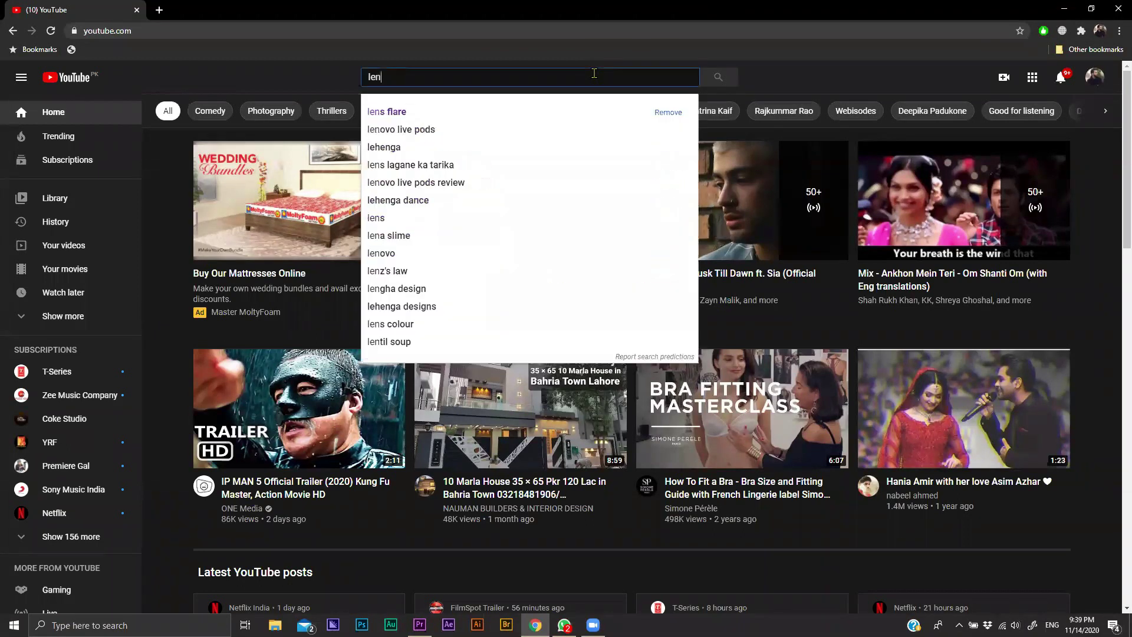
pyautogui.press('Down')
pyautogui.press('Return')
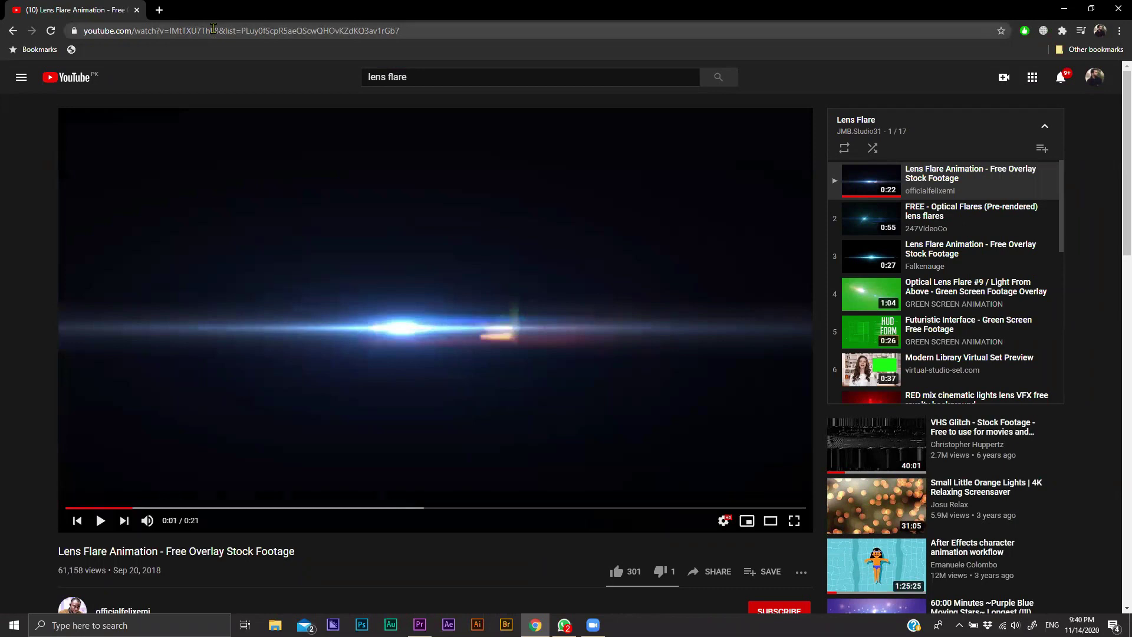
# Step: Copy the video's page address and place the cursor at the start of the URL
pyautogui.click(213, 30)
pyautogui.rightClick(214, 30)
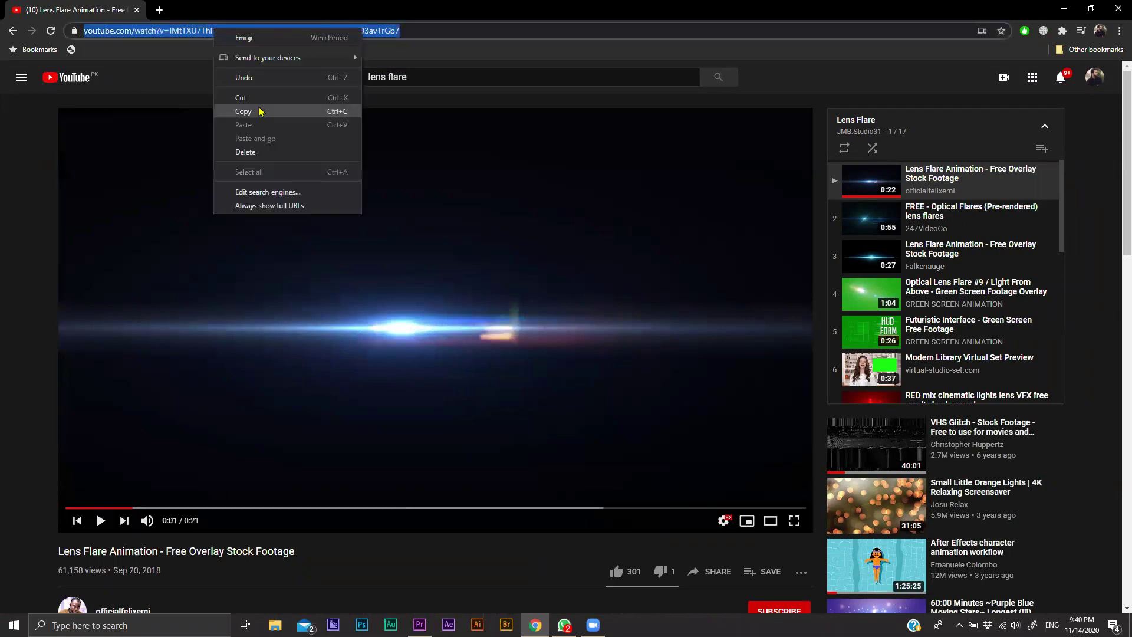
pyautogui.click(260, 112)
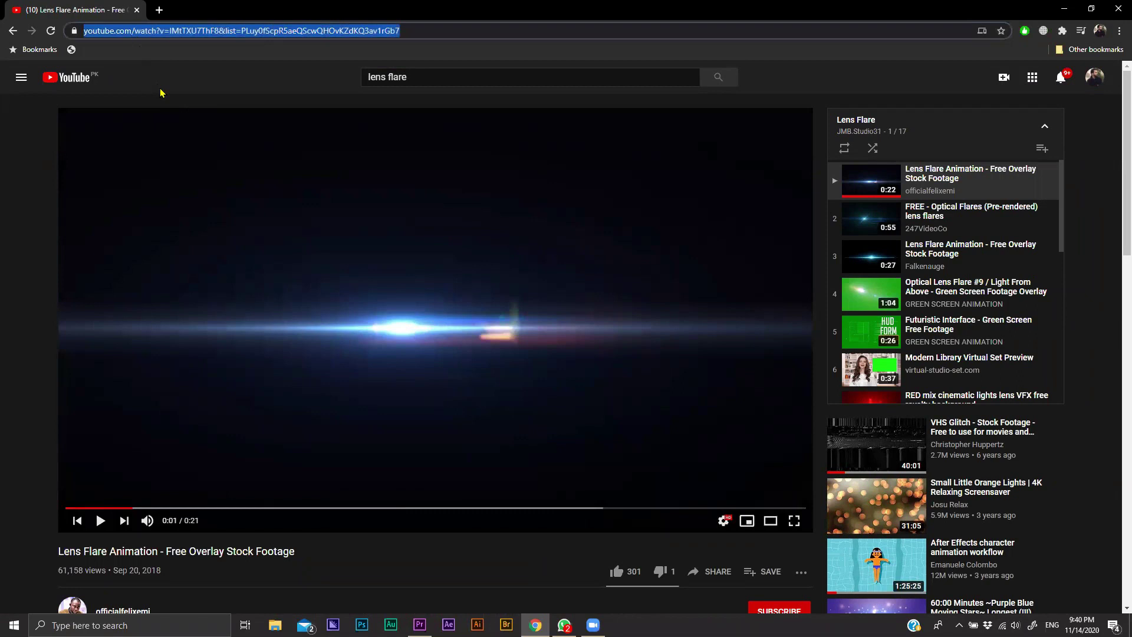
pyautogui.press('Home')
# Step: Load the video in savefrom.net using the 'ss' URL prefix and download it as MP4 720
pyautogui.write('ss')
pyautogui.press('Return')
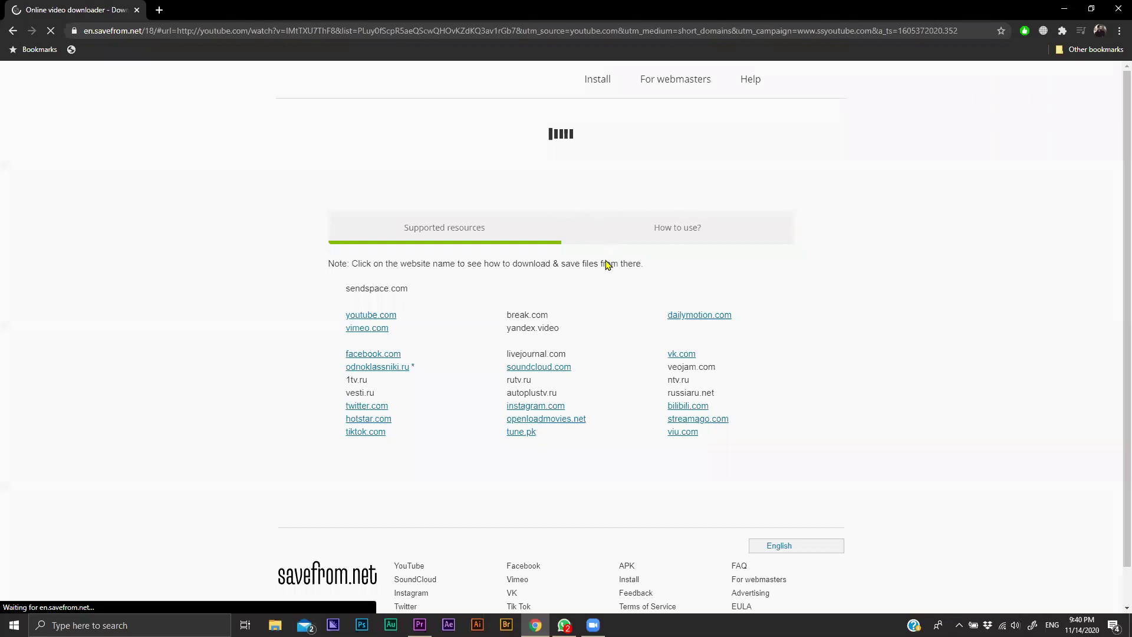
pyautogui.rightClick(551, 201)
pyautogui.click(569, 259)
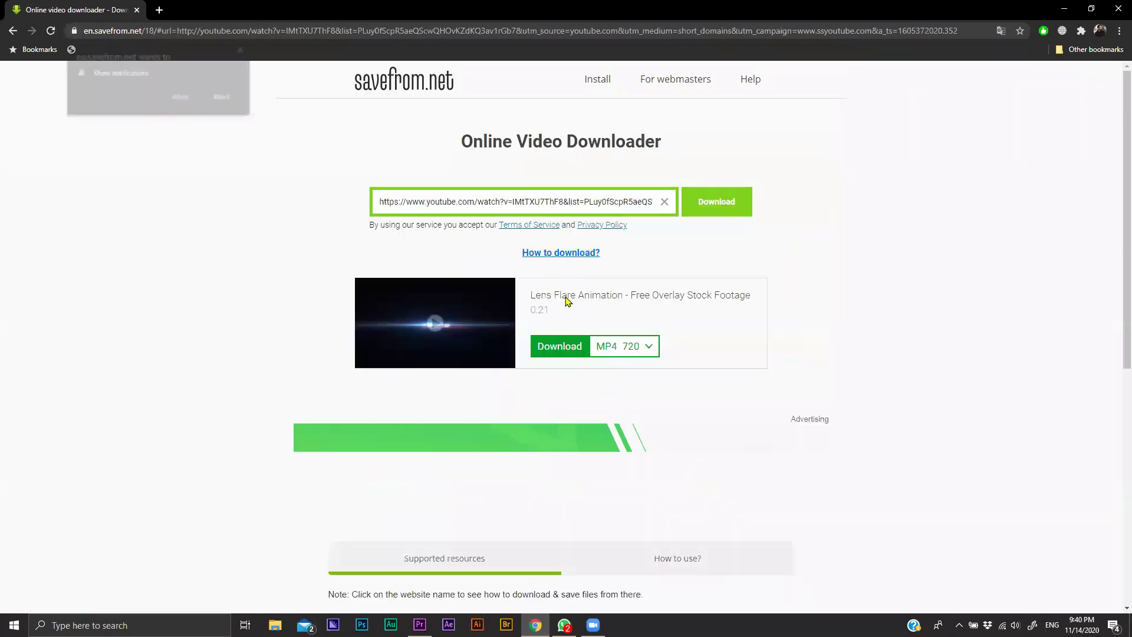
pyautogui.click(554, 346)
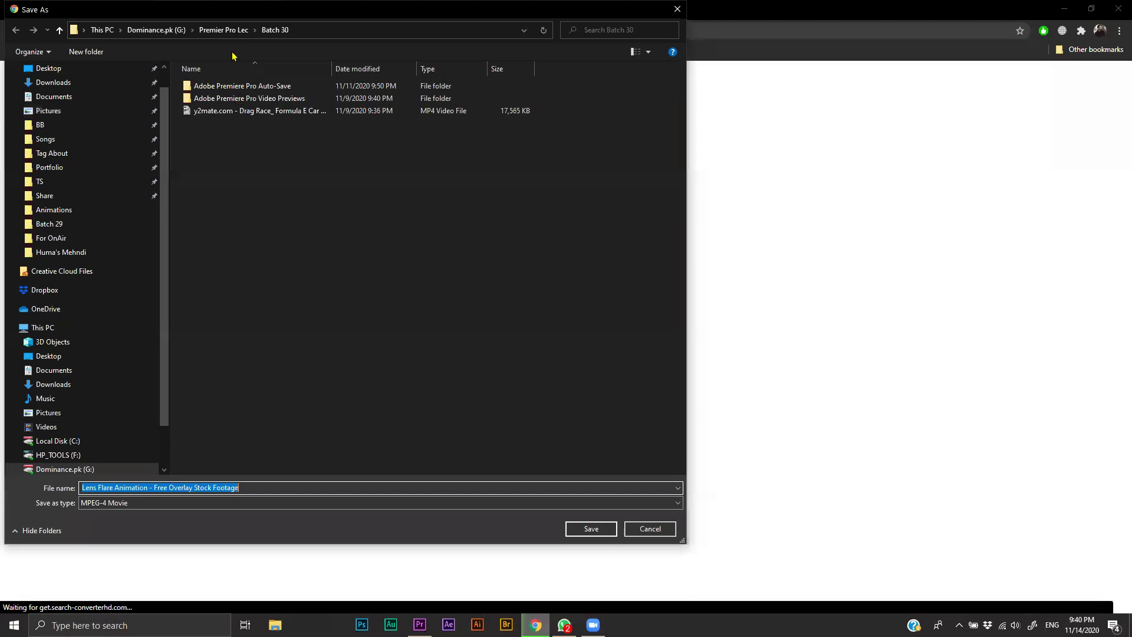
# Step: Save the lens flare video into Premier Pro Lec > Batch 29 and return to Premiere Pro
pyautogui.click(224, 29)
pyautogui.doubleClick(202, 368)
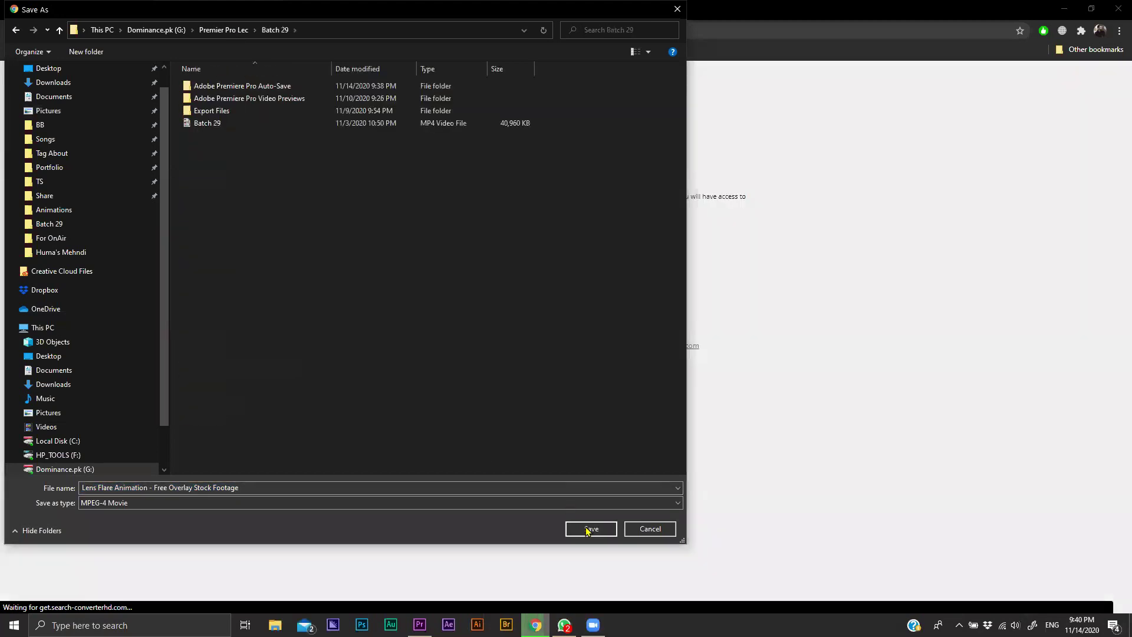
pyautogui.click(588, 529)
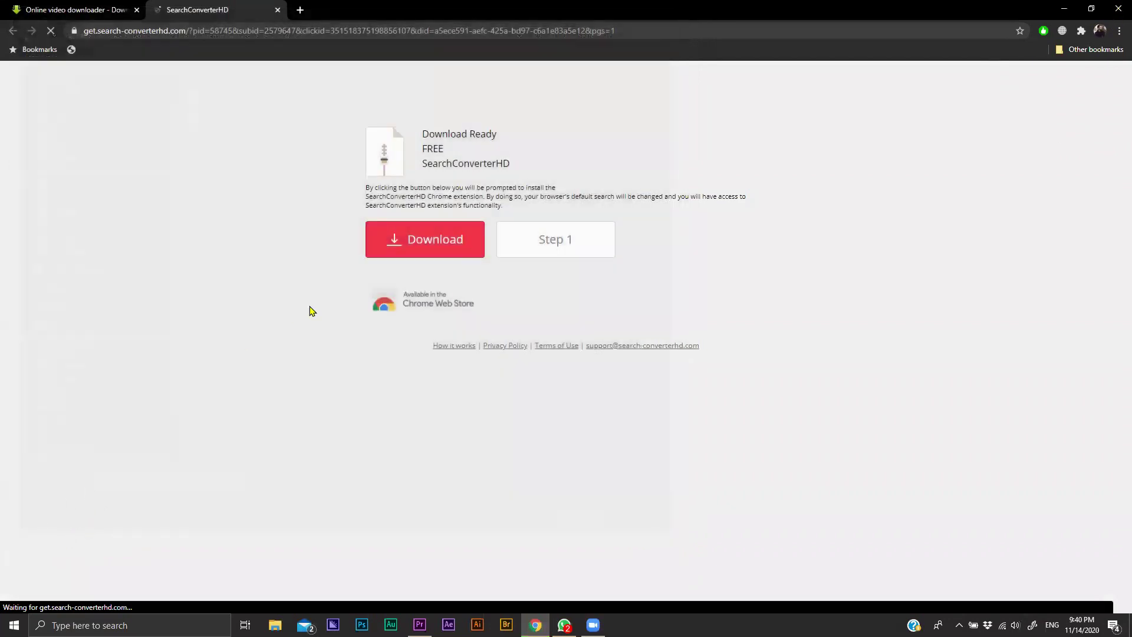
pyautogui.hotkey('alt', 'Tab')
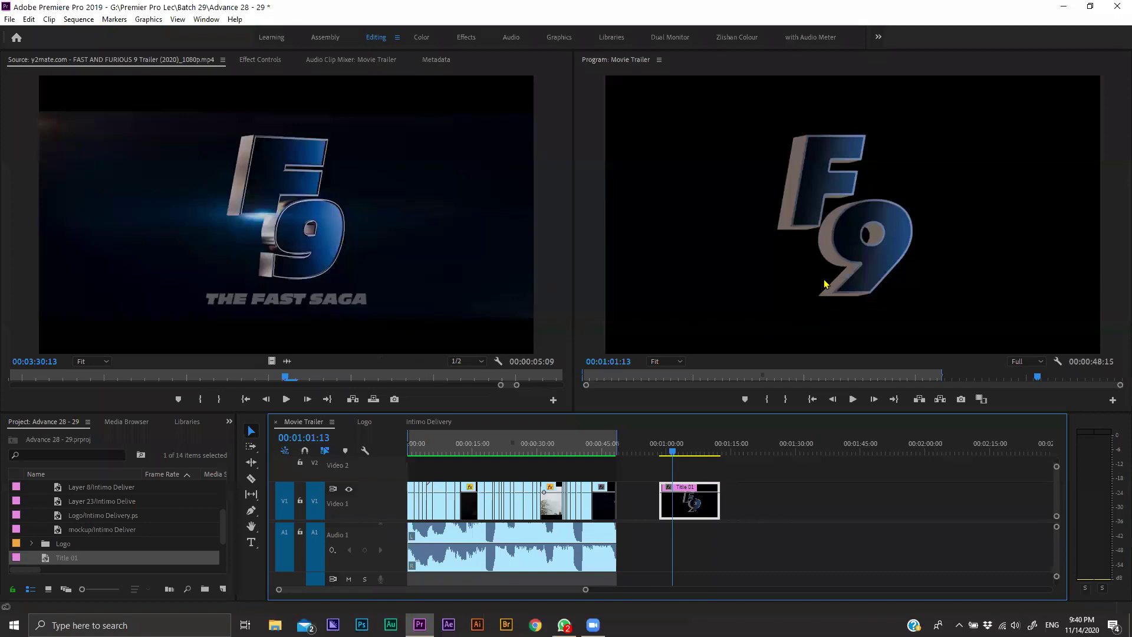
# Step: Import the Lens Flare Animation video from Batch 29 and scrub it to about four seconds in the Source monitor
pyautogui.hotkey('ctrl', 'i')
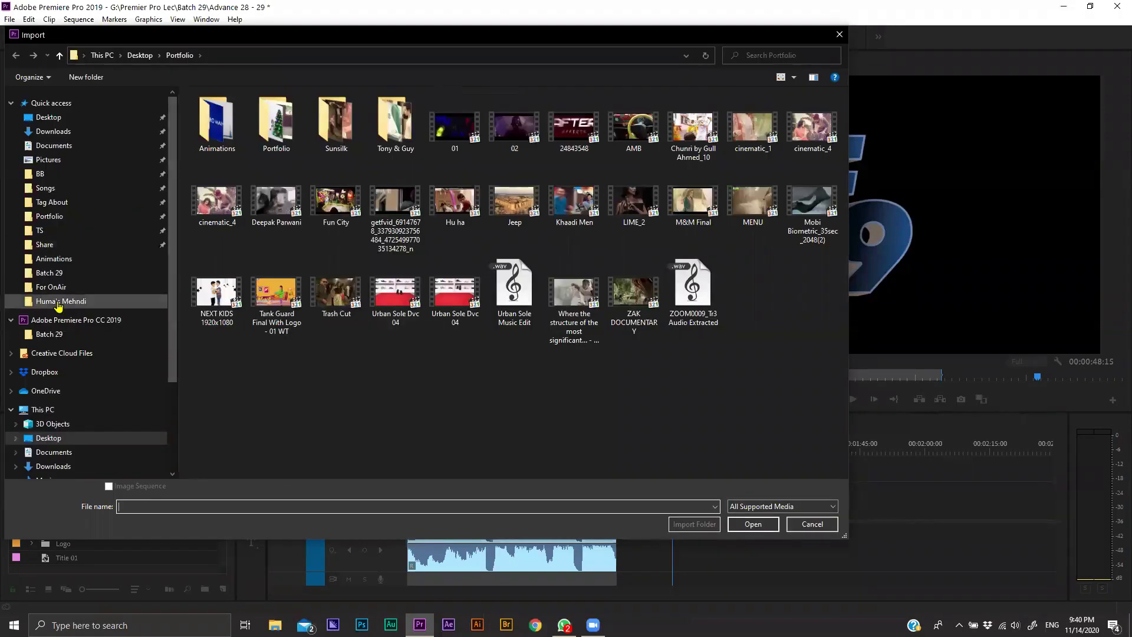
pyautogui.click(59, 275)
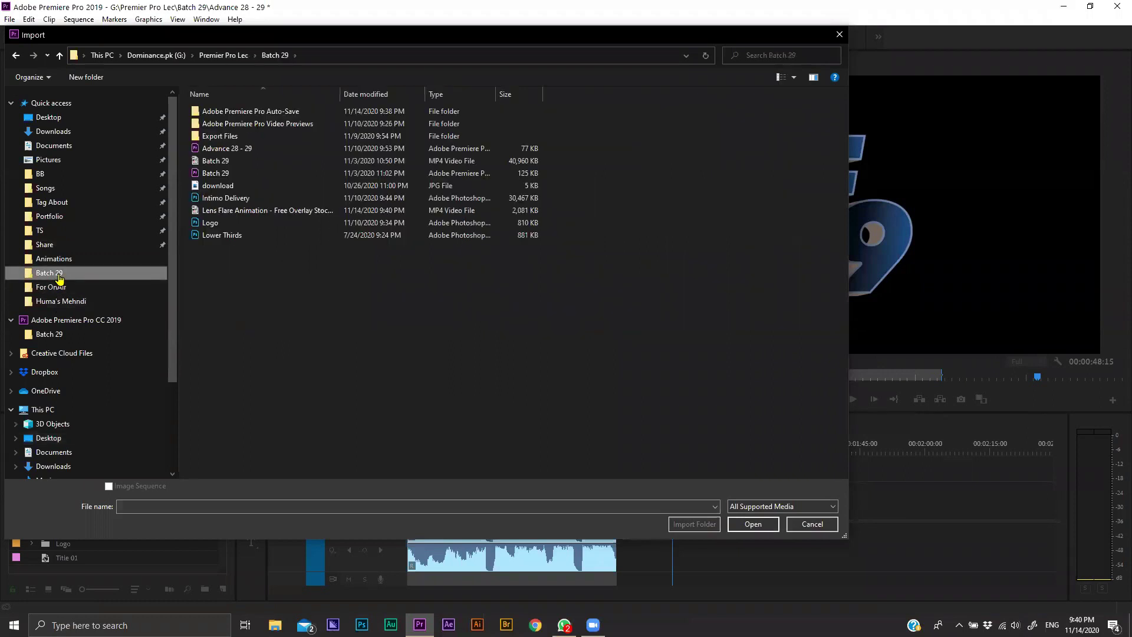
pyautogui.click(269, 214)
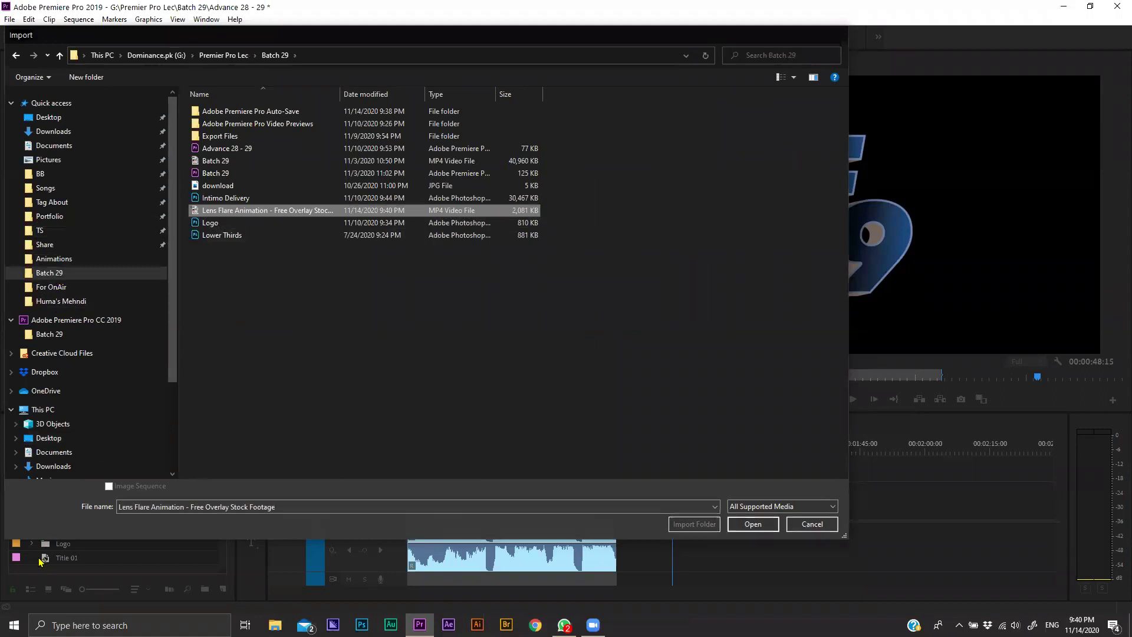
pyautogui.press('Return')
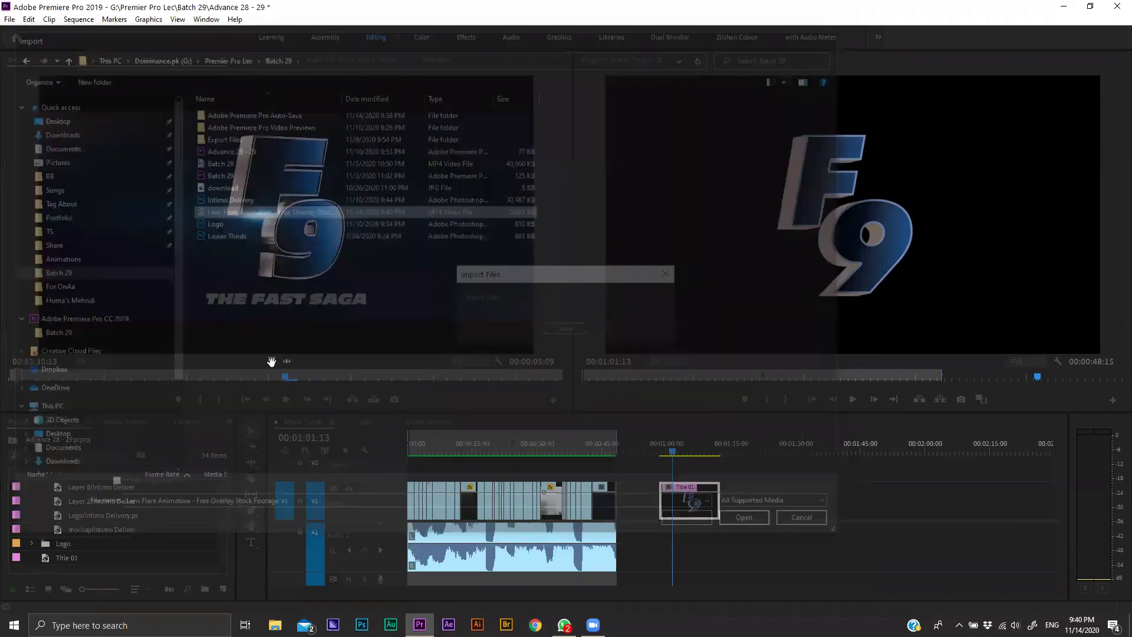
pyautogui.moveTo(145, 381)
pyautogui.mouseDown()
pyautogui.moveTo(160, 384)
pyautogui.moveTo(33, 385)
pyautogui.moveTo(129, 388)
pyautogui.mouseUp()
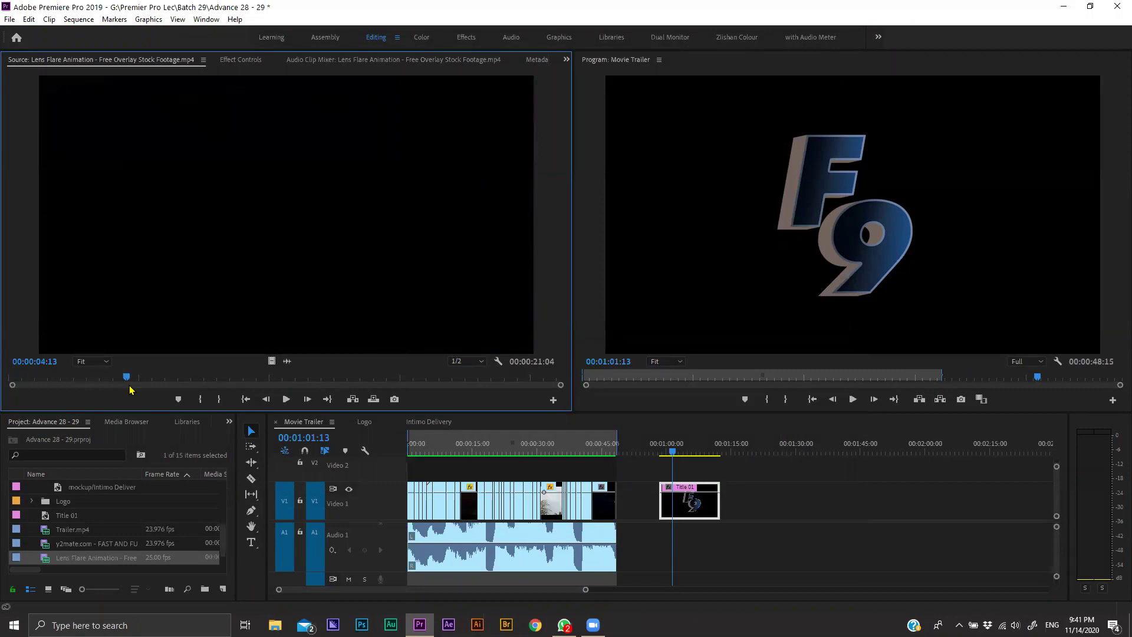
# Step: Mark the flare clip's out point at 00:00:04:13 and place it on the track below Title 01
pyautogui.press('o')
pyautogui.moveTo(272, 361)
pyautogui.mouseDown()
pyautogui.moveTo(649, 504)
pyautogui.moveTo(793, 502)
pyautogui.moveTo(729, 468)
pyautogui.mouseUp()
pyautogui.scroll(3, 731, 495)
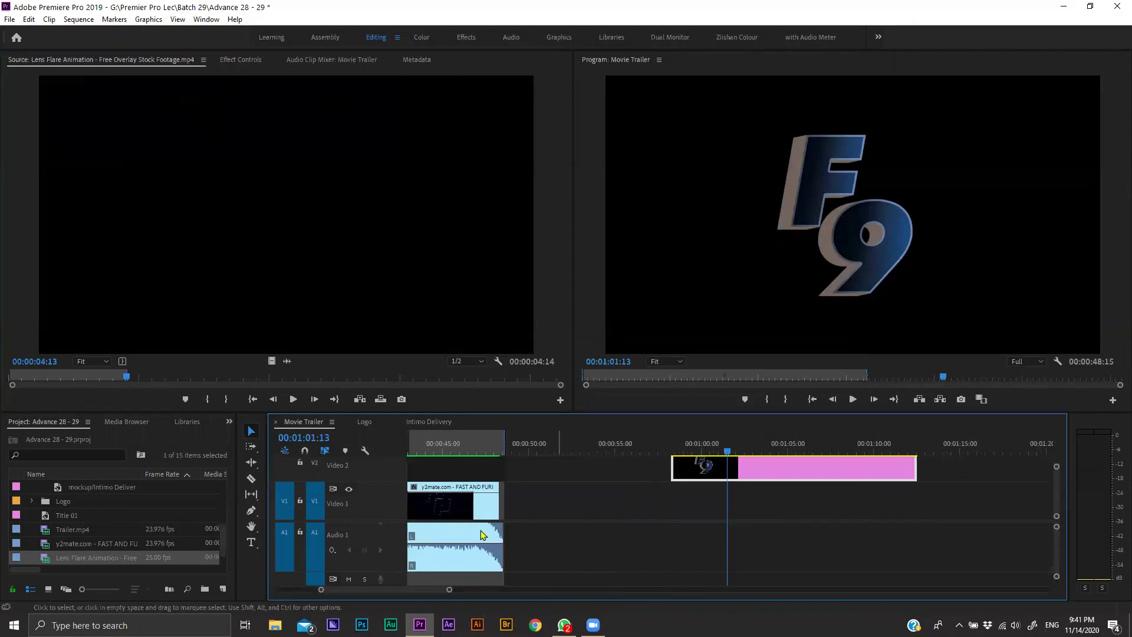
pyautogui.scroll(1, 383, 563)
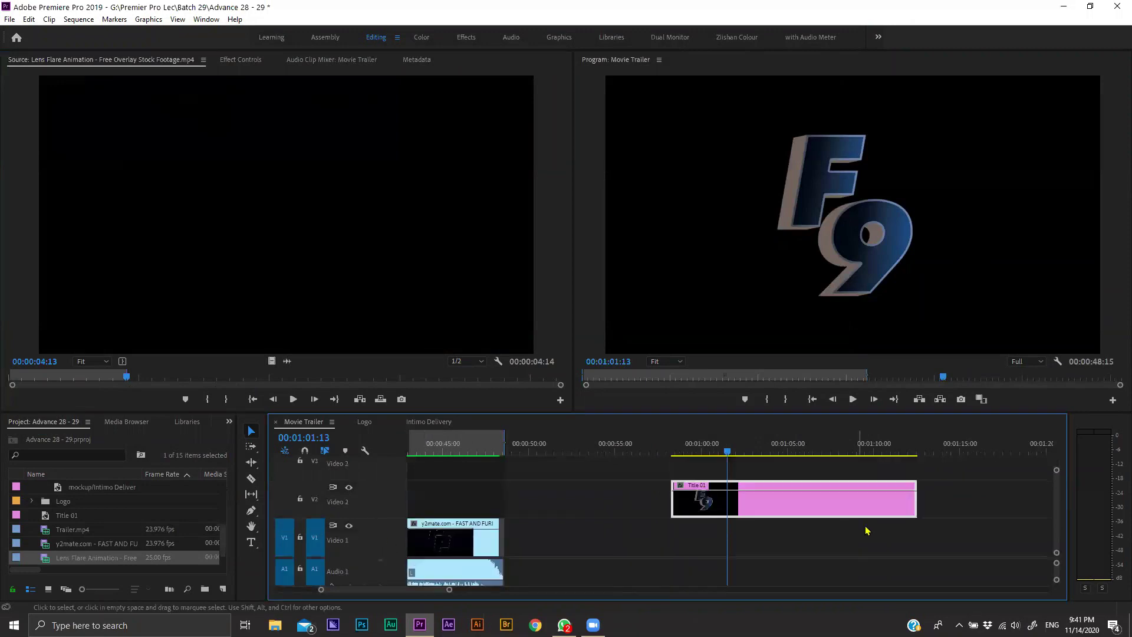
pyautogui.scroll(-2, 879, 545)
pyautogui.moveTo(713, 548); pyautogui.dragTo(689, 554)
pyautogui.press('=')
# Step: Line up the flare clip's start with the title's start and play the title over it
pyautogui.click(637, 452)
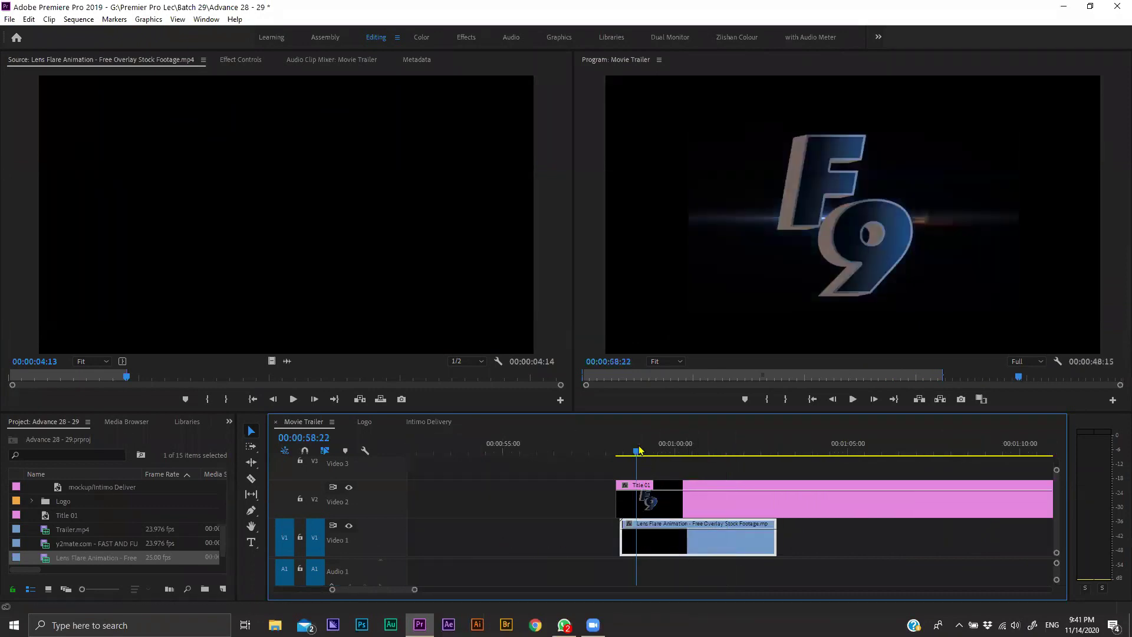
pyautogui.click(315, 499)
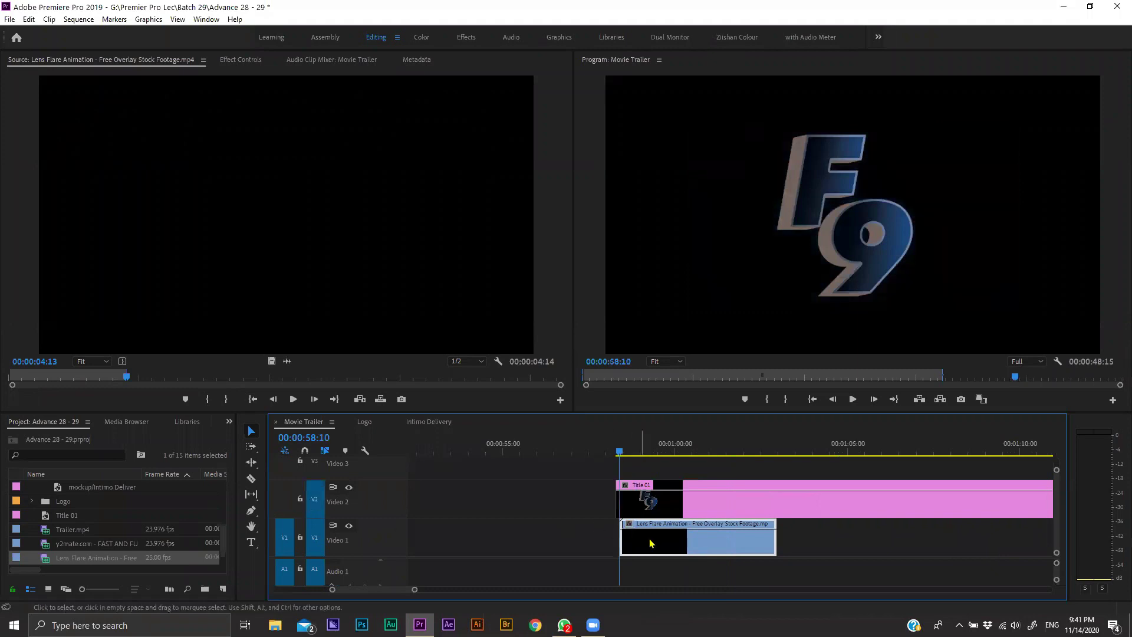
pyautogui.moveTo(670, 541); pyautogui.dragTo(665, 541)
pyautogui.press('Up')
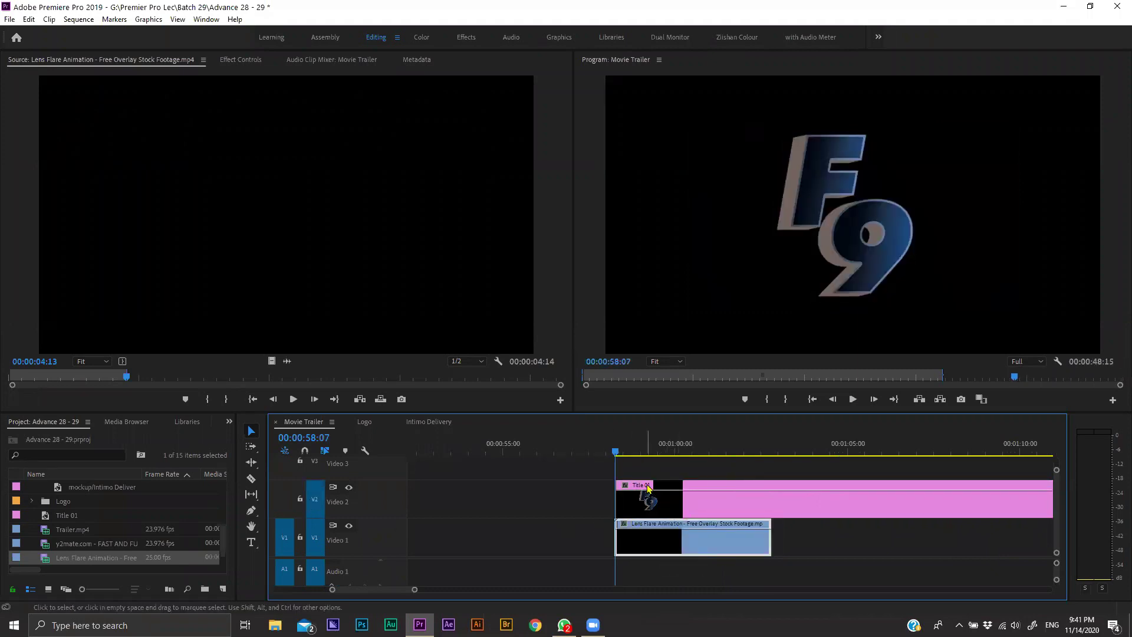
pyautogui.click(648, 488)
pyautogui.press('space')
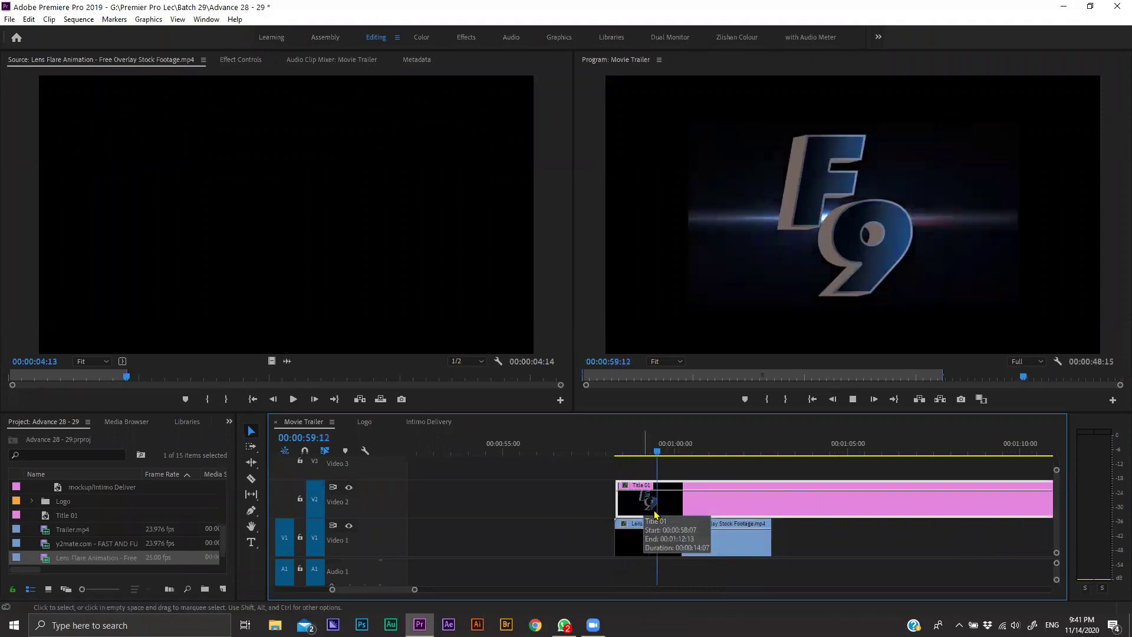
# Step: Scale the flare clip to frame size and move Title 01 to start with it at 00:00:58:07
pyautogui.rightClick(654, 538)
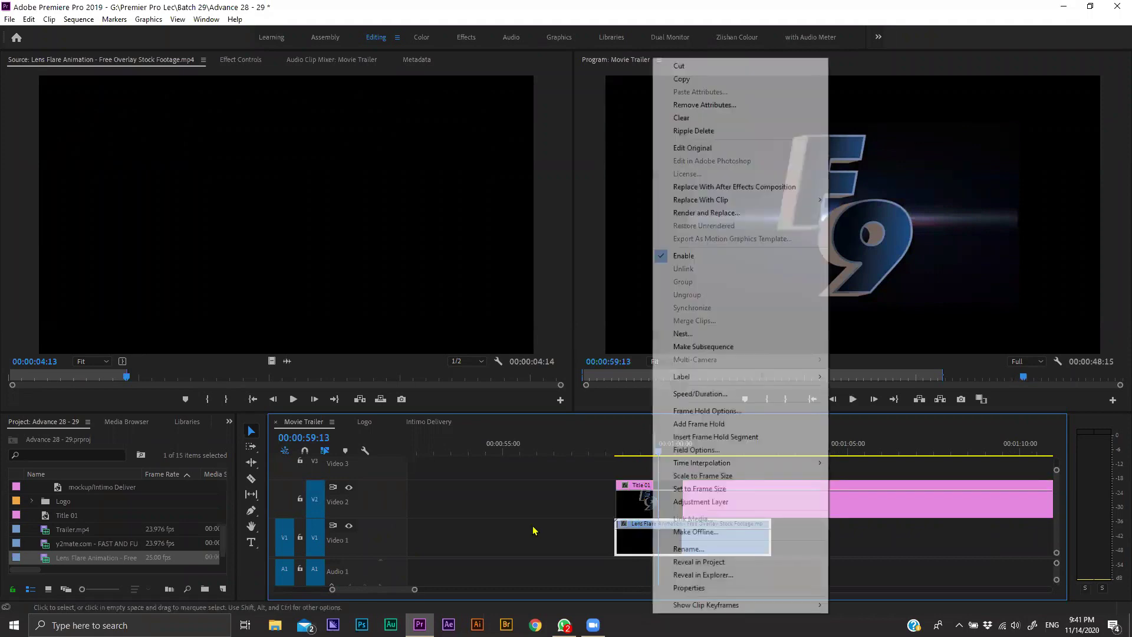
pyautogui.hotkey('ctrl', 'z')
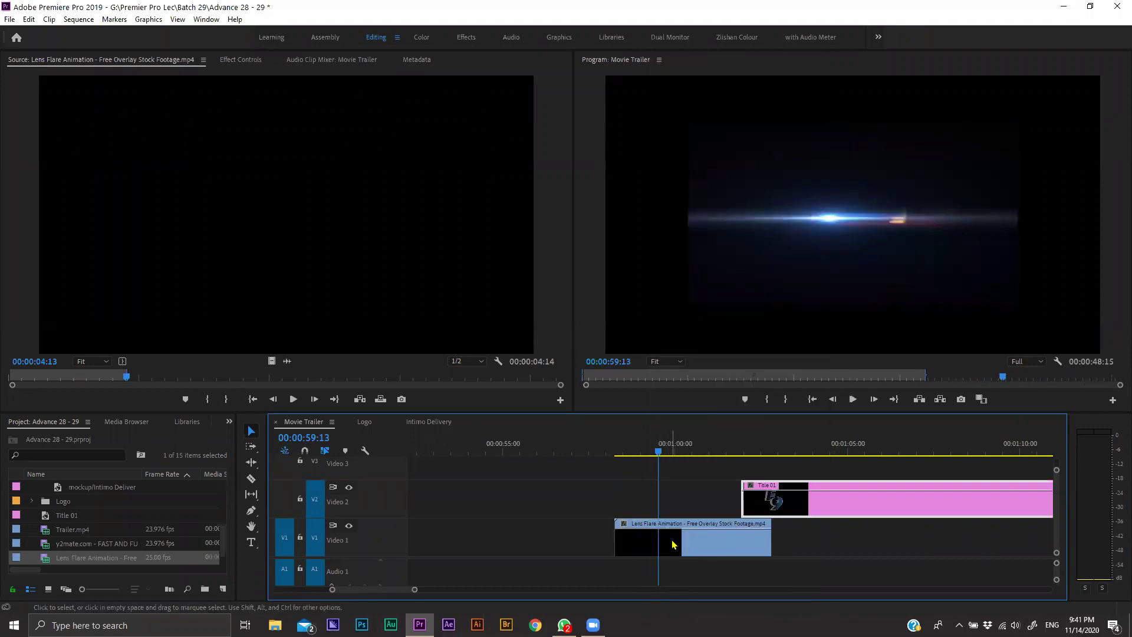
pyautogui.rightClick(671, 533)
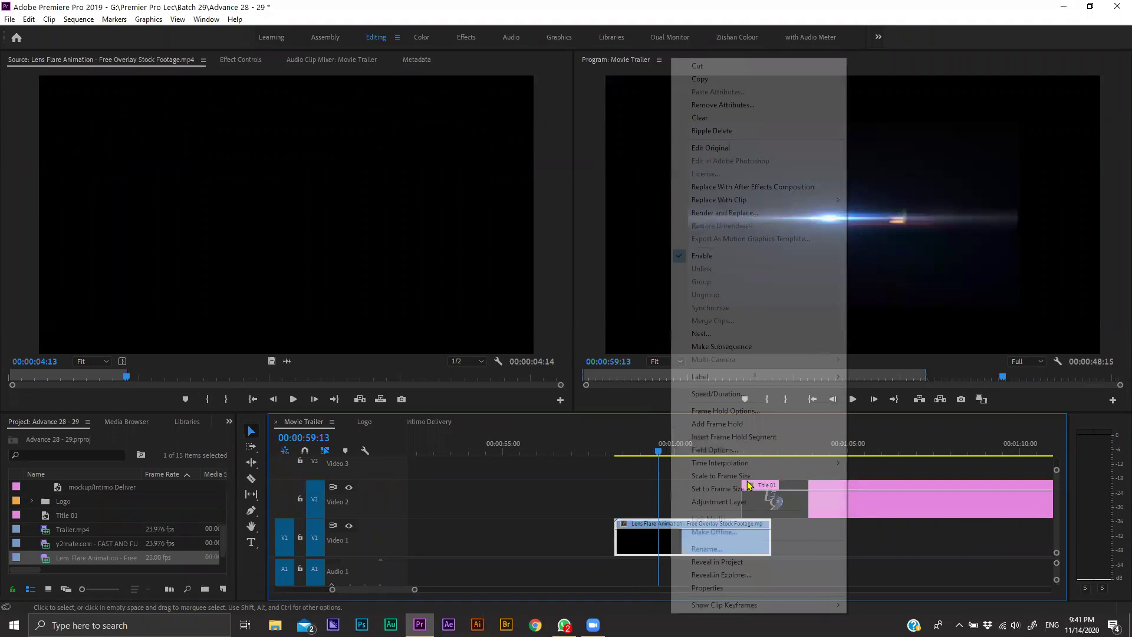
pyautogui.click(750, 476)
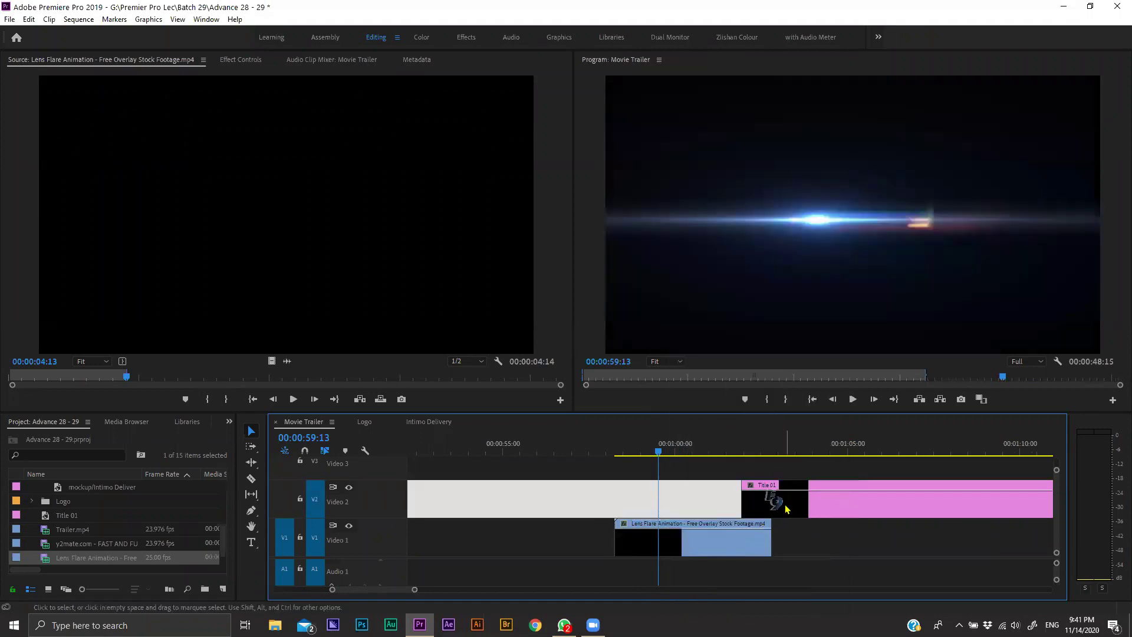
pyautogui.moveTo(787, 509); pyautogui.dragTo(661, 519)
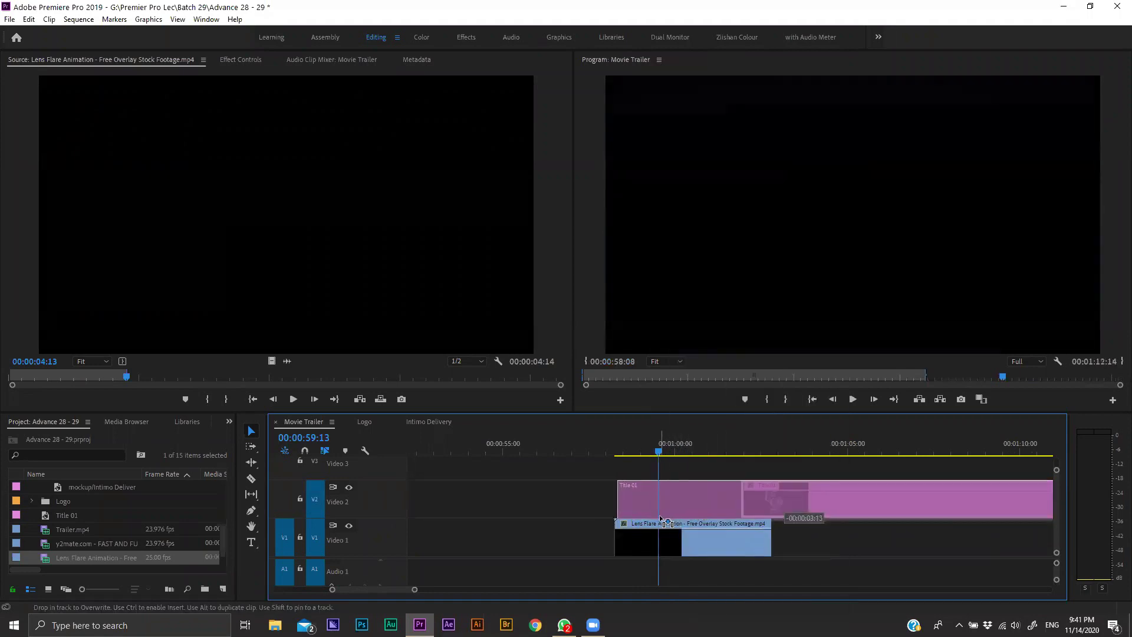
pyautogui.moveTo(660, 519); pyautogui.dragTo(659, 517)
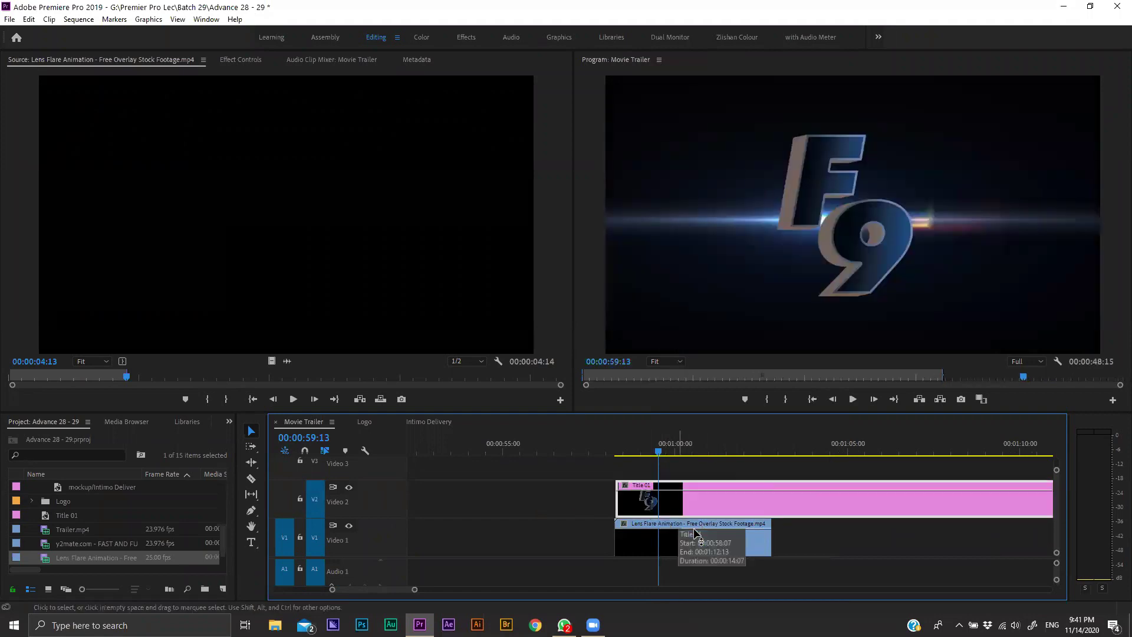
# Step: In the Legacy Titler, tint the F9 fill gradient stop blue, leaving the stroke colour unchanged
pyautogui.doubleClick(658, 507)
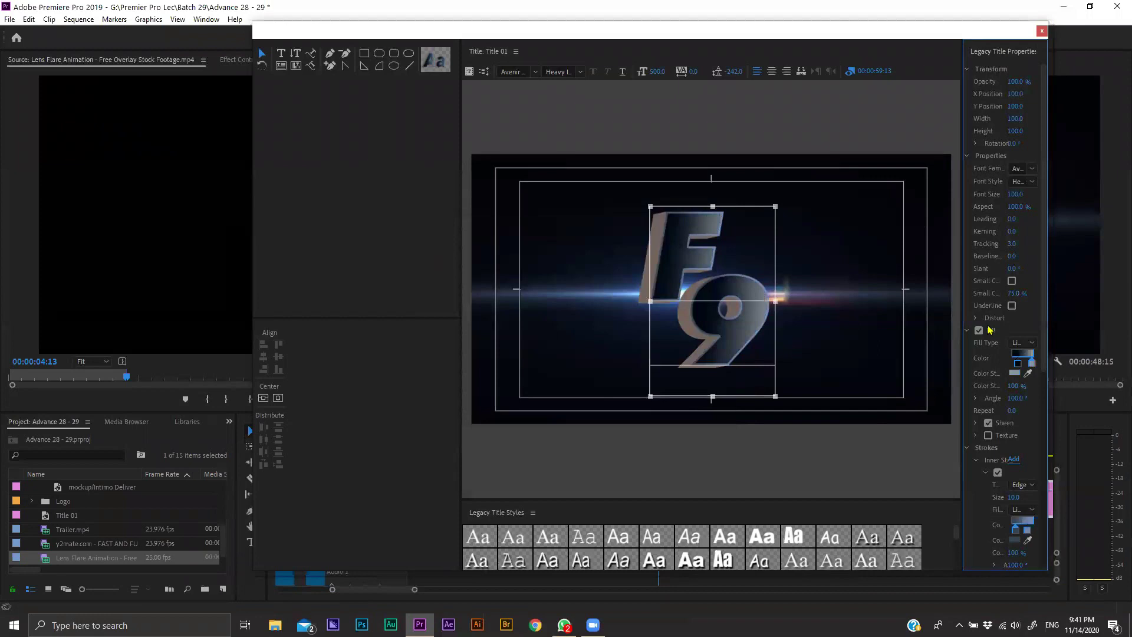
pyautogui.click(1032, 361)
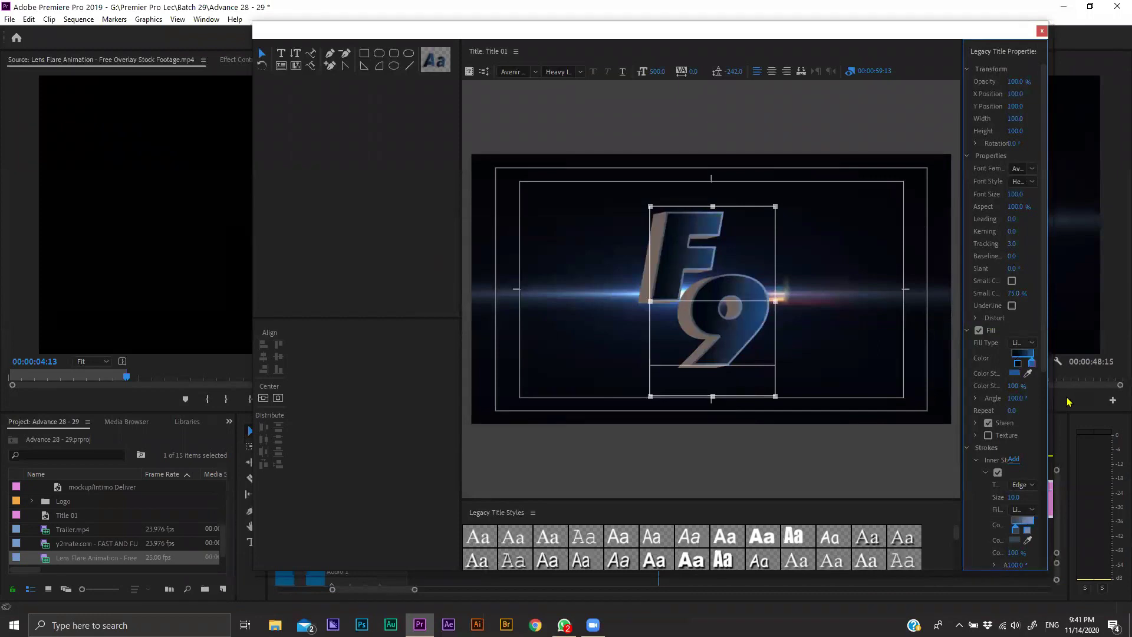
pyautogui.doubleClick(1027, 531)
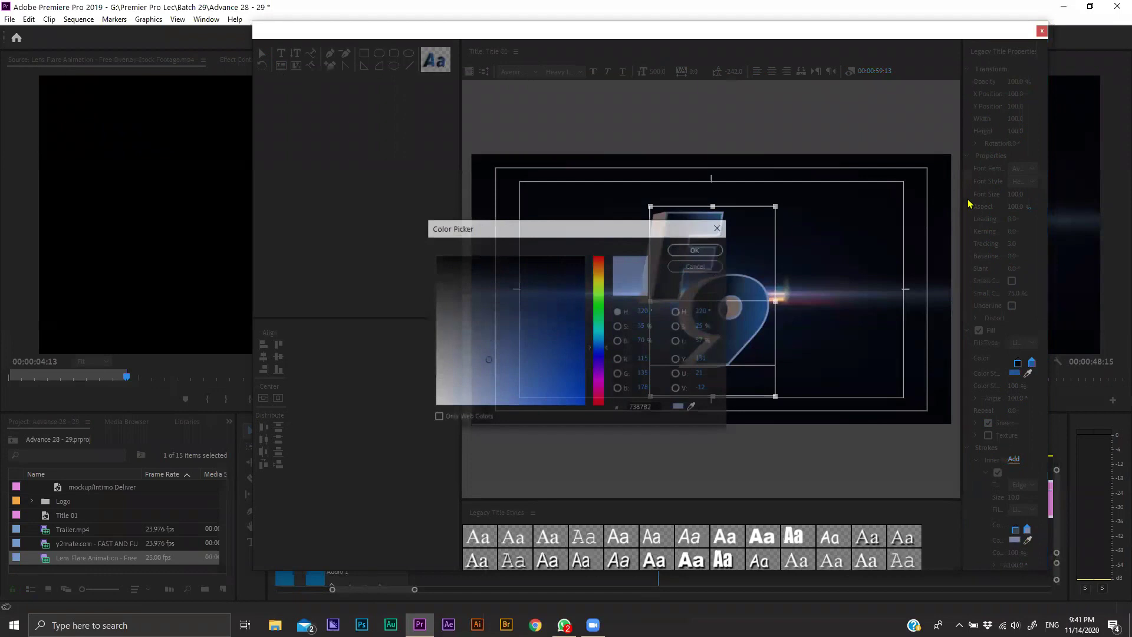
pyautogui.press('Return')
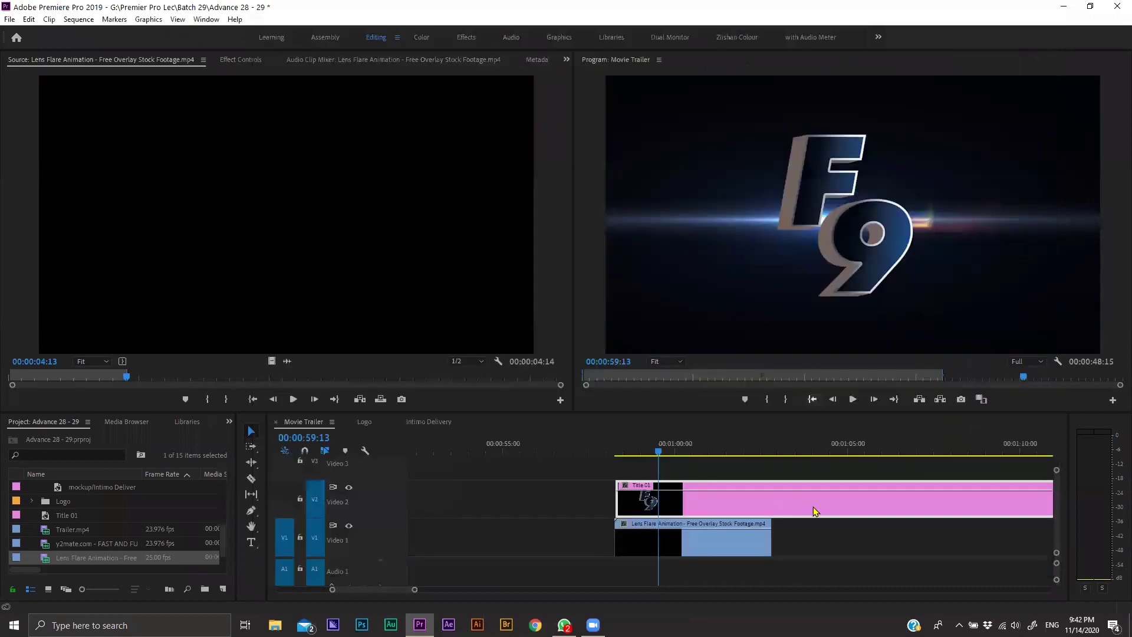
# Step: Delete the leftover second title clip and trim Title 01's end to match the flare clip
pyautogui.press('Delete')
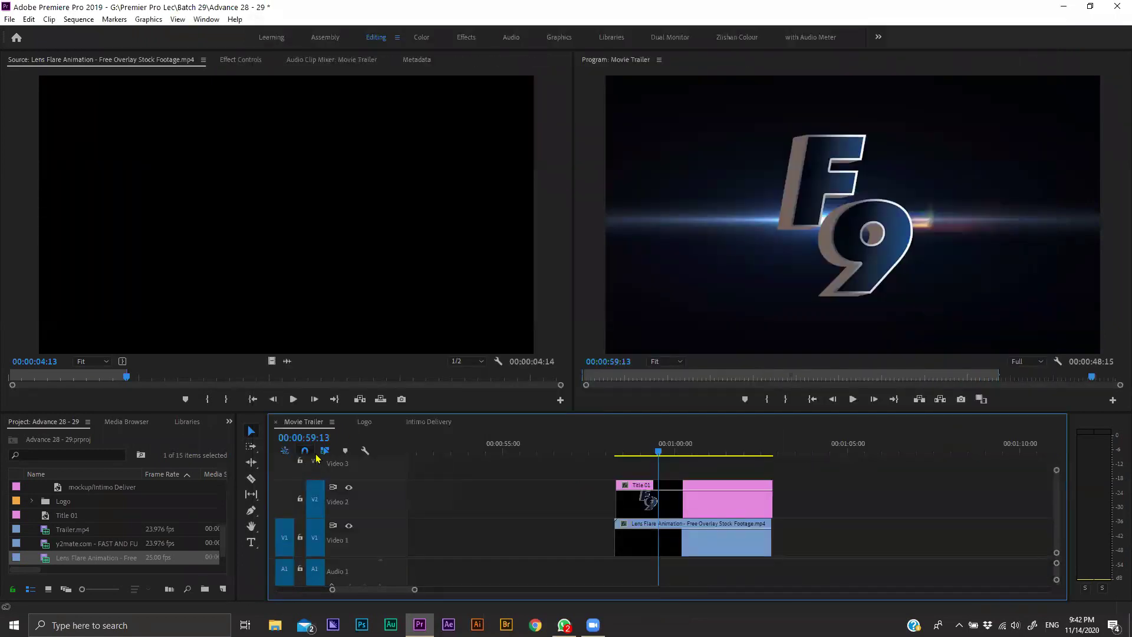
pyautogui.press('=')
pyautogui.click(930, 510)
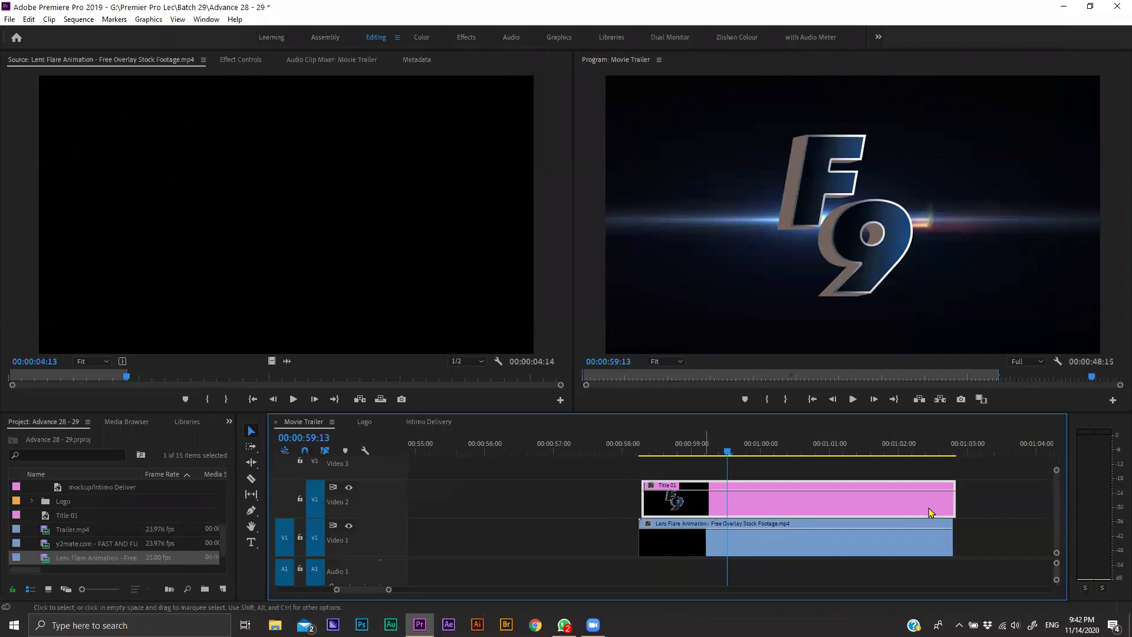
pyautogui.moveTo(959, 490); pyautogui.dragTo(952, 489)
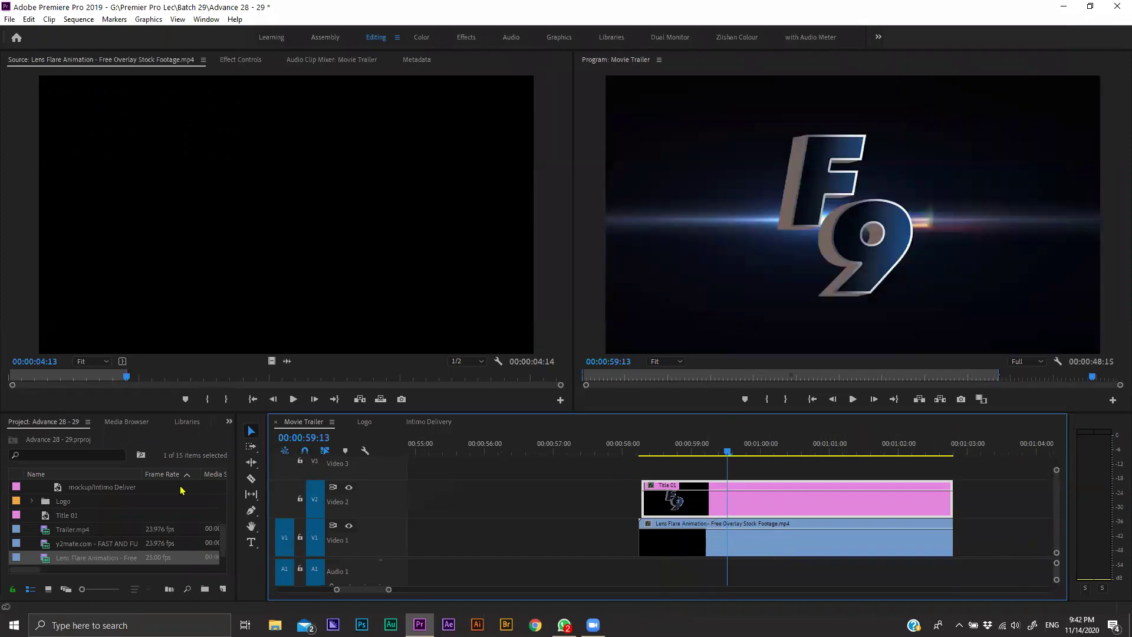
# Step: Search Effects for 'basi', match Title 01's start to the flare clip, and apply Basic 3D to it
pyautogui.click(229, 423)
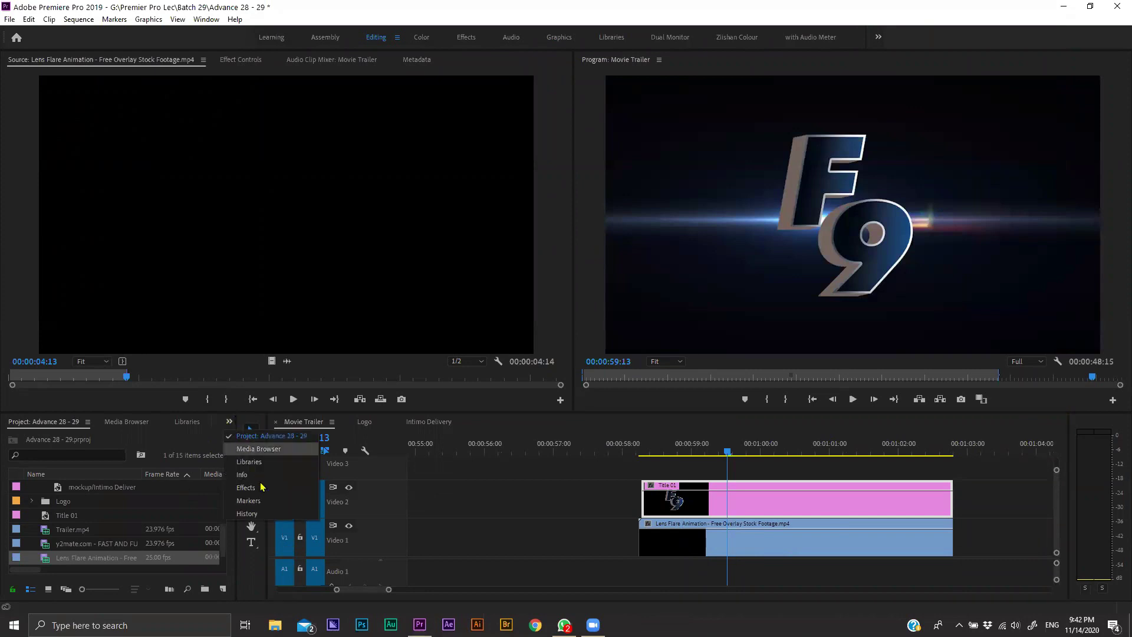
pyautogui.click(246, 487)
pyautogui.click(90, 438)
pyautogui.write('bas')
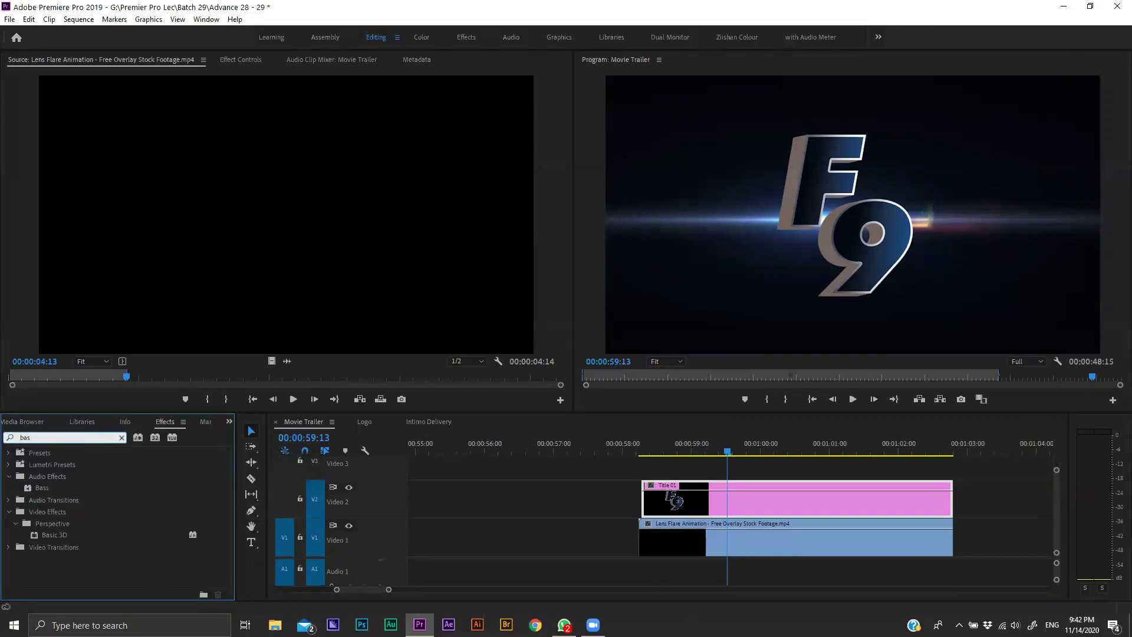
pyautogui.write('i')
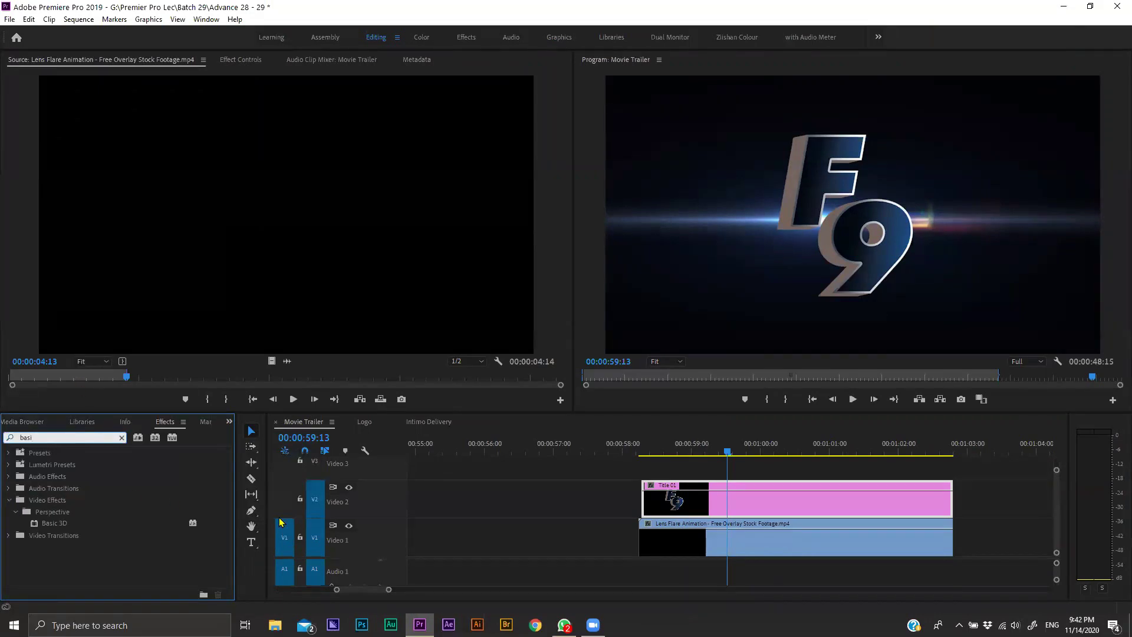
pyautogui.moveTo(640, 498); pyautogui.dragTo(638, 499)
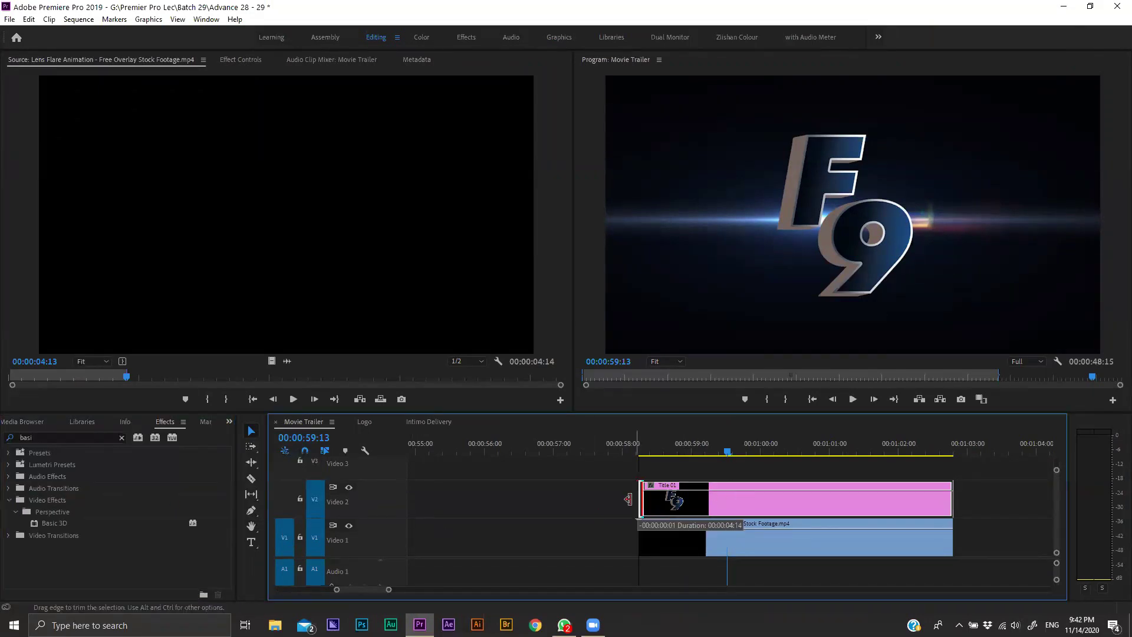
pyautogui.press('Up')
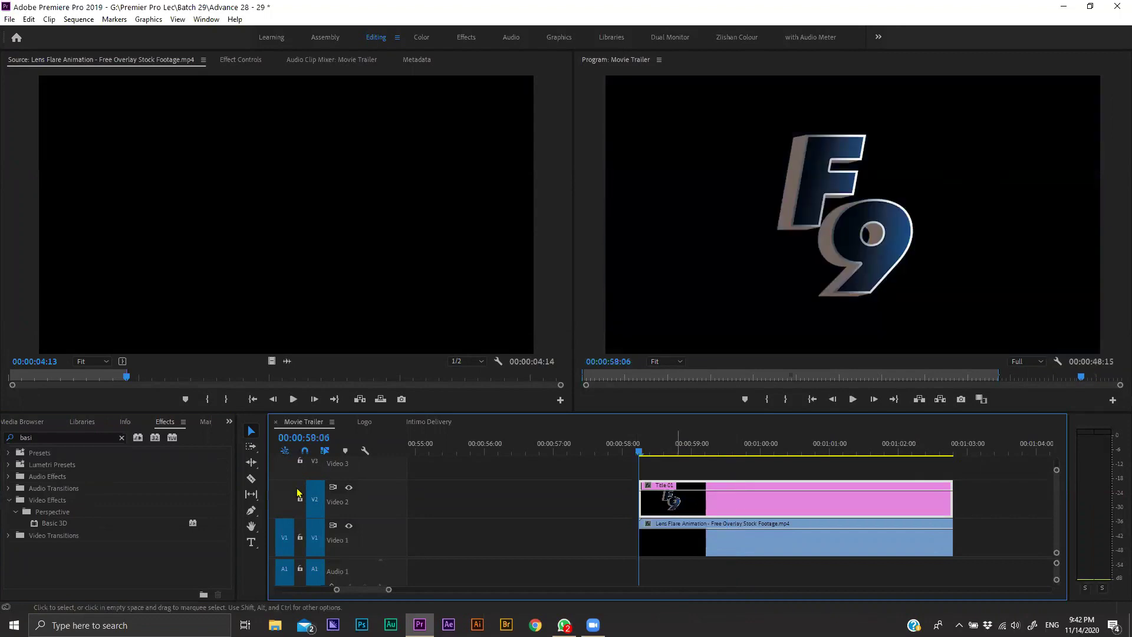
pyautogui.moveTo(51, 523); pyautogui.dragTo(767, 499)
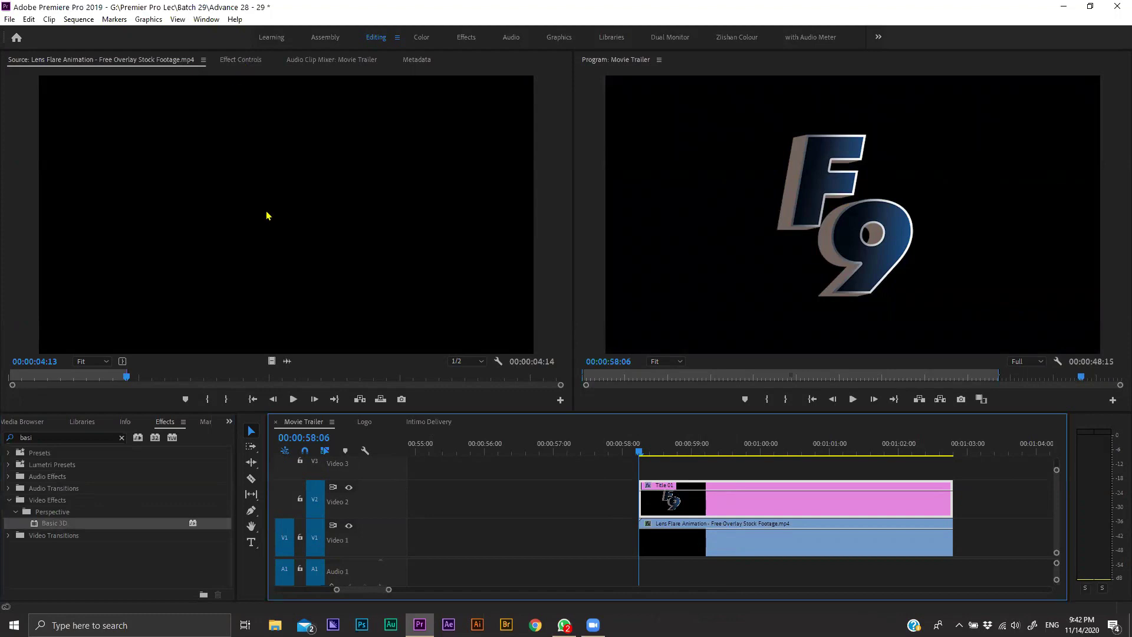
# Step: Keyframe Basic 3D Distance to Image from -100 at the title's start to 0 around 00:00:59:13, then preview
pyautogui.hotkey('shift', '5')
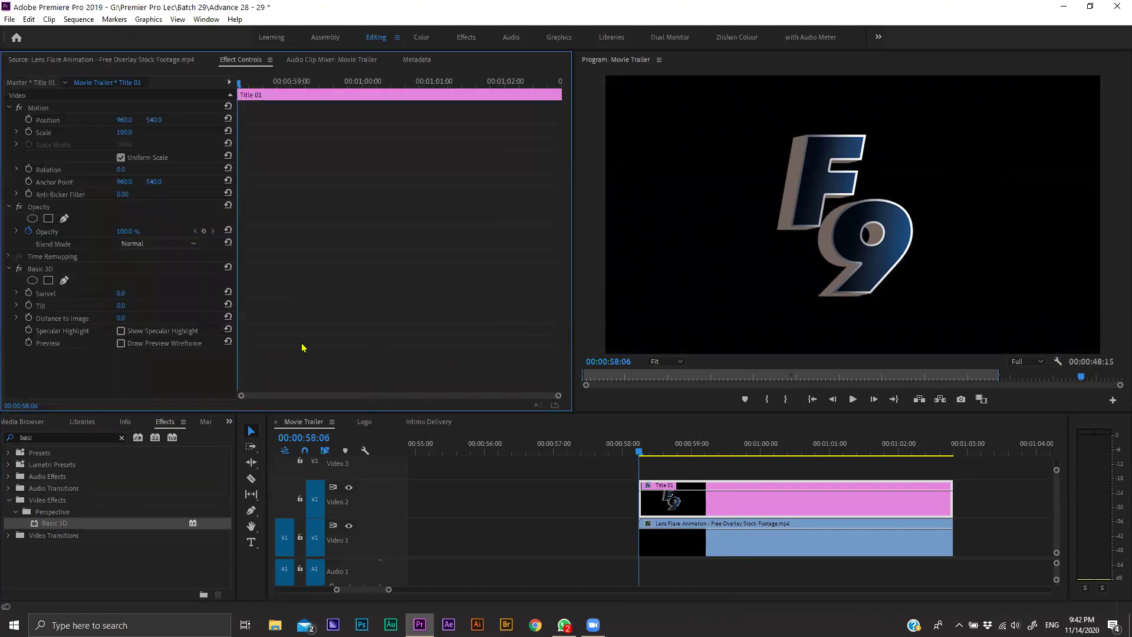
pyautogui.click(614, 430)
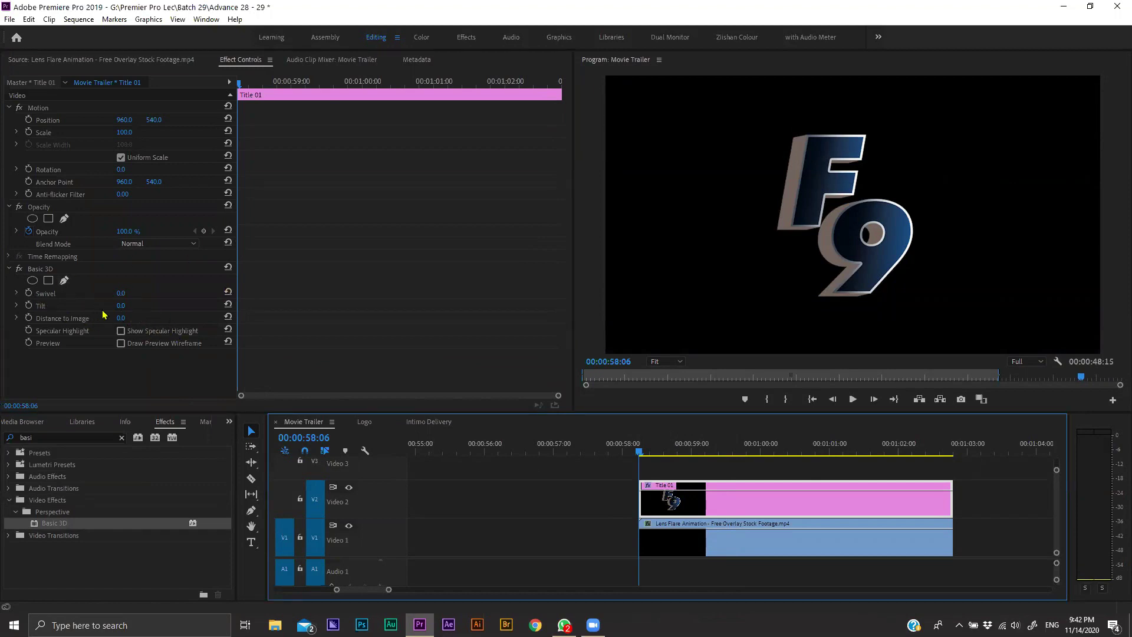
pyautogui.click(28, 318)
pyautogui.click(672, 451)
pyautogui.moveTo(688, 450); pyautogui.dragTo(729, 451)
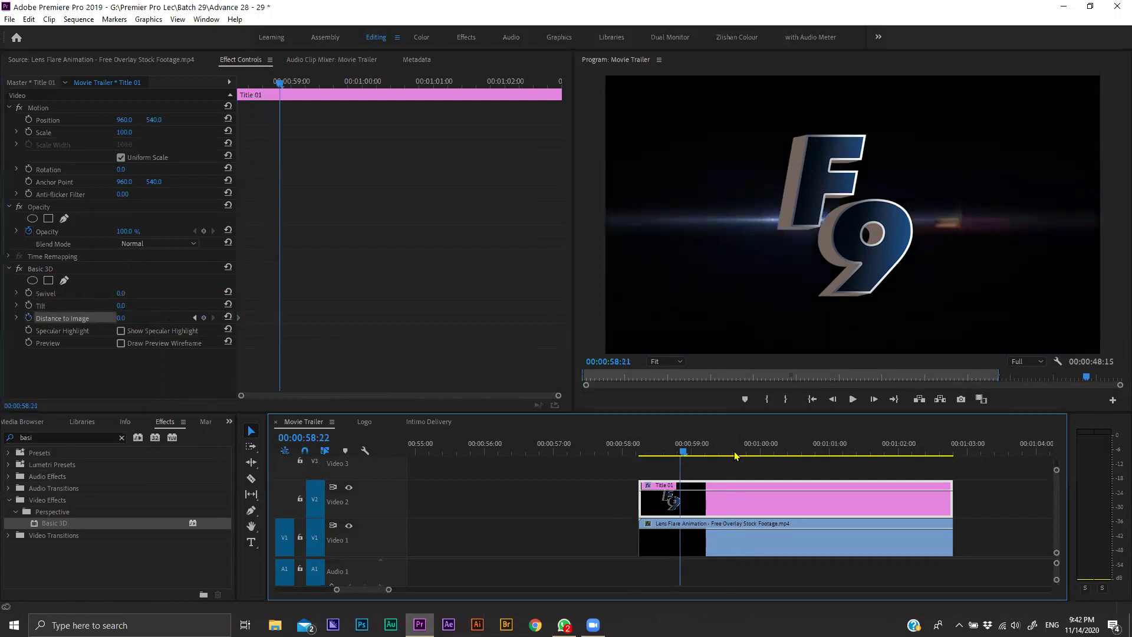
pyautogui.click(240, 323)
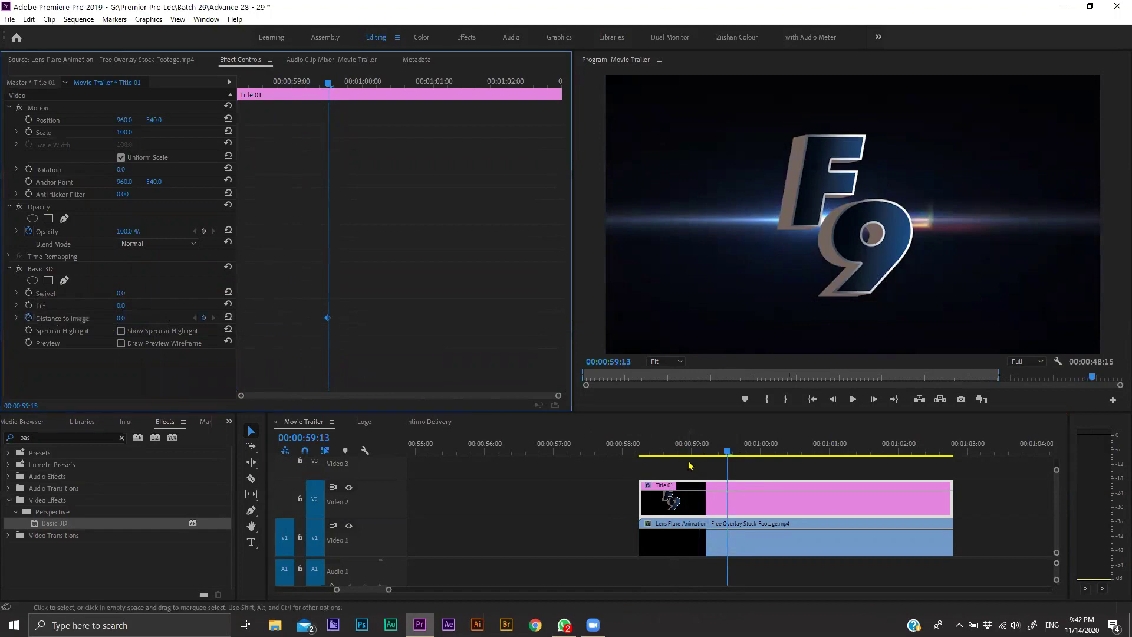
pyautogui.moveTo(669, 452); pyautogui.dragTo(639, 473)
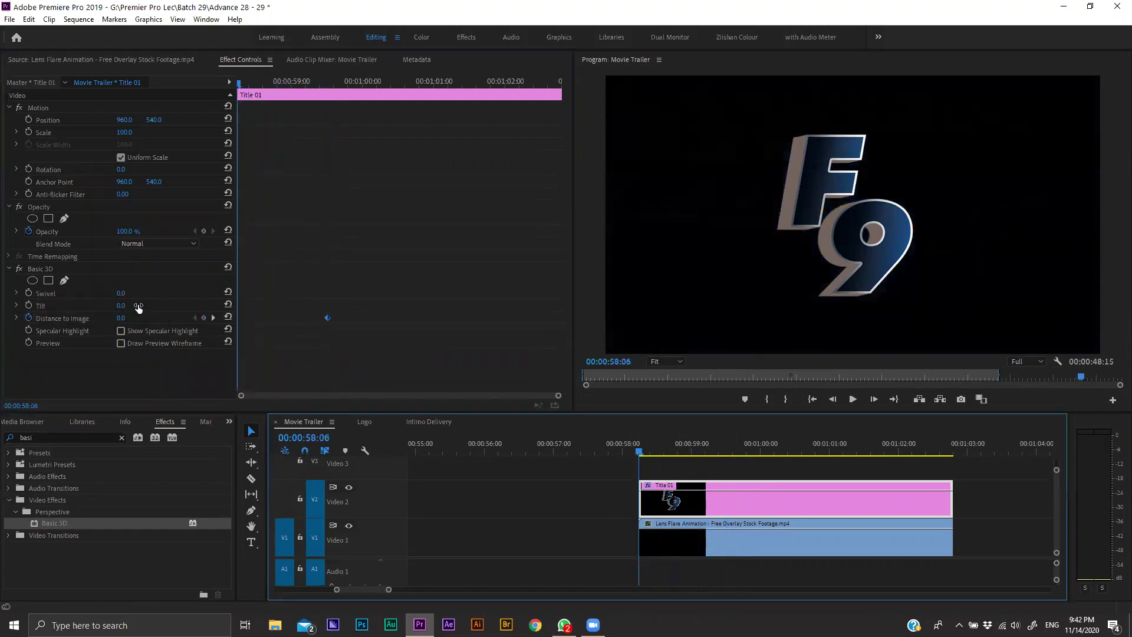
pyautogui.moveTo(121, 317); pyautogui.dragTo(57, 318)
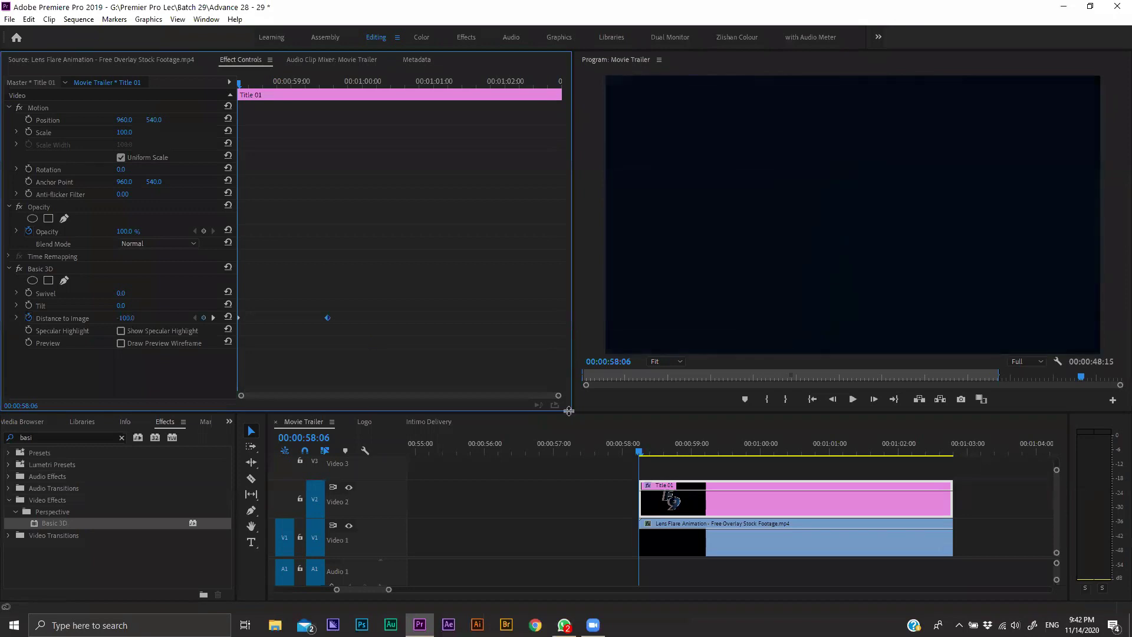
pyautogui.press('space')
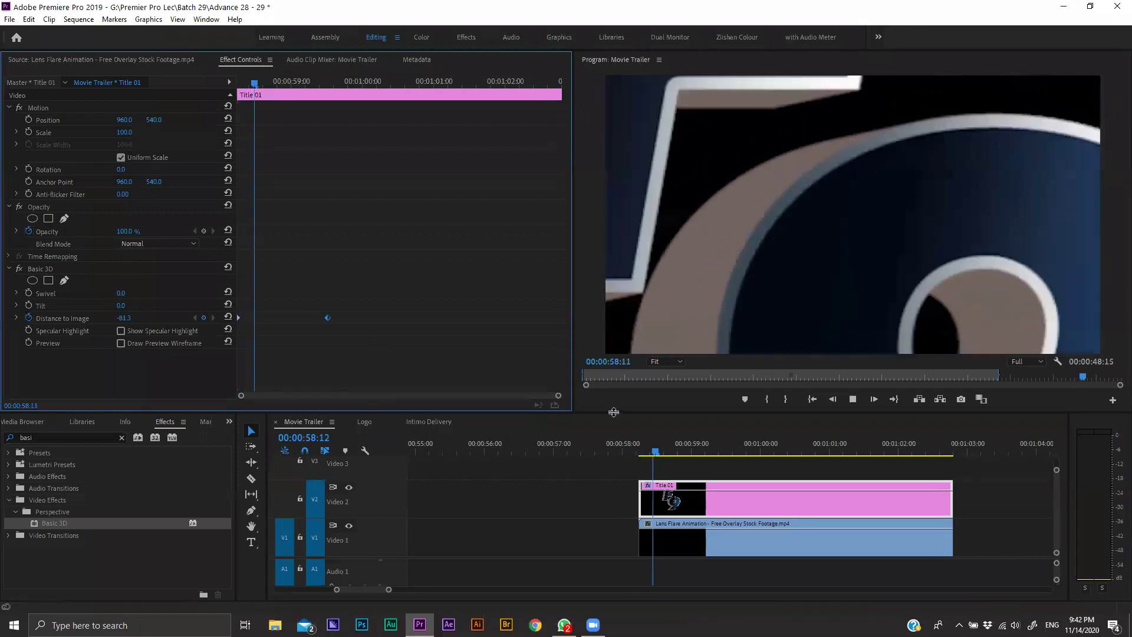
pyautogui.press('space')
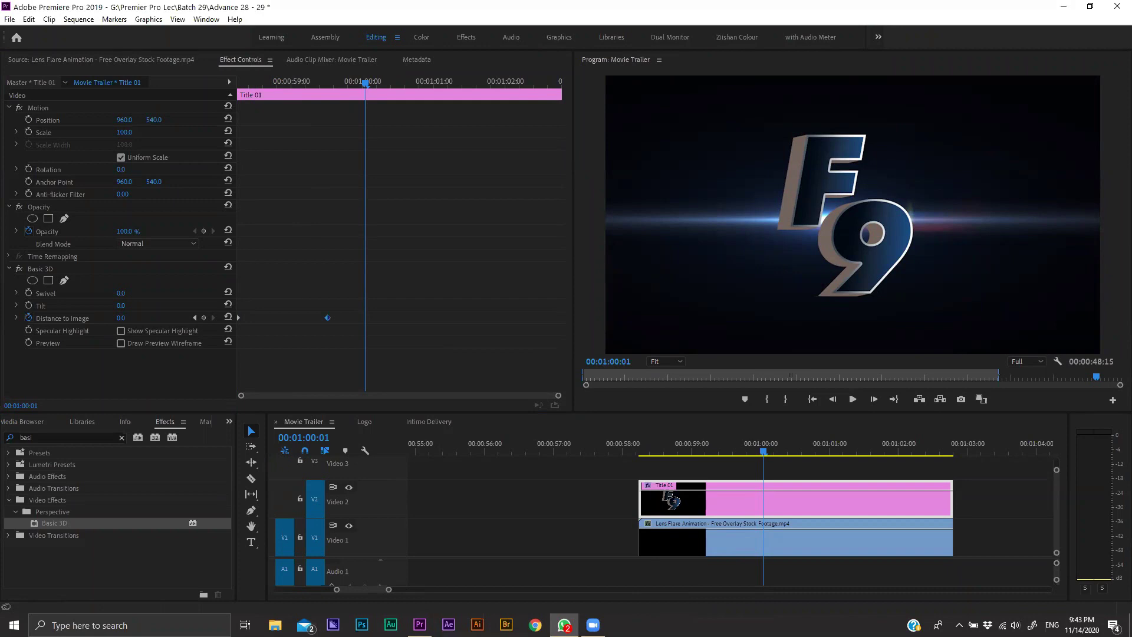
# Step: Move the 0 keyframe earlier so F9 lands sooner, replay, and select both Distance to Image keyframes
pyautogui.click(666, 557)
pyautogui.press('j')
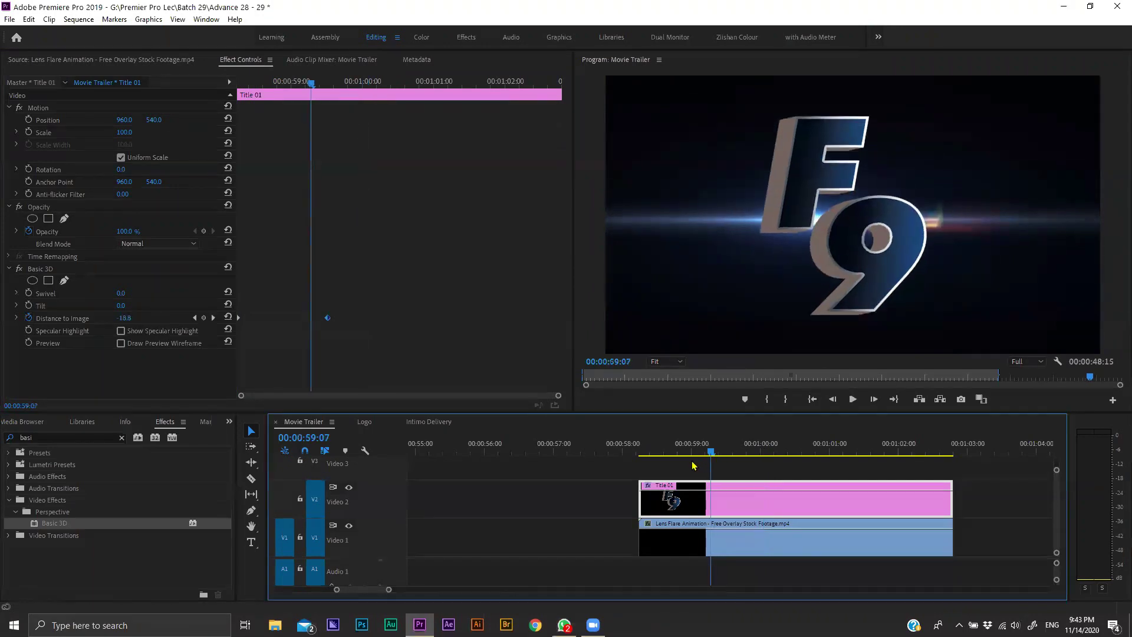
pyautogui.moveTo(328, 320); pyautogui.dragTo(293, 318)
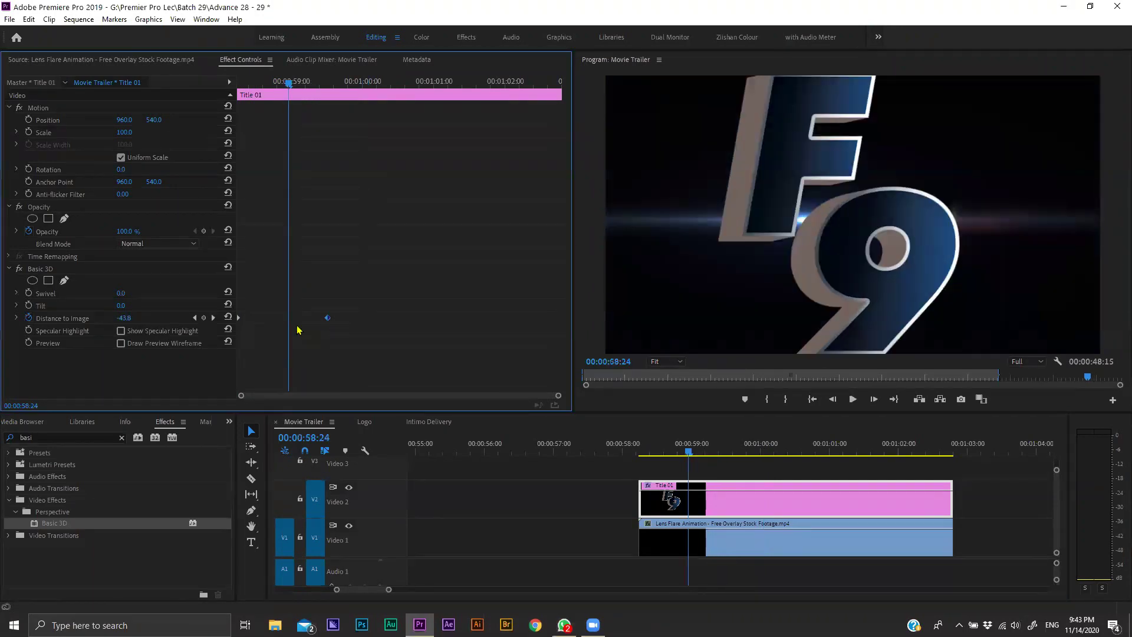
pyautogui.click(677, 491)
pyautogui.press('l')
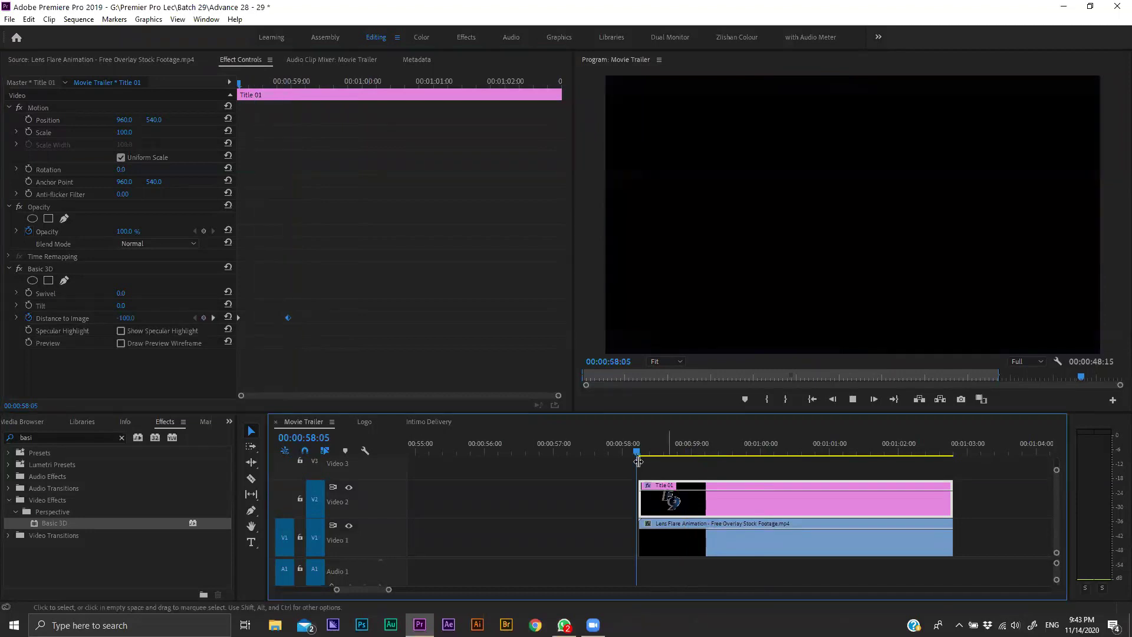
pyautogui.press('Up')
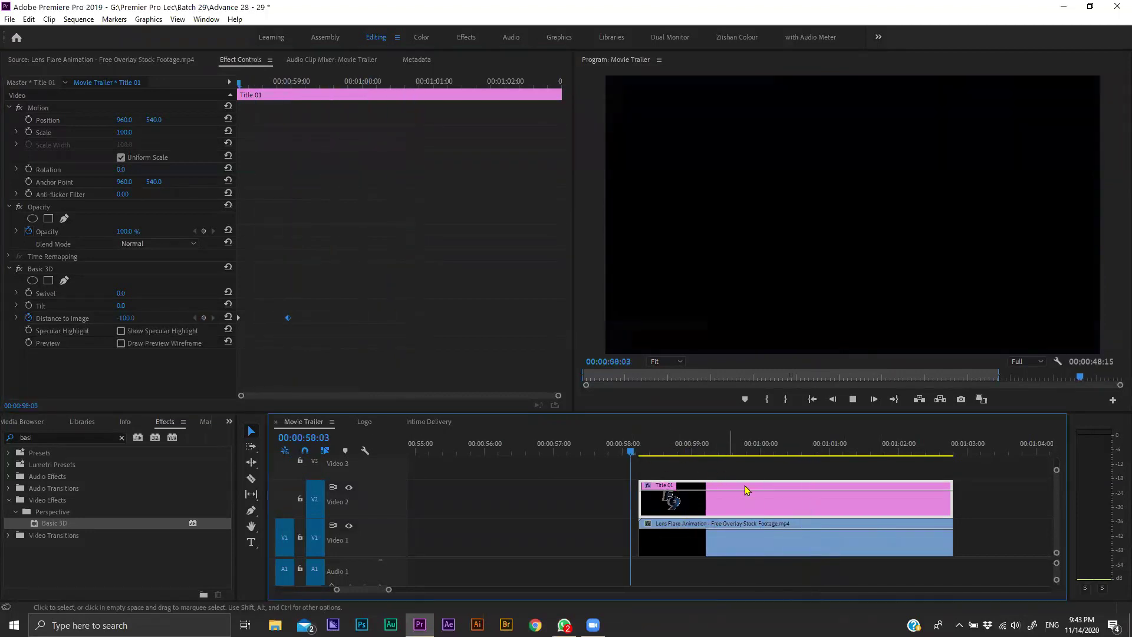
pyautogui.moveTo(342, 298); pyautogui.dragTo(230, 336)
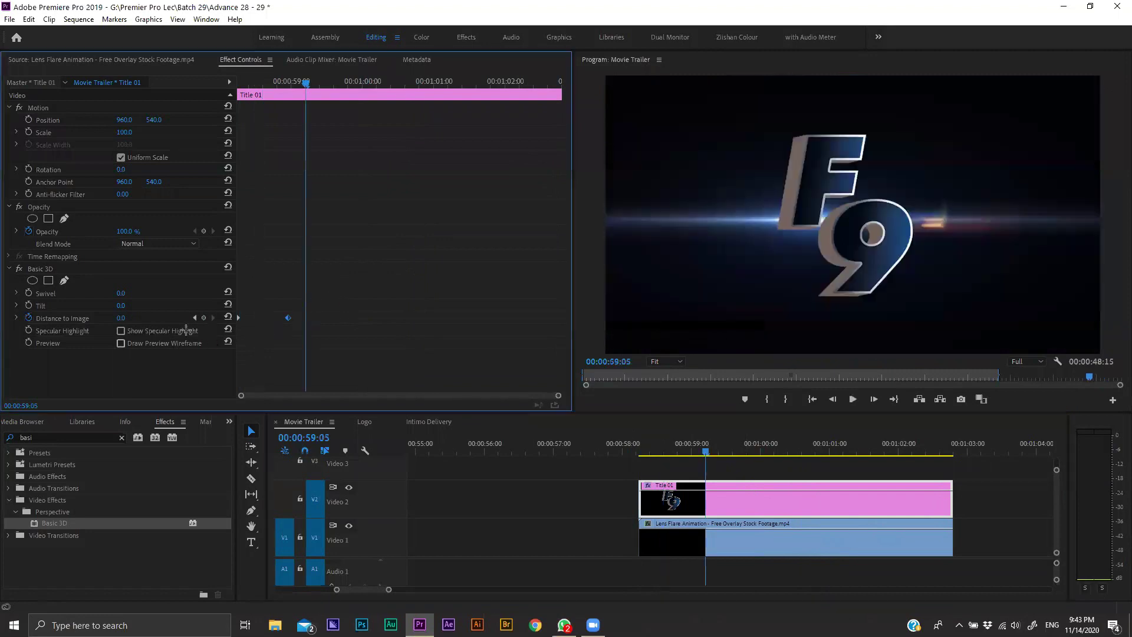
# Step: Give the Distance to Image keyframes smooth easing and play back the result
pyautogui.rightClick(288, 319)
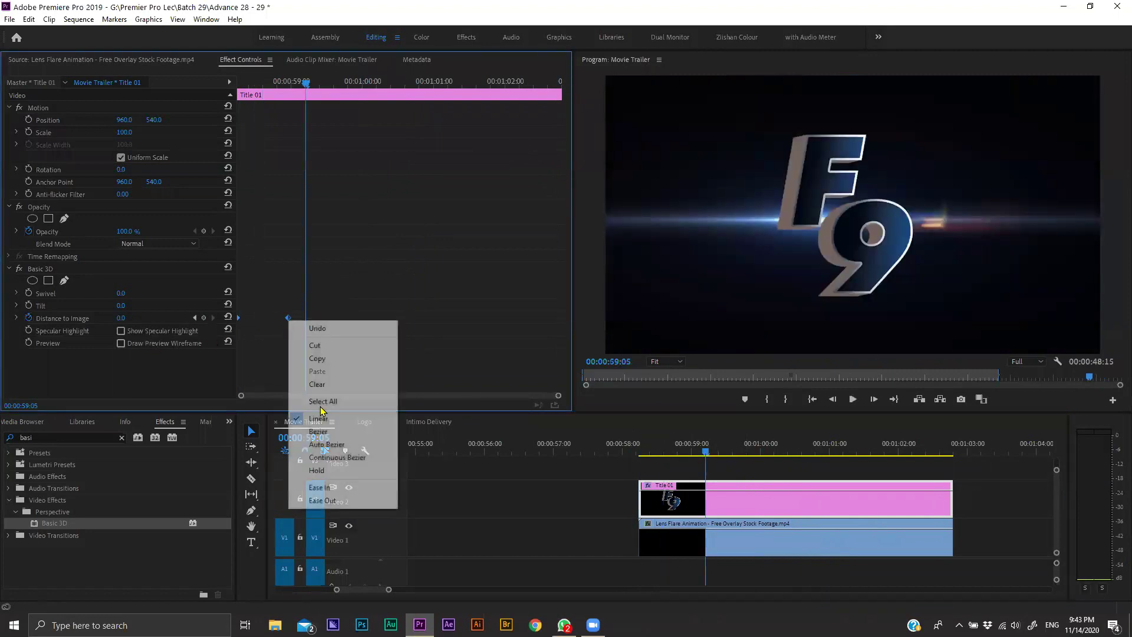
pyautogui.click(328, 445)
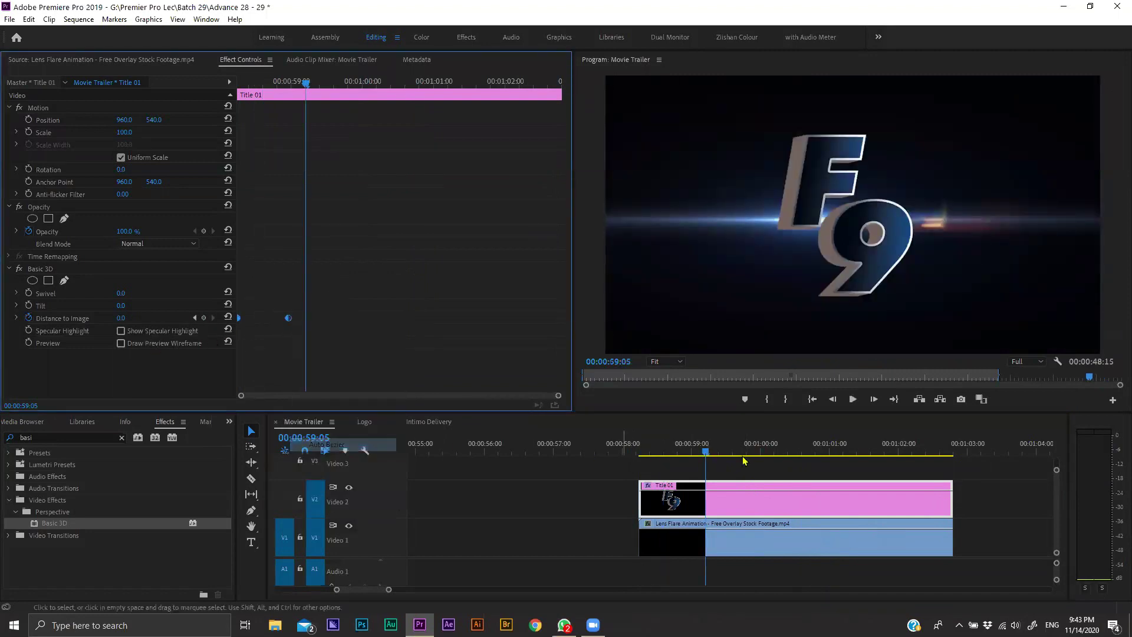
pyautogui.click(670, 490)
pyautogui.hotkey('shift', 'k')
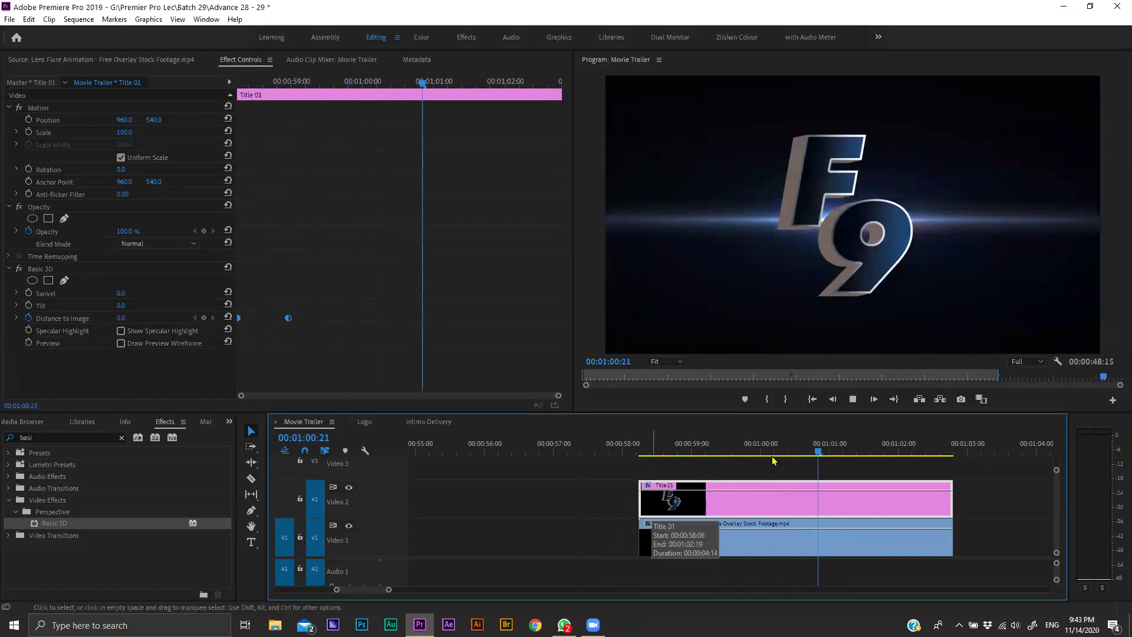
# Step: Add a Swivel keyframe of 0.0 at 00:00:58:24, where the zoom finishes
pyautogui.click(667, 451)
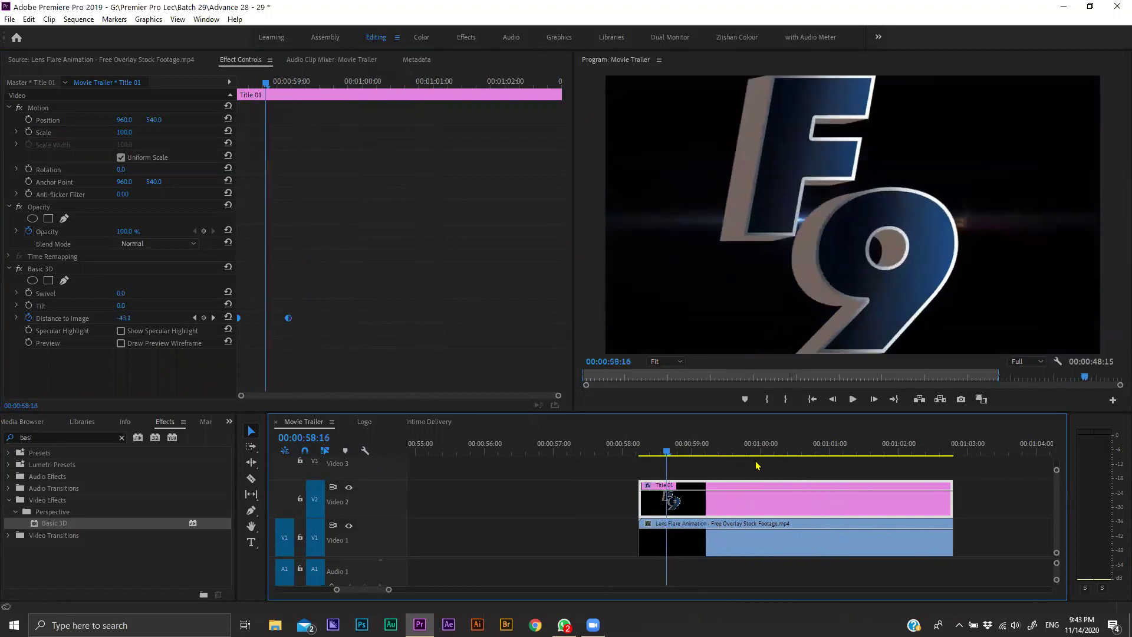
pyautogui.moveTo(654, 451); pyautogui.dragTo(692, 451)
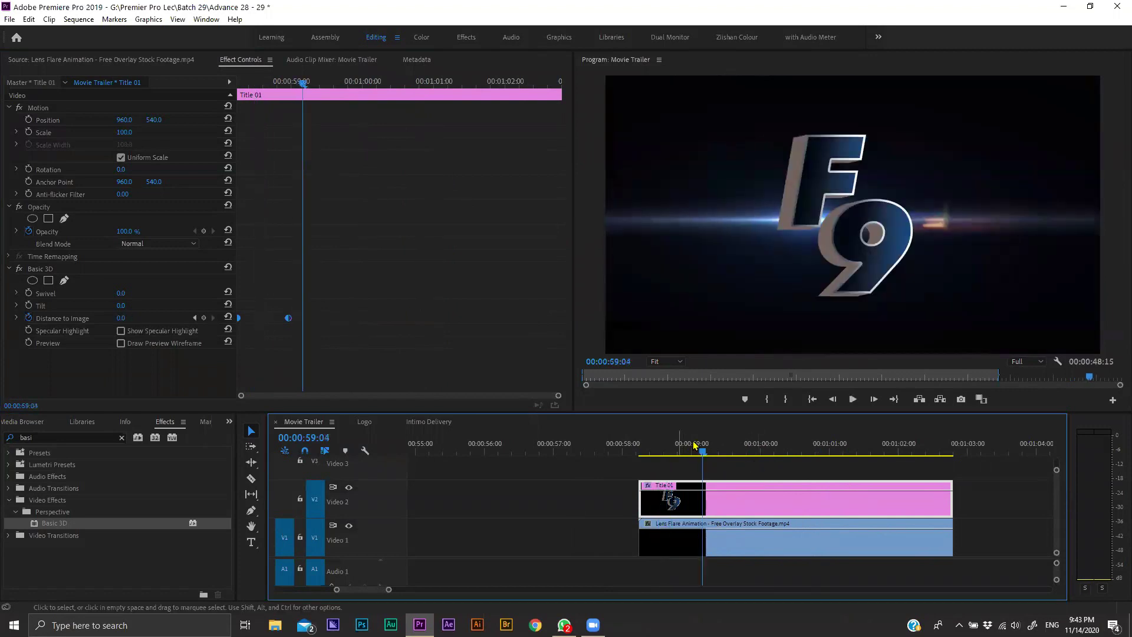
pyautogui.press('Left')
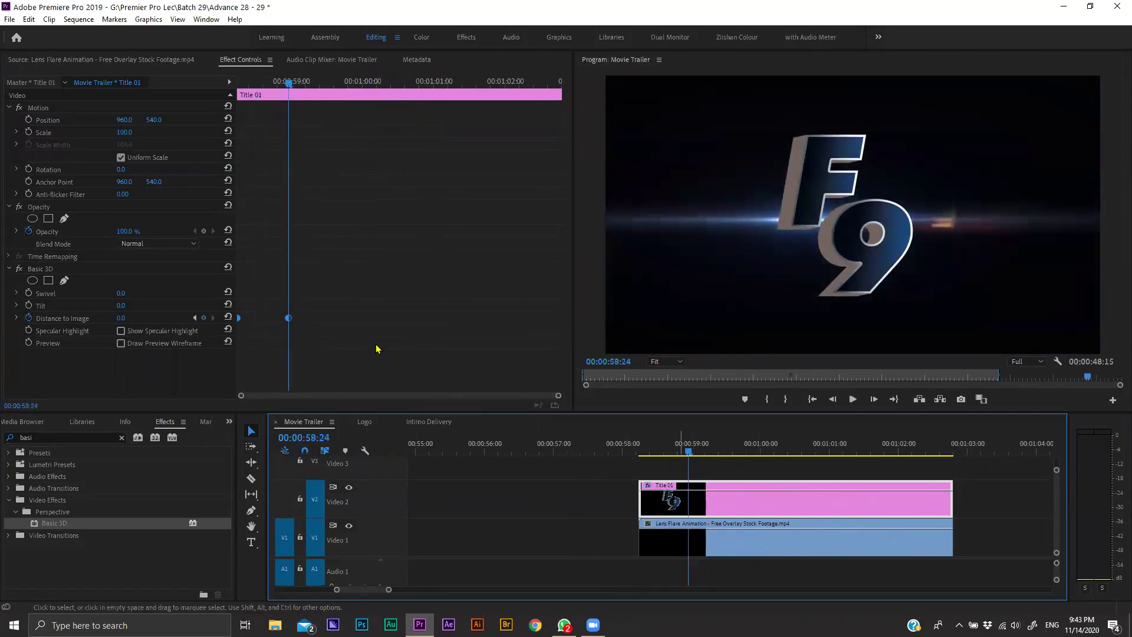
pyautogui.click(28, 293)
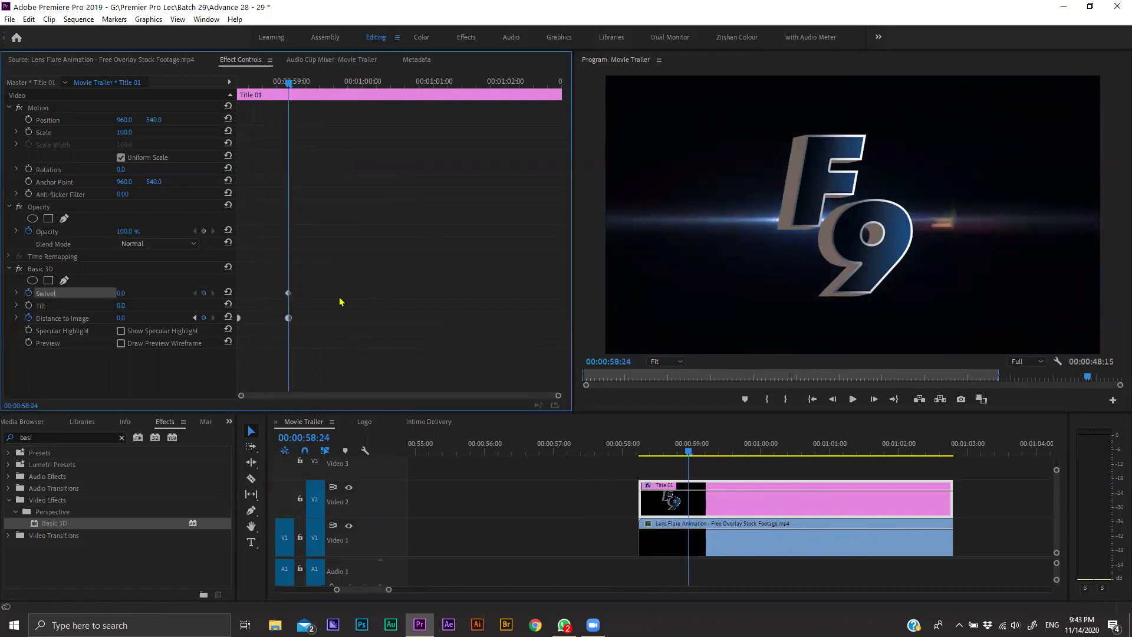
# Step: Add a rotated Swivel keyframe near 00:01:00:08, shift it earlier, and set it to Auto Bezier
pyautogui.click(787, 455)
pyautogui.moveTo(128, 296)
pyautogui.mouseDown()
pyautogui.moveTo(140, 296)
pyautogui.moveTo(105, 293)
pyautogui.mouseUp()
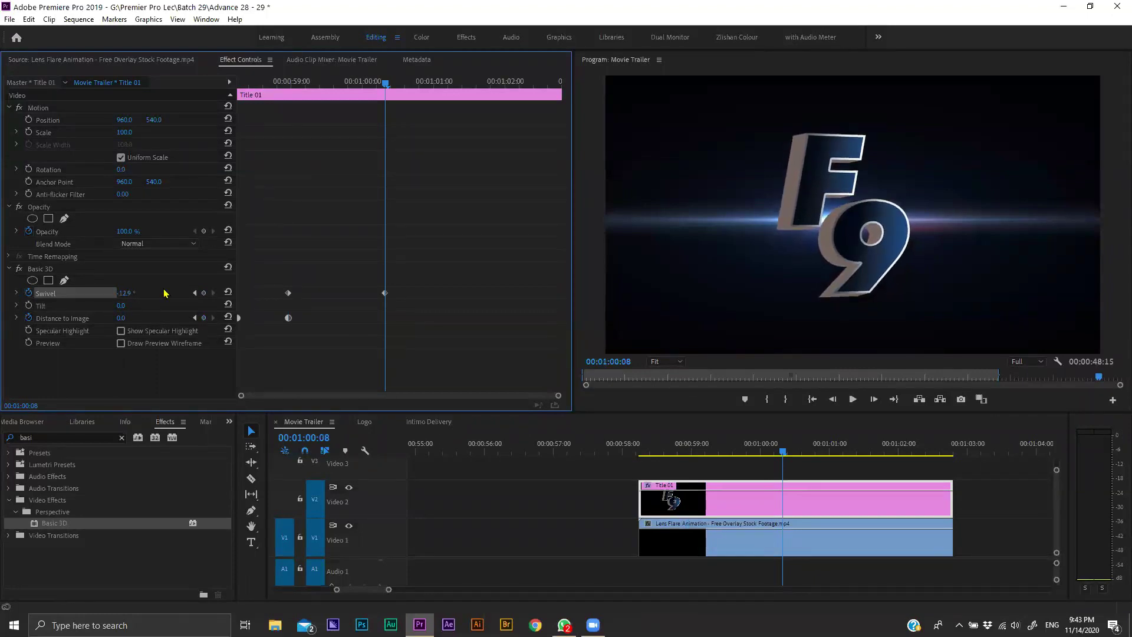
pyautogui.moveTo(288, 293)
pyautogui.mouseDown()
pyautogui.moveTo(247, 293)
pyautogui.moveTo(239, 306)
pyautogui.mouseUp()
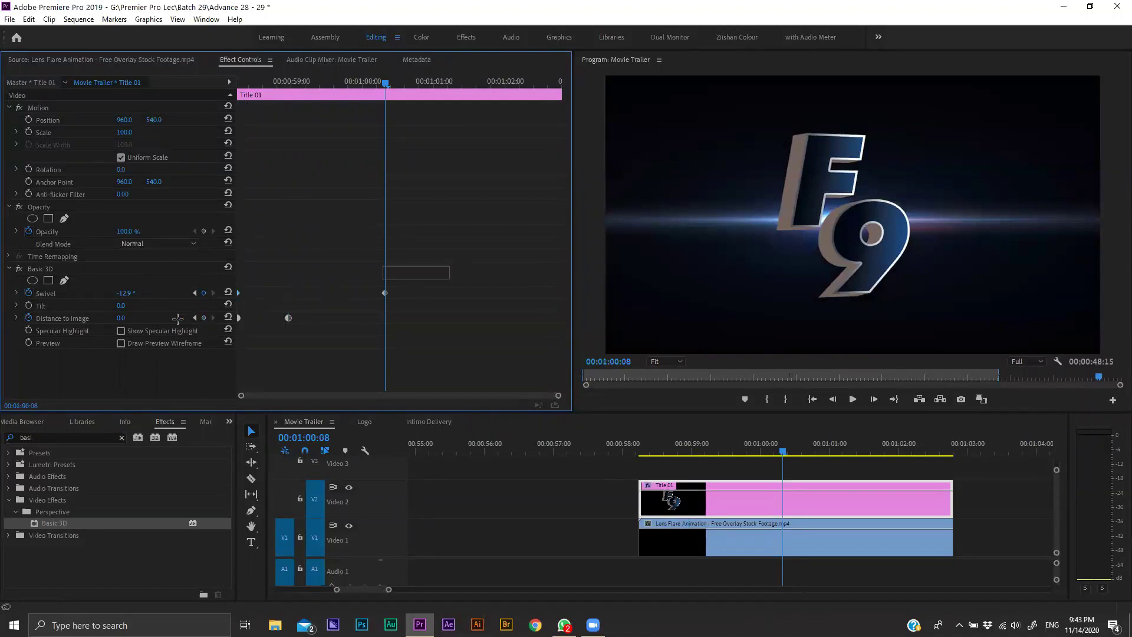
pyautogui.moveTo(449, 269); pyautogui.dragTo(218, 304)
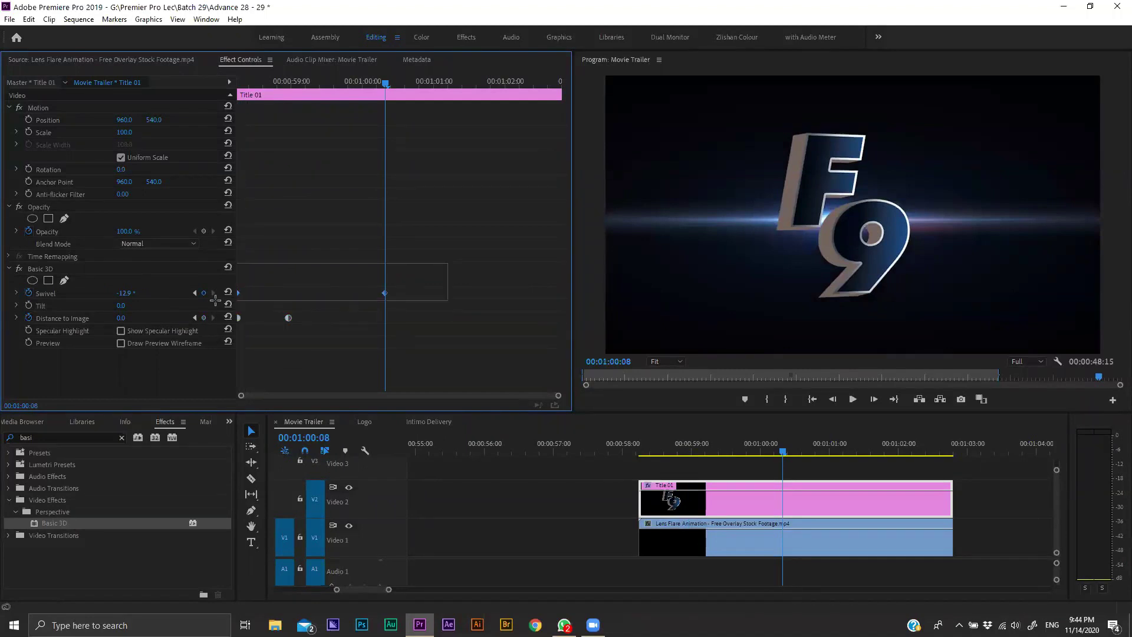
pyautogui.rightClick(387, 295)
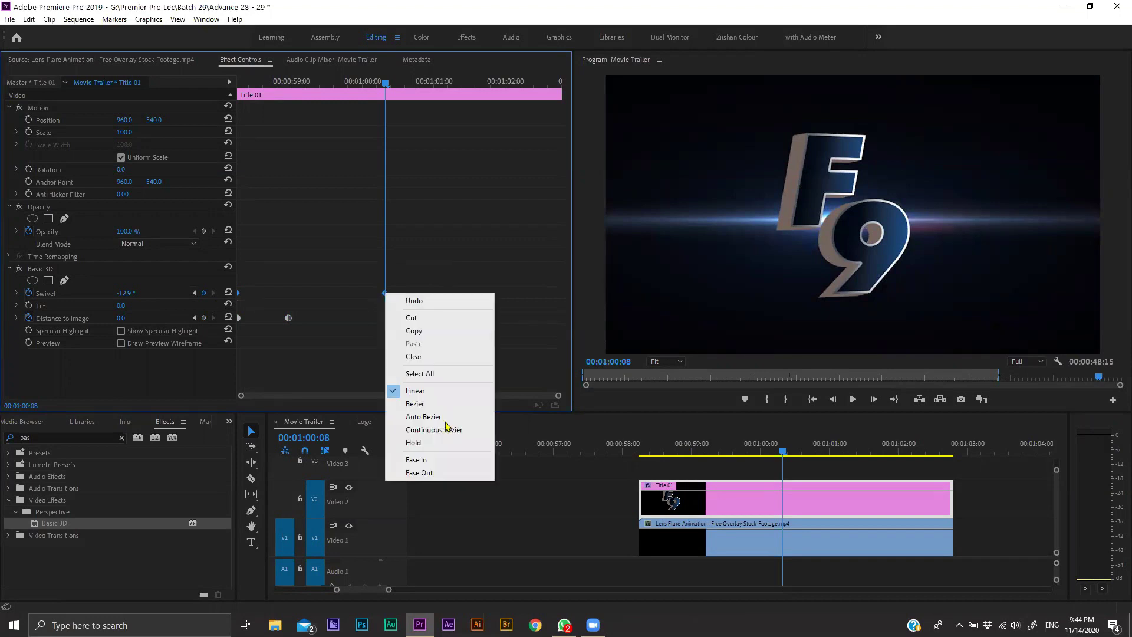
pyautogui.click(427, 417)
# Step: Add a final Distance to Image push and move that keyframe to the clip's end
pyautogui.click(671, 498)
pyautogui.press('Up')
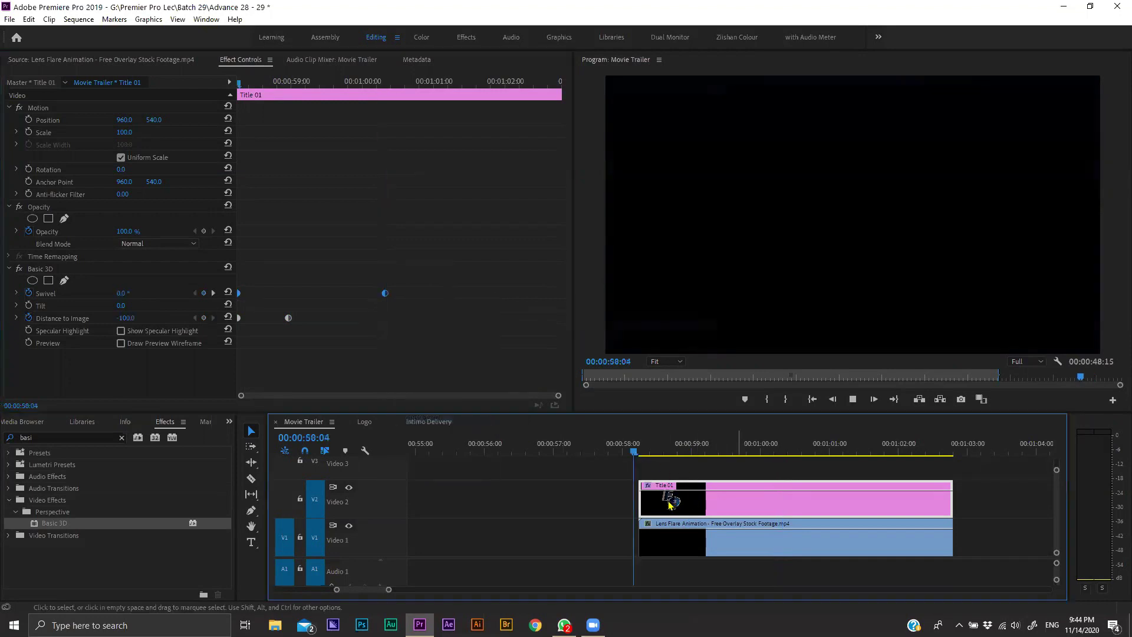
pyautogui.press('space')
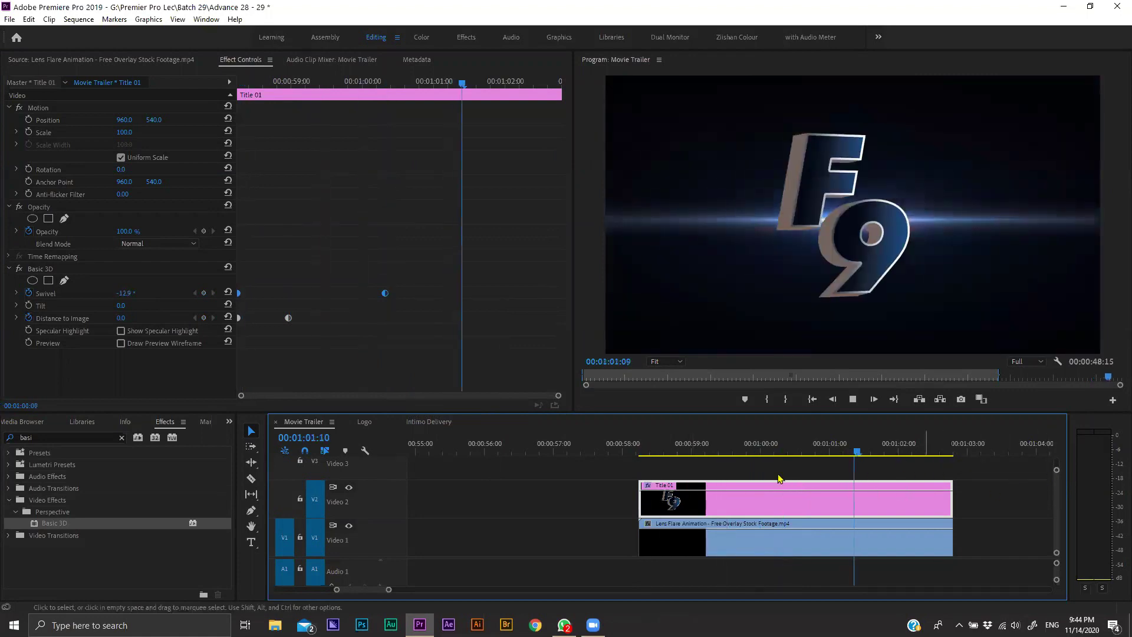
pyautogui.press('space')
pyautogui.moveTo(128, 321); pyautogui.dragTo(121, 318)
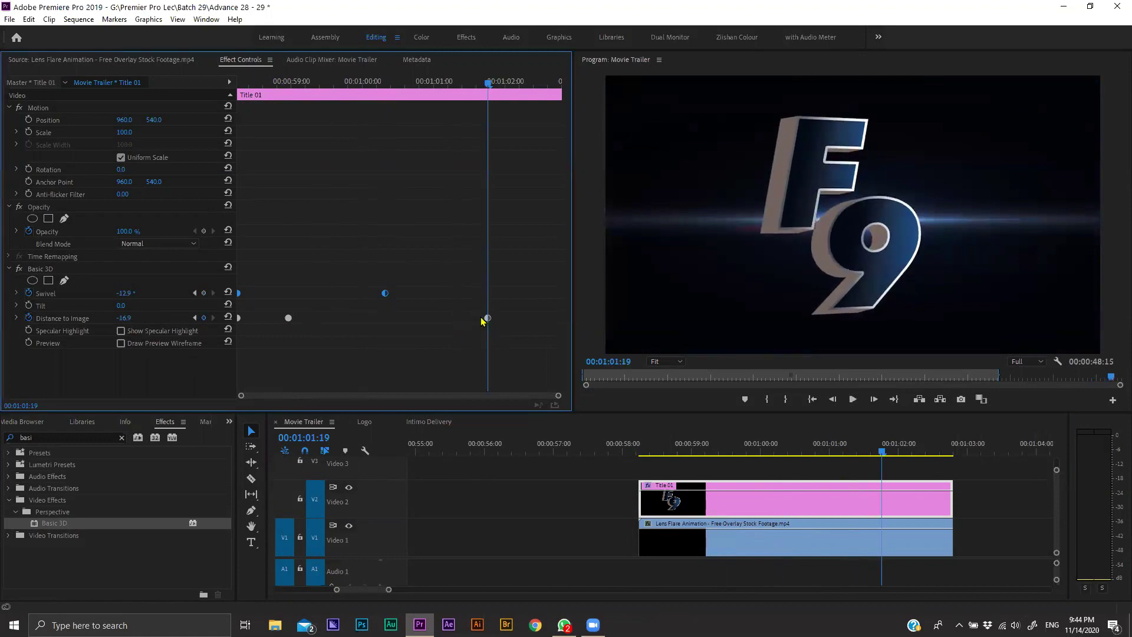
pyautogui.moveTo(487, 318); pyautogui.dragTo(572, 324)
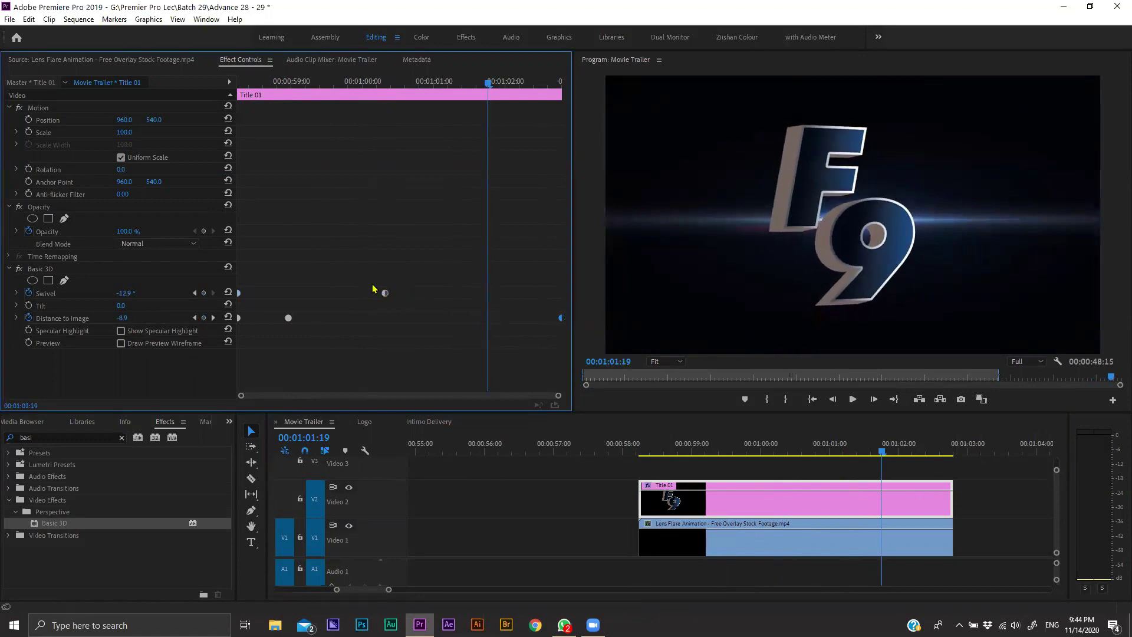
# Step: Set the Swivel keyframe near 00:01:00:10 to about -32.9°
pyautogui.click(389, 84)
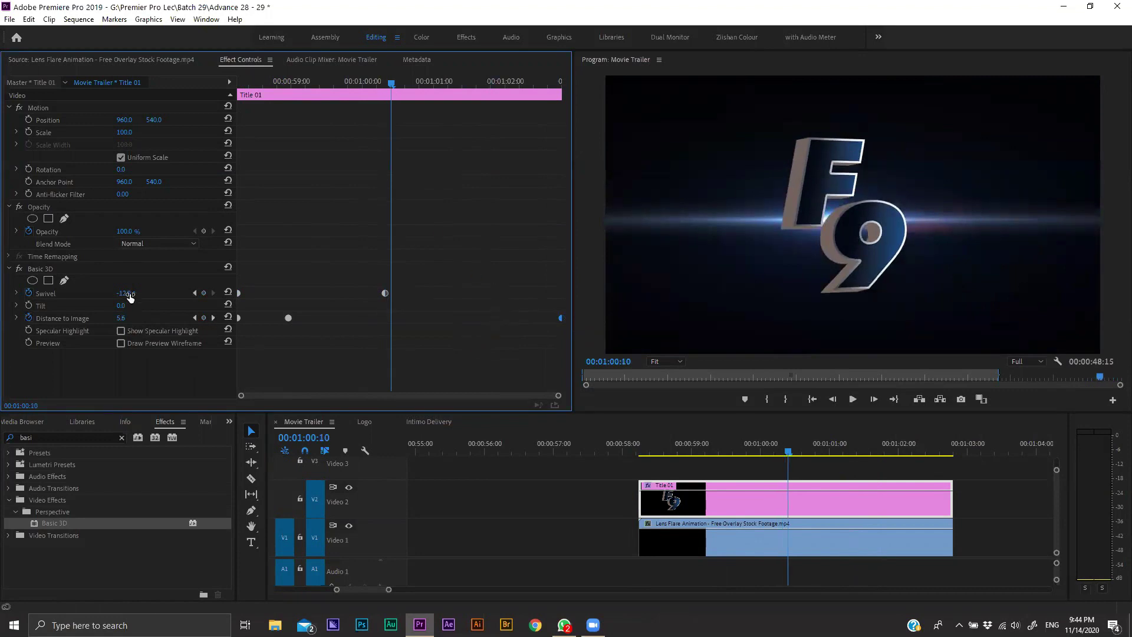
pyautogui.press('Left')
pyautogui.press('Left')
pyautogui.moveTo(124, 293)
pyautogui.mouseDown()
pyautogui.moveTo(112, 293)
pyautogui.moveTo(154, 293)
pyautogui.mouseUp()
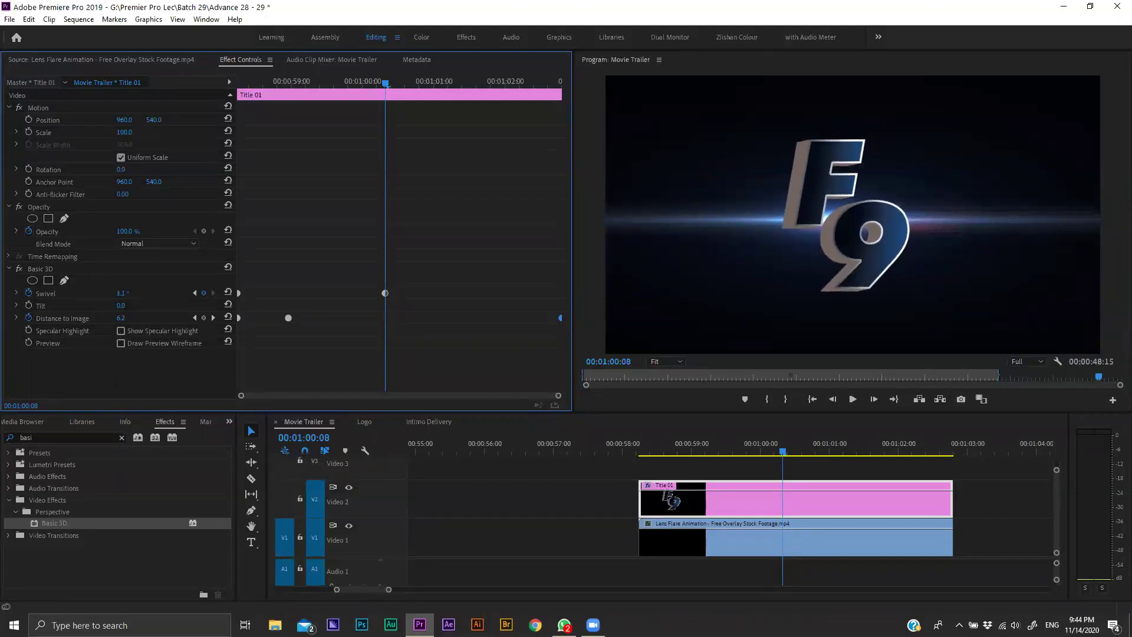
pyautogui.moveTo(154, 293); pyautogui.dragTo(145, 298)
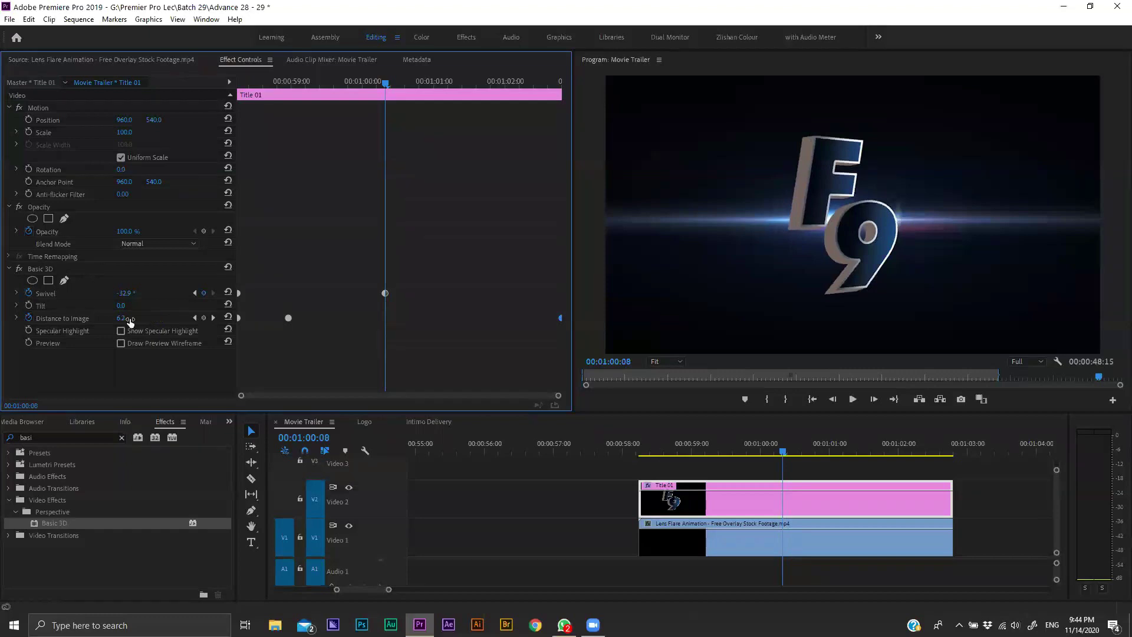
# Step: Set Swivel back to 0° at 00:01:01:20 and delete the stray extra Swivel keyframe
pyautogui.click(696, 453)
pyautogui.press('space')
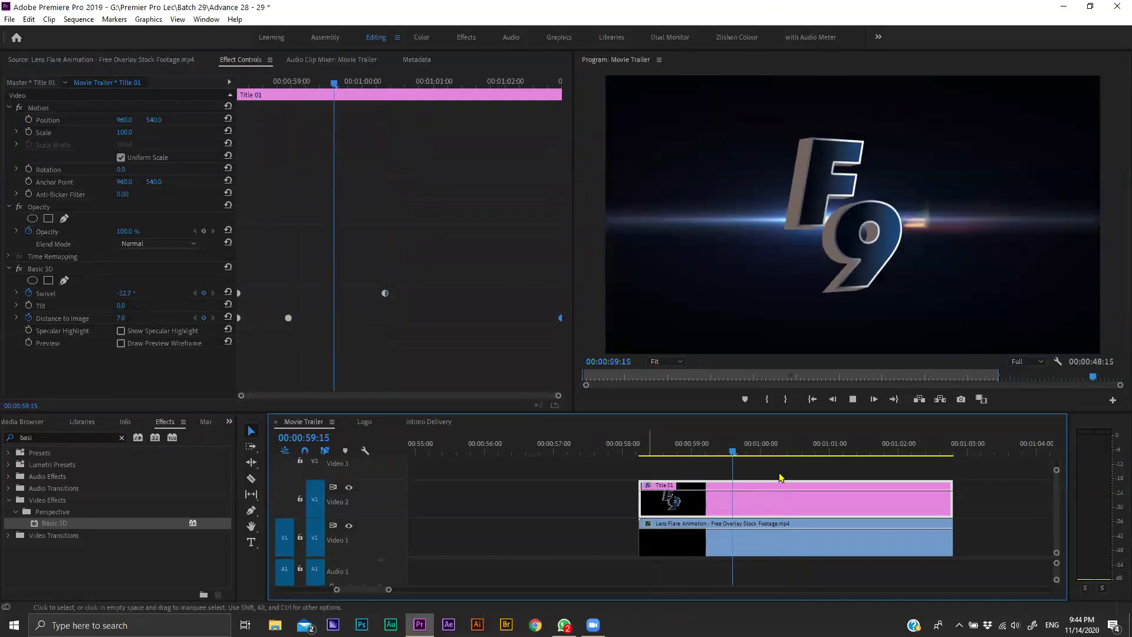
pyautogui.click(124, 293)
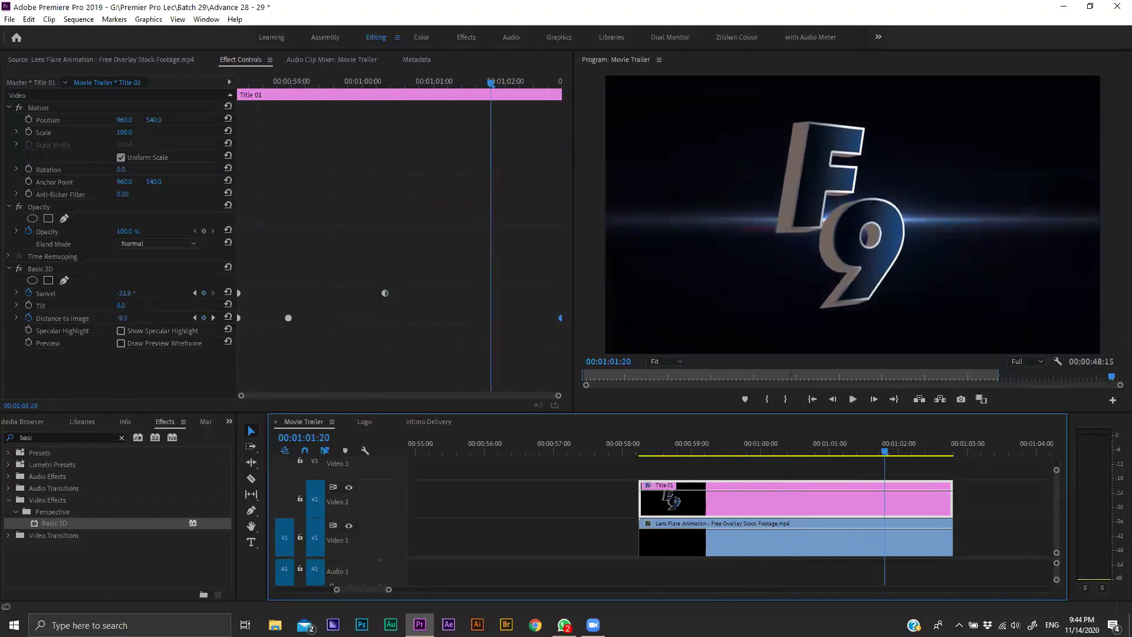
pyautogui.write('0')
pyautogui.press('Return')
pyautogui.click(491, 293)
pyautogui.press('Delete')
# Step: Replay the animation and trim the lens-flare clip's end back to about 00:01:01:18
pyautogui.click(644, 447)
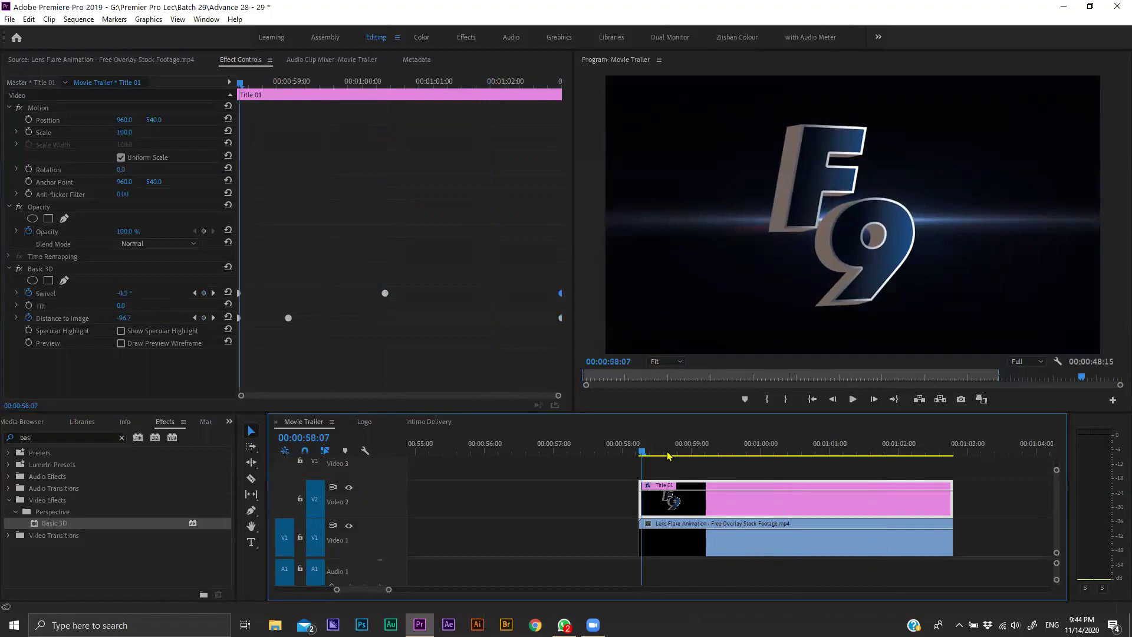
pyautogui.press('space')
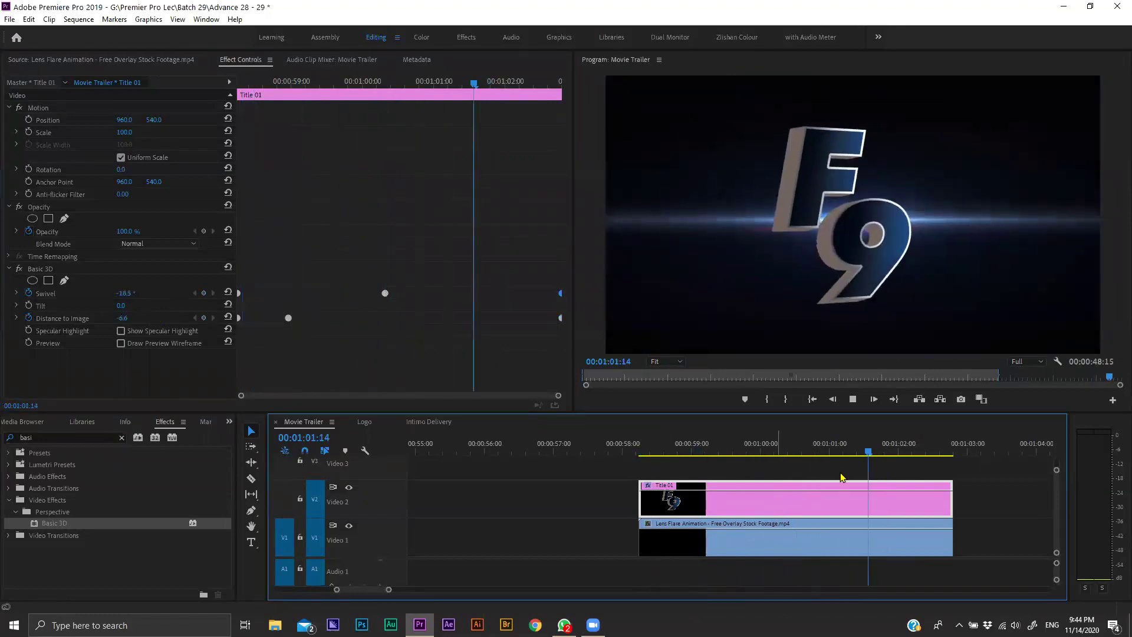
pyautogui.click(879, 446)
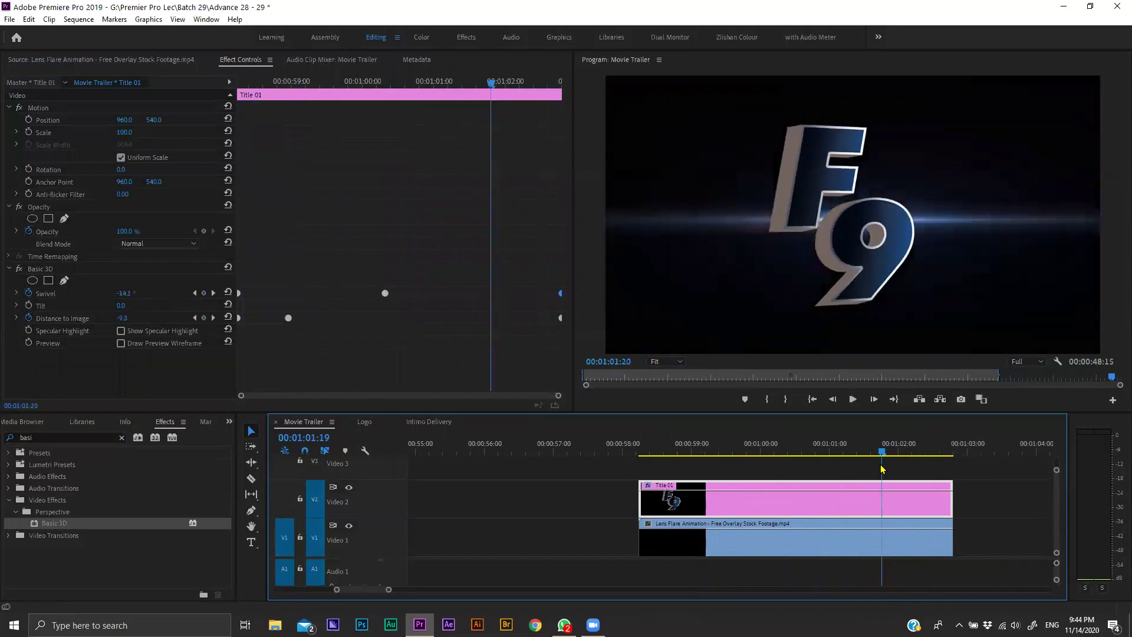
pyautogui.click(956, 527)
pyautogui.moveTo(960, 526); pyautogui.dragTo(878, 528)
pyautogui.press('r')
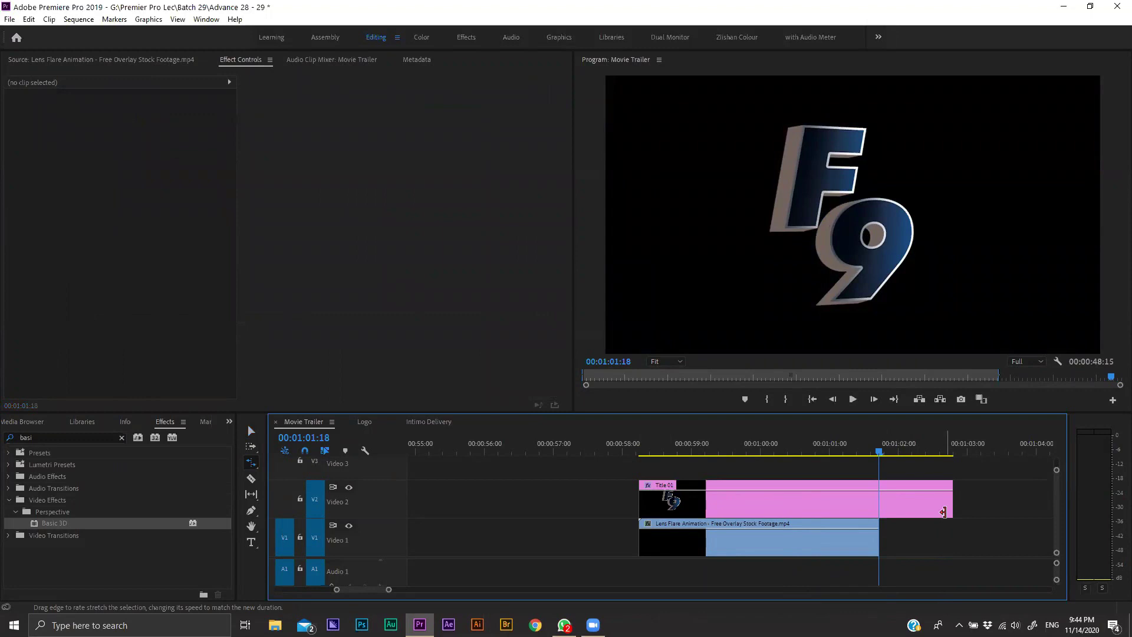
# Step: Rate-stretch the lens flare to end with the title and move the title's end keyframes earlier
pyautogui.moveTo(878, 537); pyautogui.dragTo(952, 527)
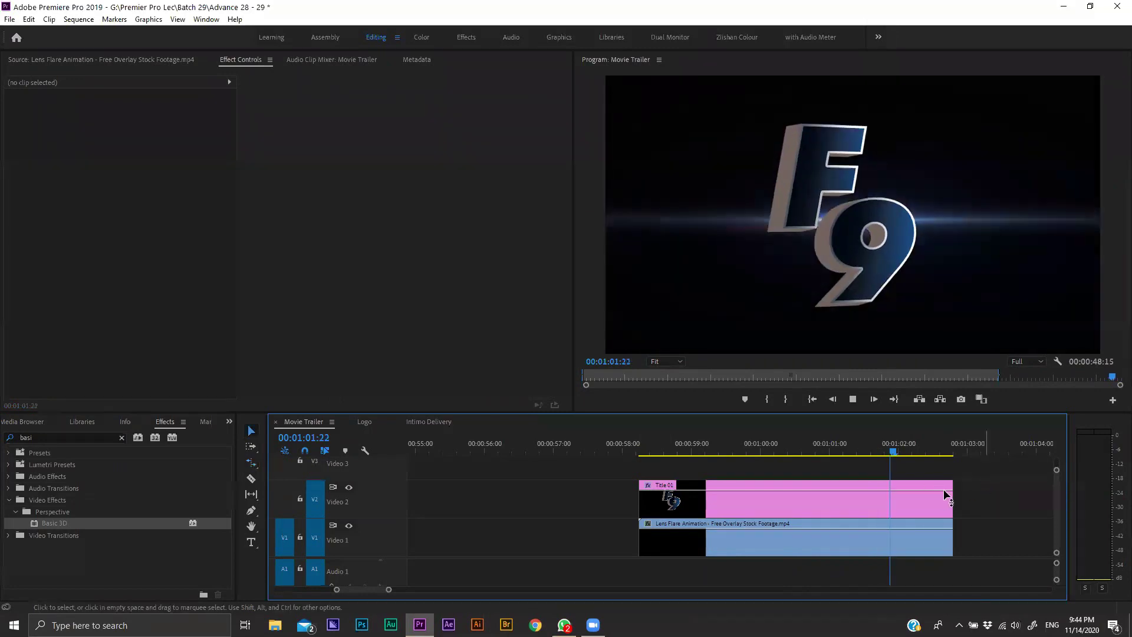
pyautogui.press('v')
pyautogui.click(761, 498)
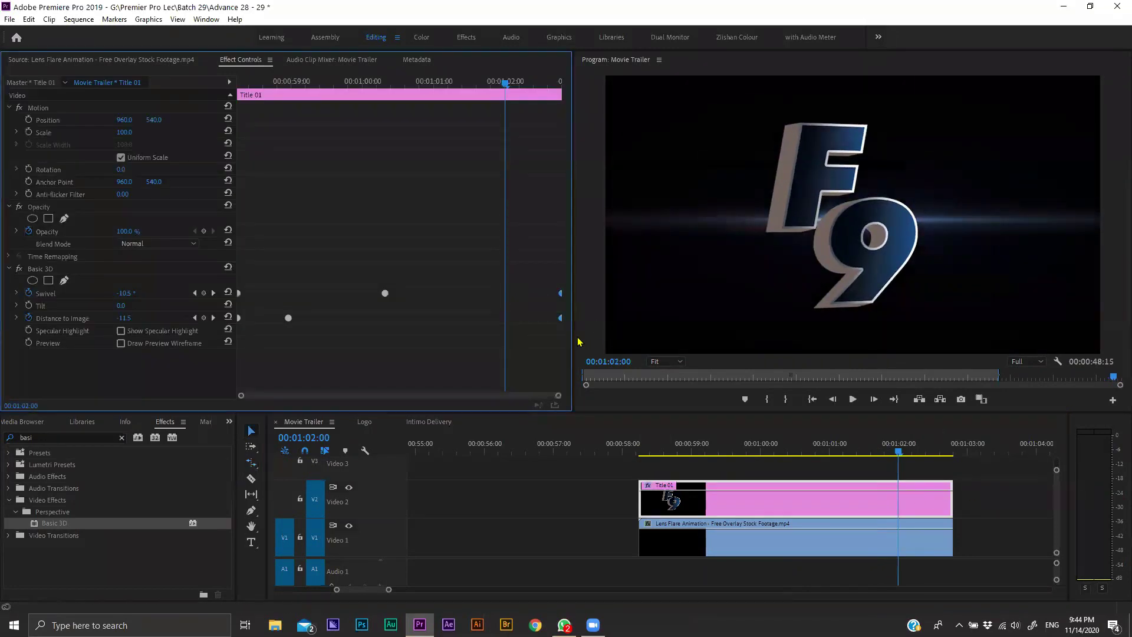
pyautogui.moveTo(560, 293); pyautogui.dragTo(514, 293)
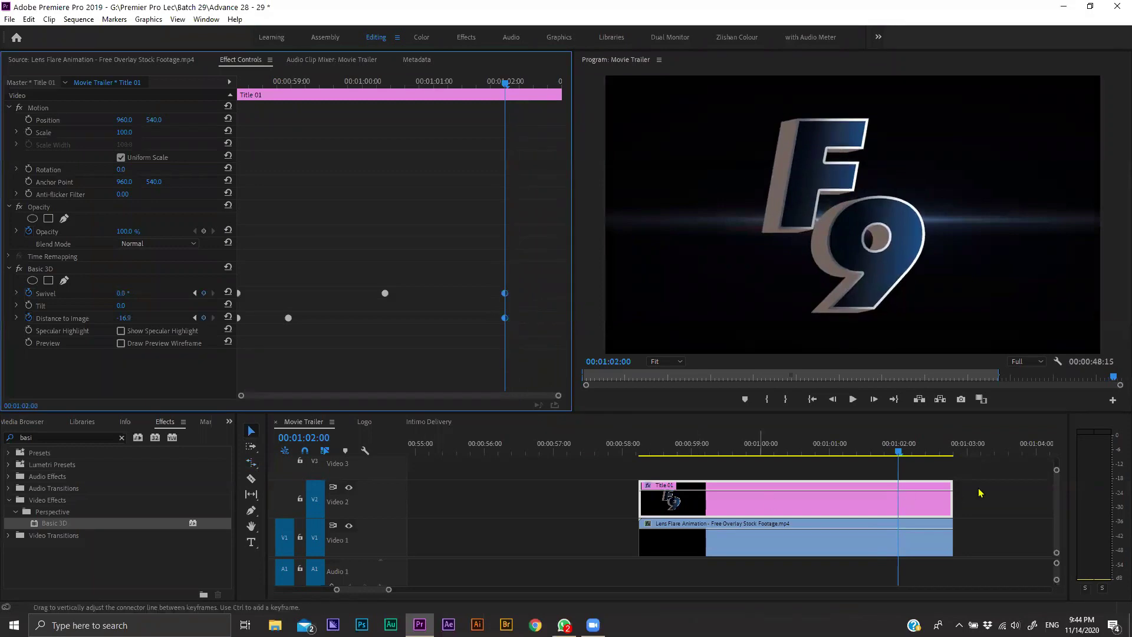
# Step: Trim both clips off at the playhead, 00:01:02:00
pyautogui.click(967, 509)
pyautogui.press('w')
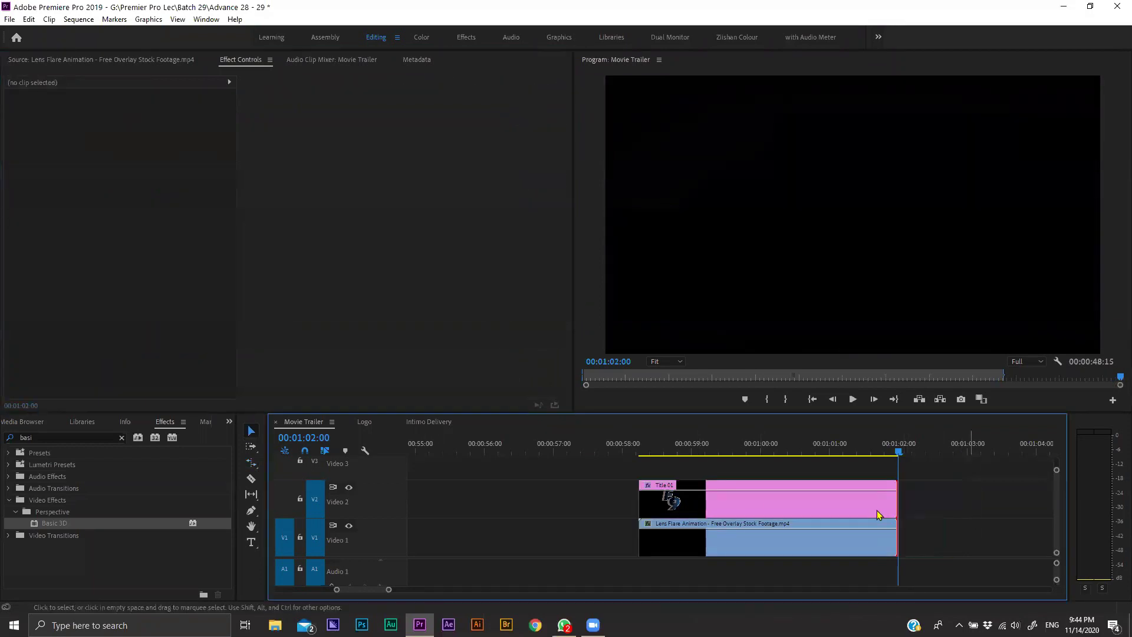
pyautogui.scroll(-5, 574, 500)
# Step: Duplicate the title and lens-flare clips further along the timeline, then select the title copy
pyautogui.click(575, 500)
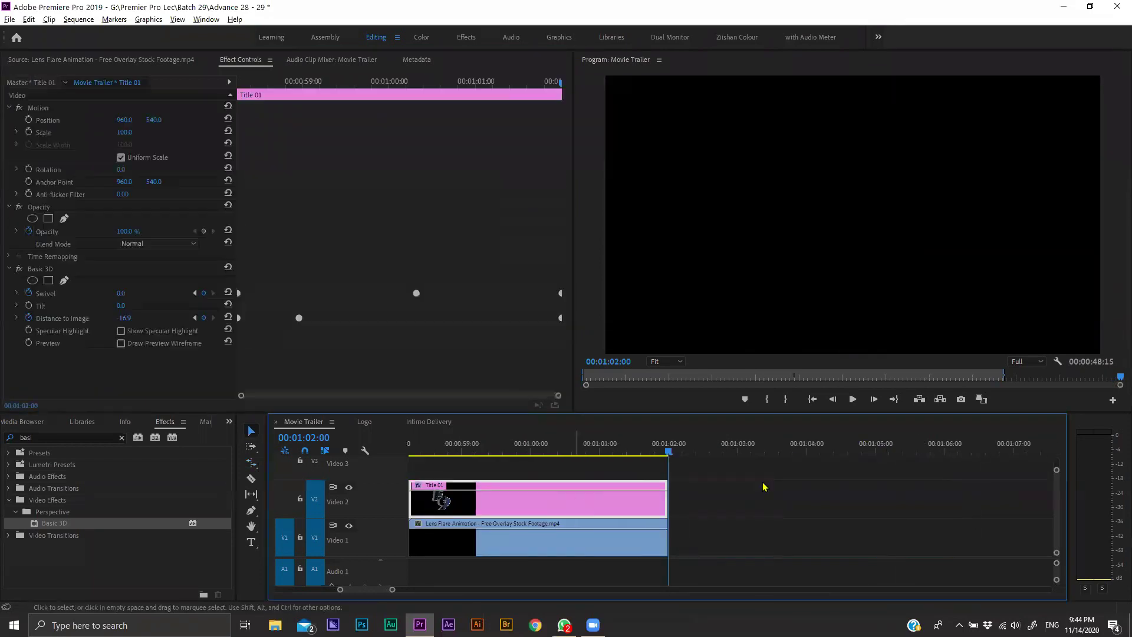
pyautogui.keyDown('shift'); pyautogui.click(518, 527); pyautogui.keyUp('shift')
pyautogui.moveTo(518, 526); pyautogui.dragTo(832, 507)
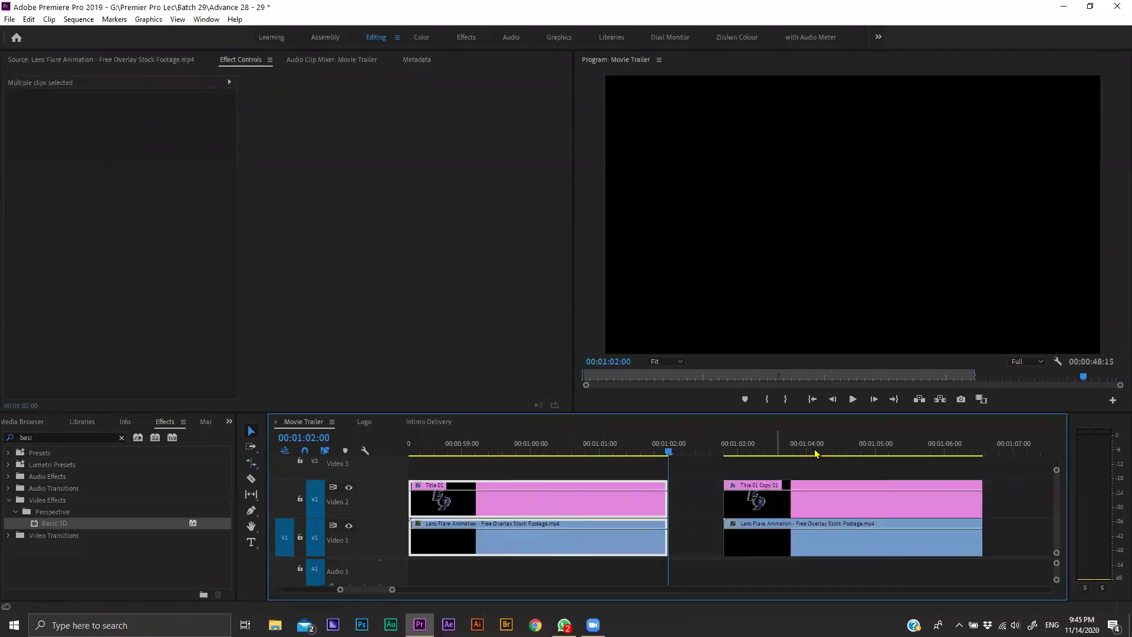
pyautogui.click(792, 508)
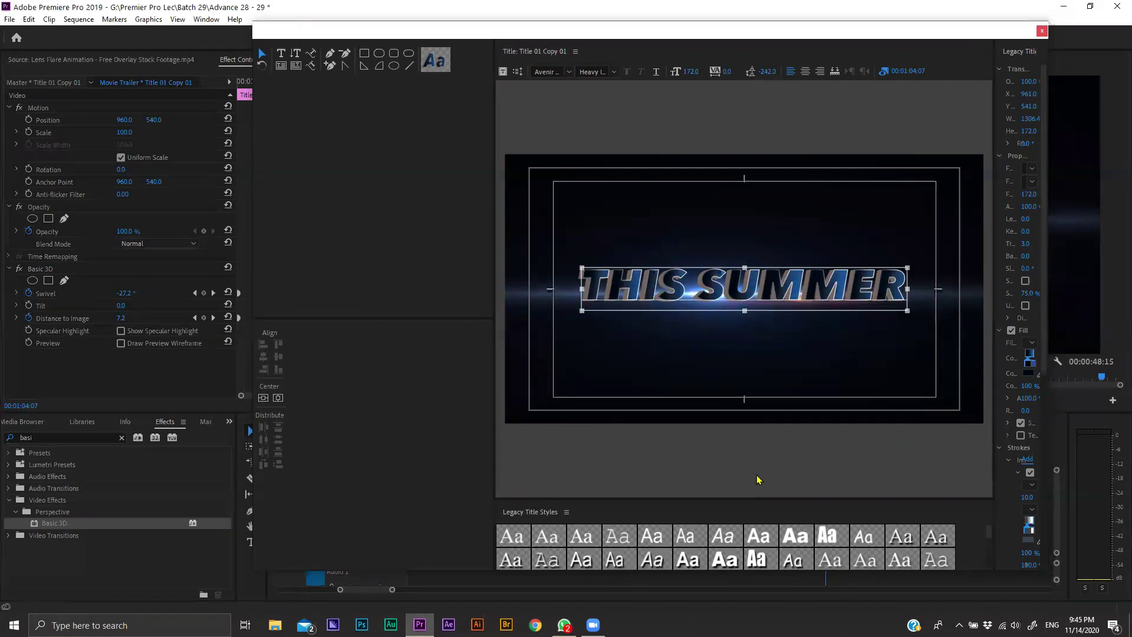
# Step: Close the title editor, play the sequence, and zoom the timeline out to show the F9 and THIS SUMMER titles
pyautogui.press('Escape')
pyautogui.press('space')
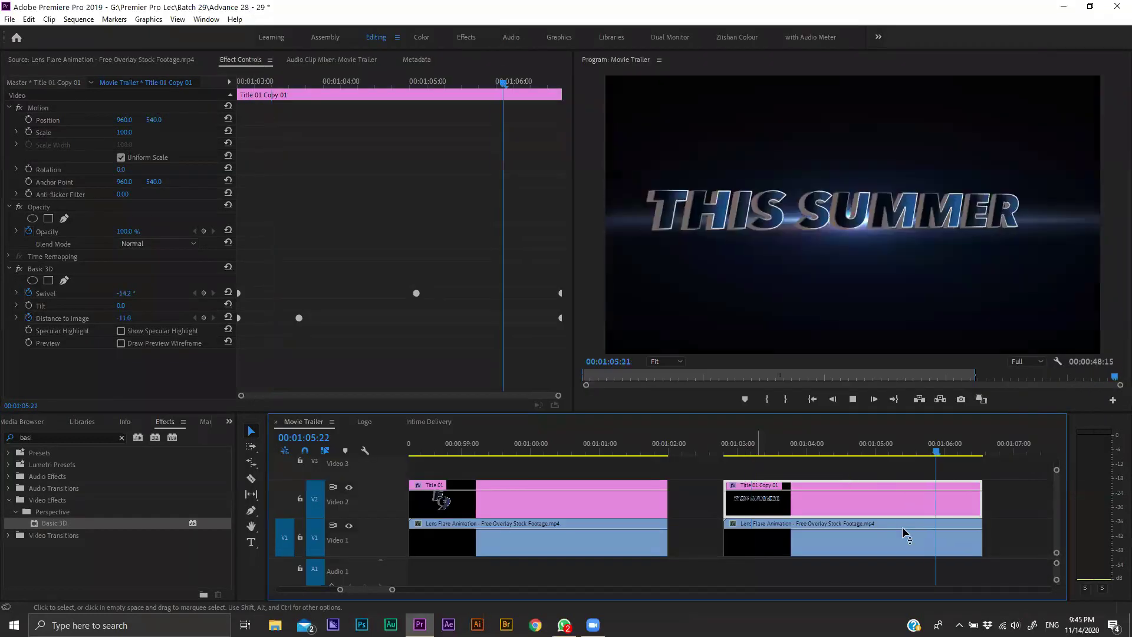
pyautogui.click(908, 444)
pyautogui.press('-')
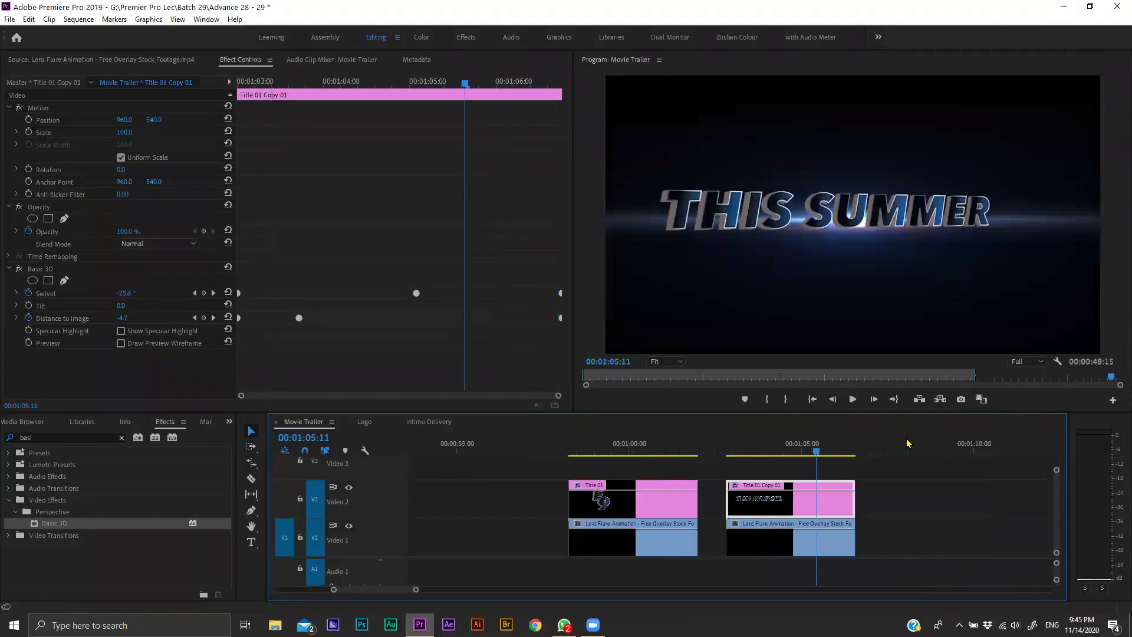